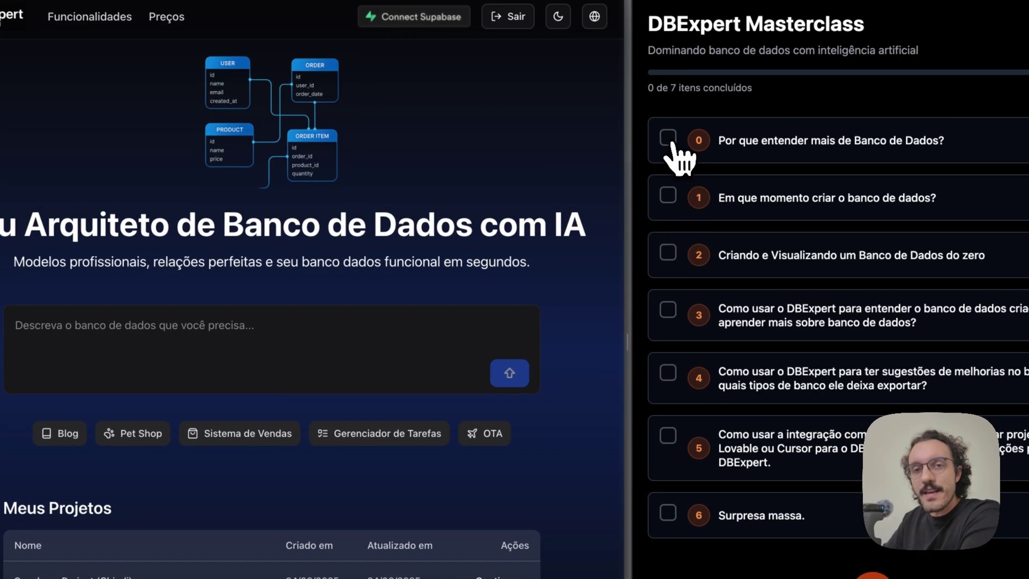
Step: Mark all items of the DBExpert Masterclass checklist, 0 through 6, as completed
{"action": "left_click", "coordinate": [669, 142]}
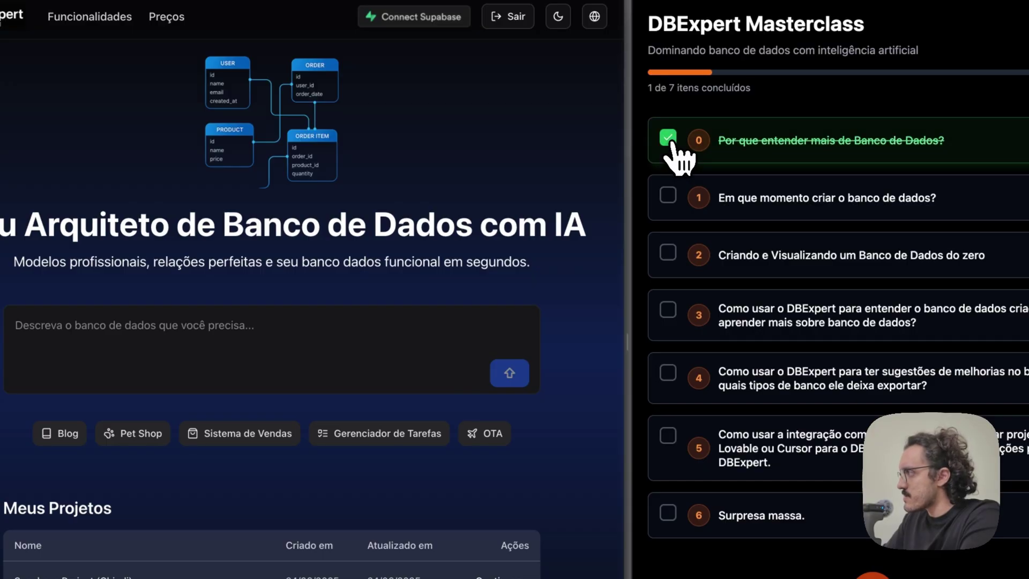
{"action": "left_click", "coordinate": [668, 196]}
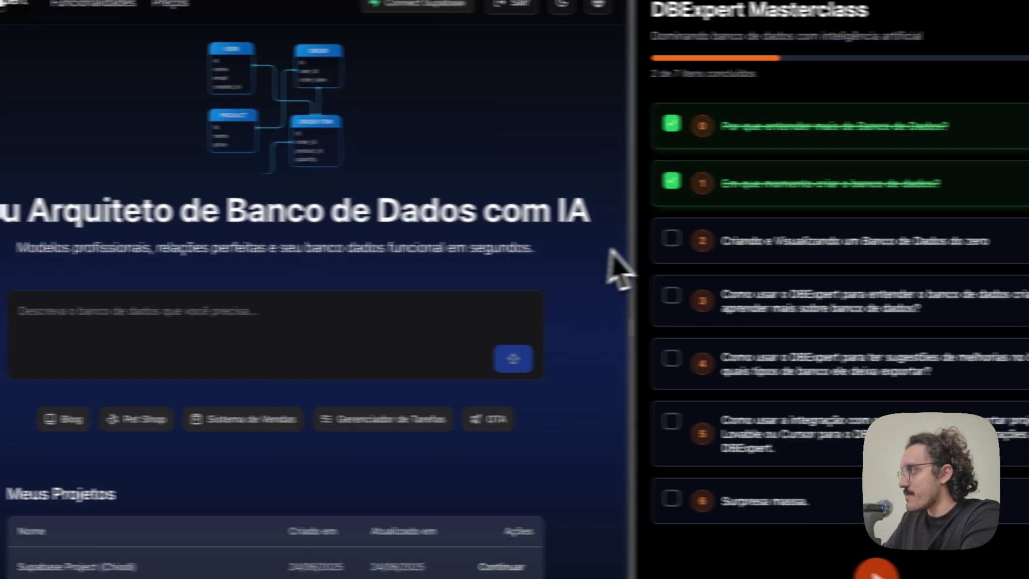
{"action": "left_click", "coordinate": [671, 238]}
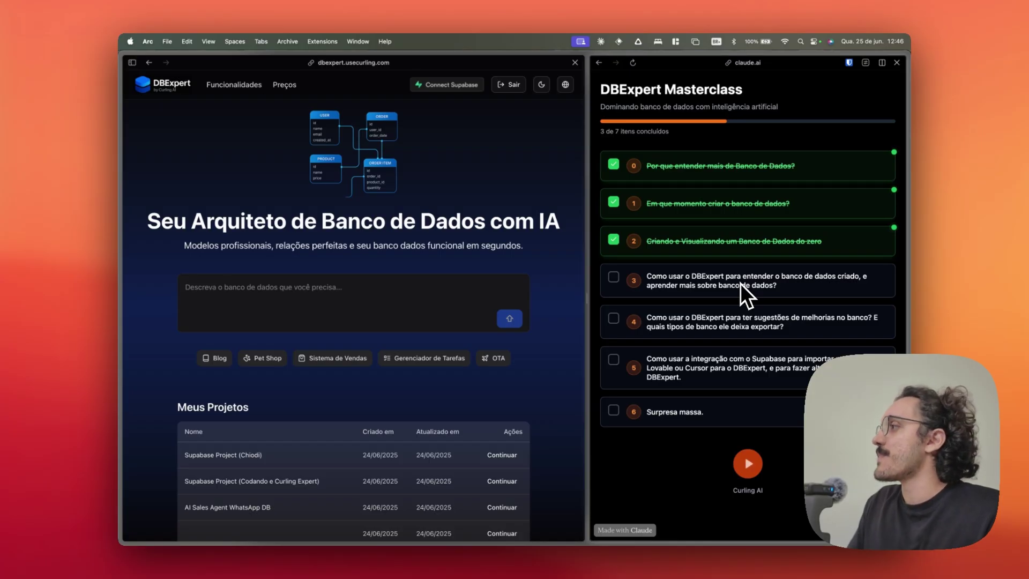
{"action": "left_click", "coordinate": [621, 278]}
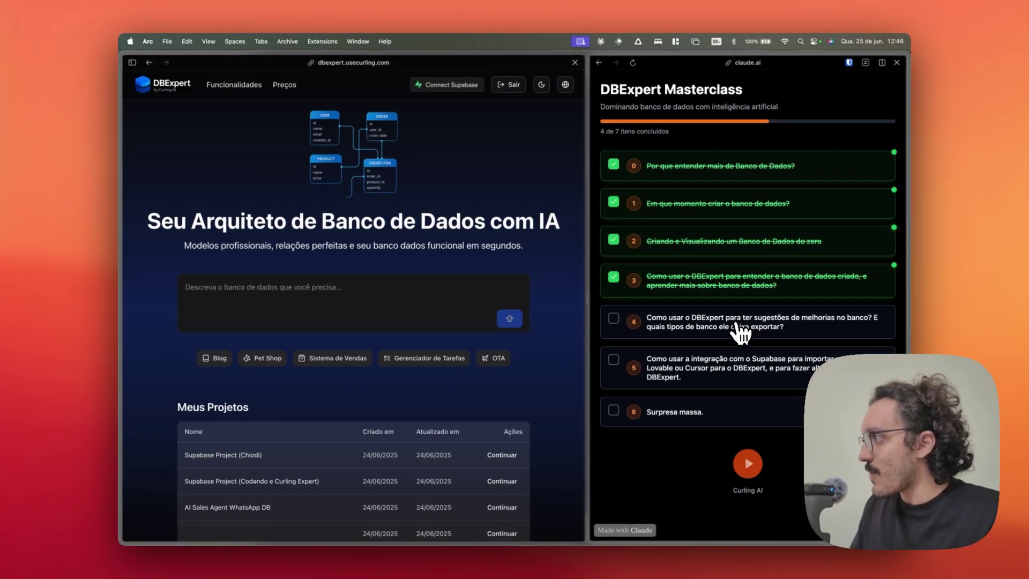
{"action": "left_click", "coordinate": [621, 321]}
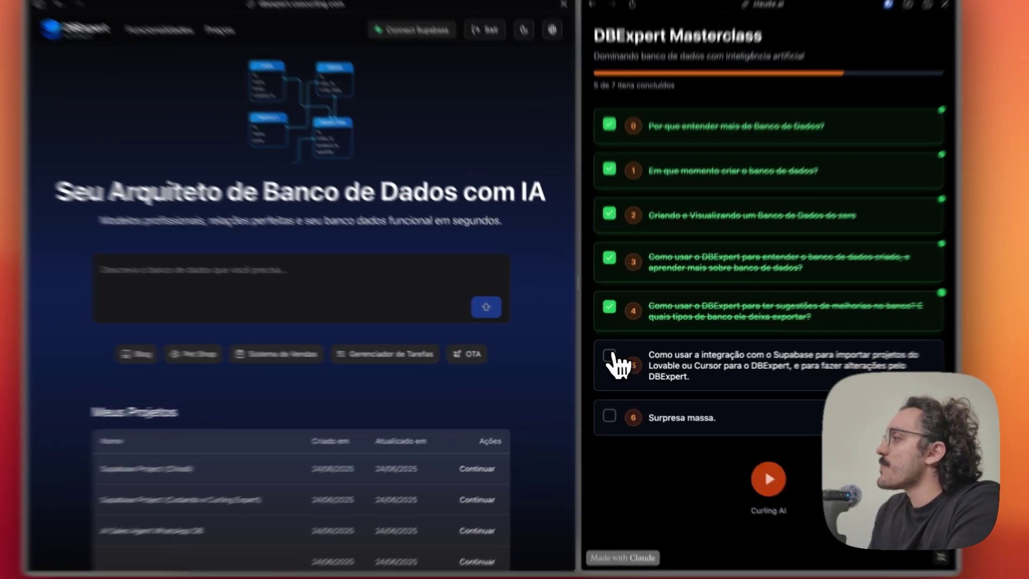
{"action": "left_click", "coordinate": [614, 360]}
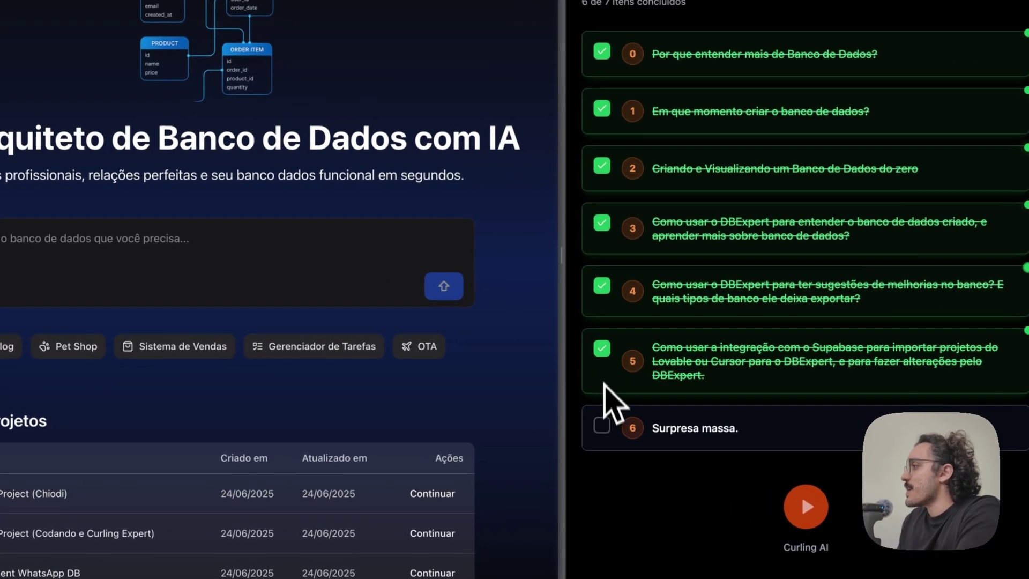
{"action": "left_click", "coordinate": [603, 427]}
Step: Clear the completion mark from every item of the DBExpert Masterclass checklist
{"action": "left_click", "coordinate": [604, 428]}
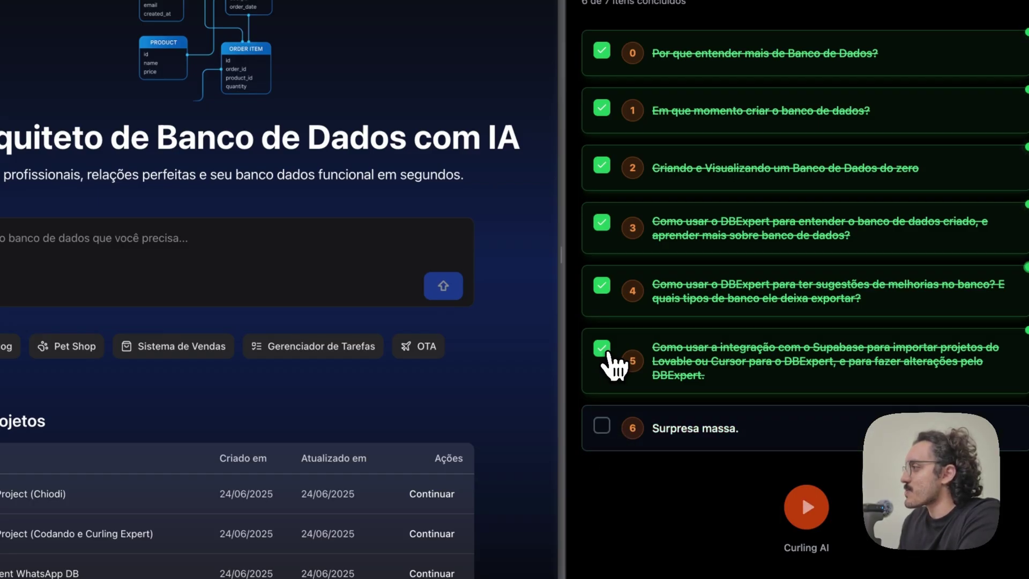
{"action": "left_click", "coordinate": [601, 348]}
{"action": "left_click", "coordinate": [602, 286]}
{"action": "left_click", "coordinate": [602, 222]}
{"action": "left_click", "coordinate": [601, 166]}
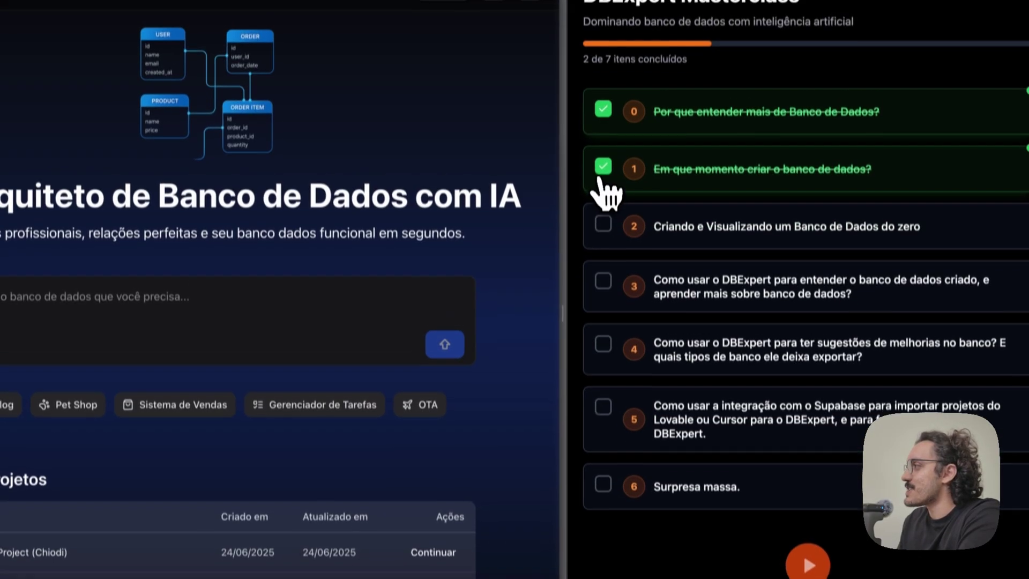
{"action": "left_click", "coordinate": [603, 167]}
{"action": "left_click", "coordinate": [603, 110]}
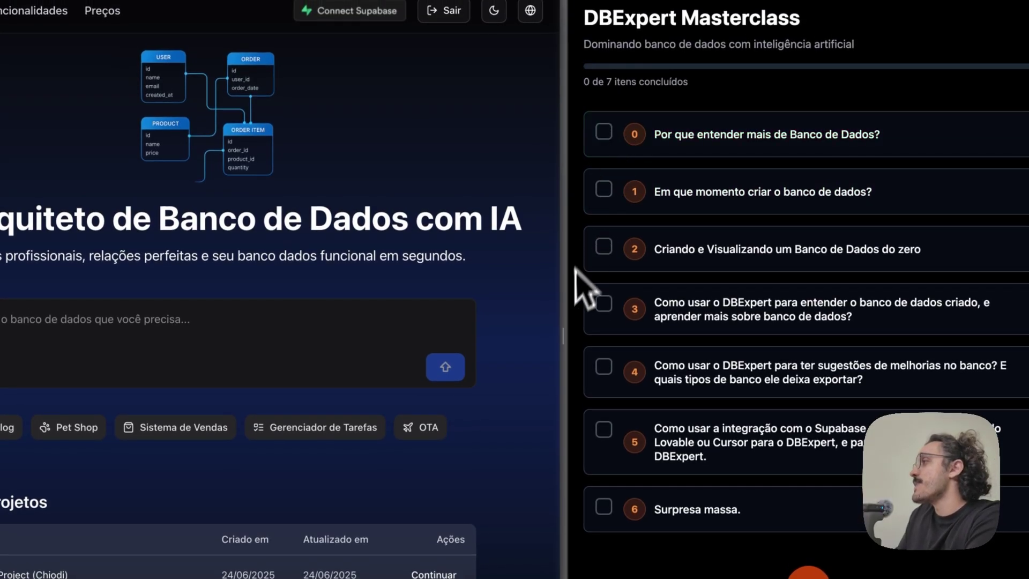
Step: Widen the DBExpert pane and submit the prompt "Quero criar um sistema de agendamento para clínicas médicas, com múltiplas opções de atendimento (ortopedista, cardiologista, etc)"
{"action": "left_click_drag", "start_coordinate": [563, 331], "coordinate": [634, 333]}
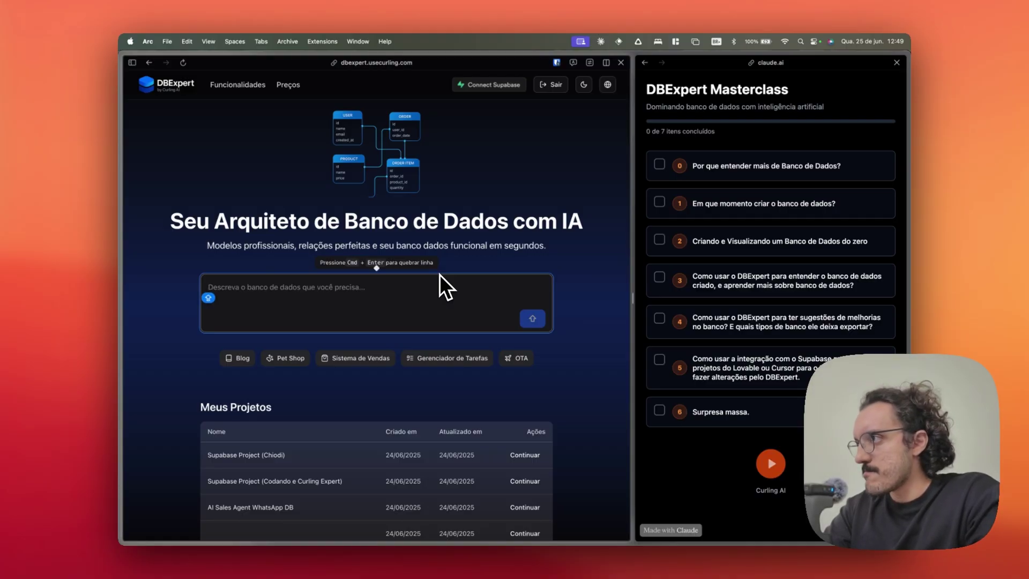
{"action": "type", "text": "Quero criar um s"}
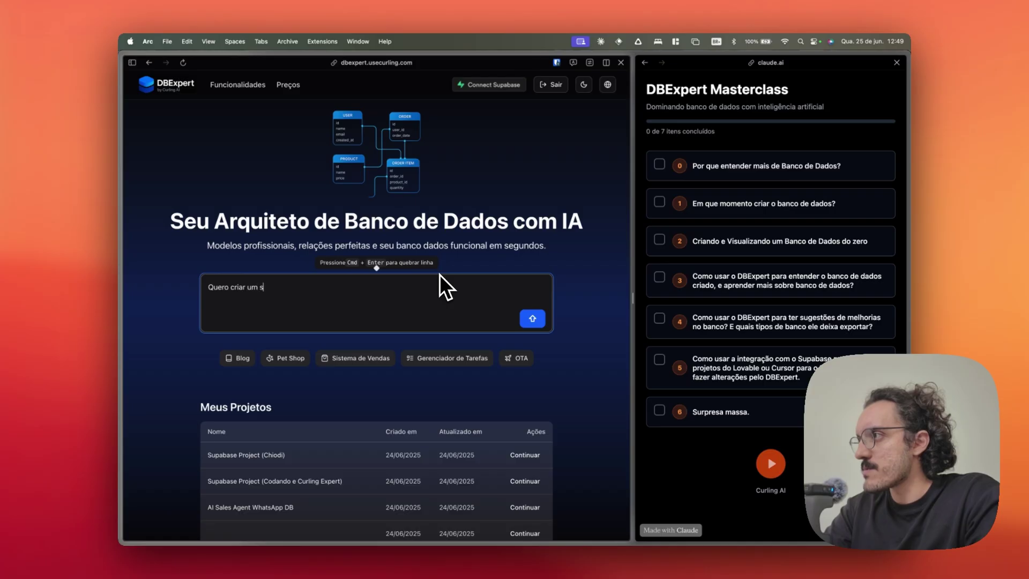
{"action": "type", "text": "istema de clí"}
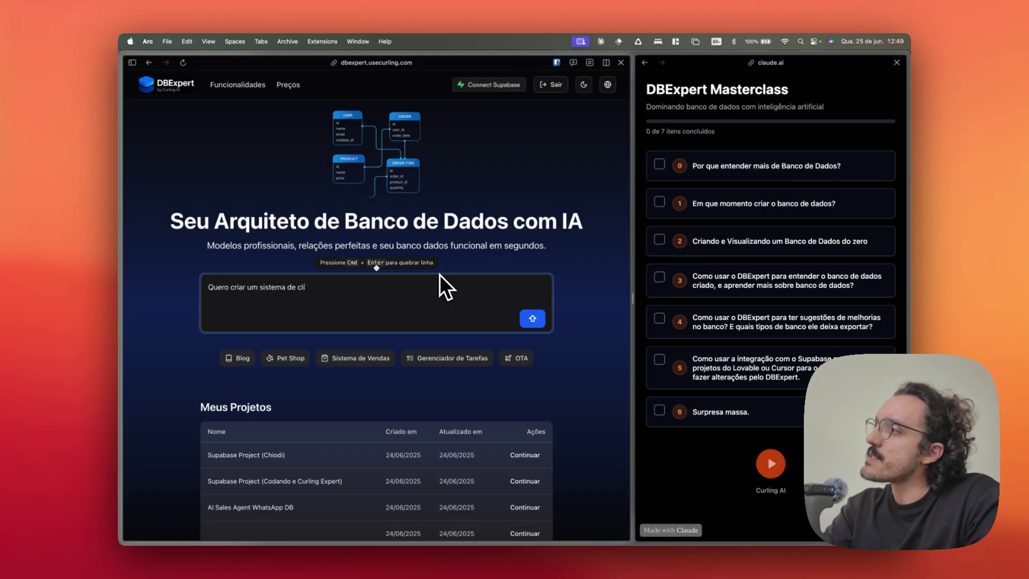
{"action": "key", "text": "BackSpace"}
{"action": "key", "text": "BackSpace"}
{"action": "key", "text": "BackSpace"}
{"action": "type", "text": "age"}
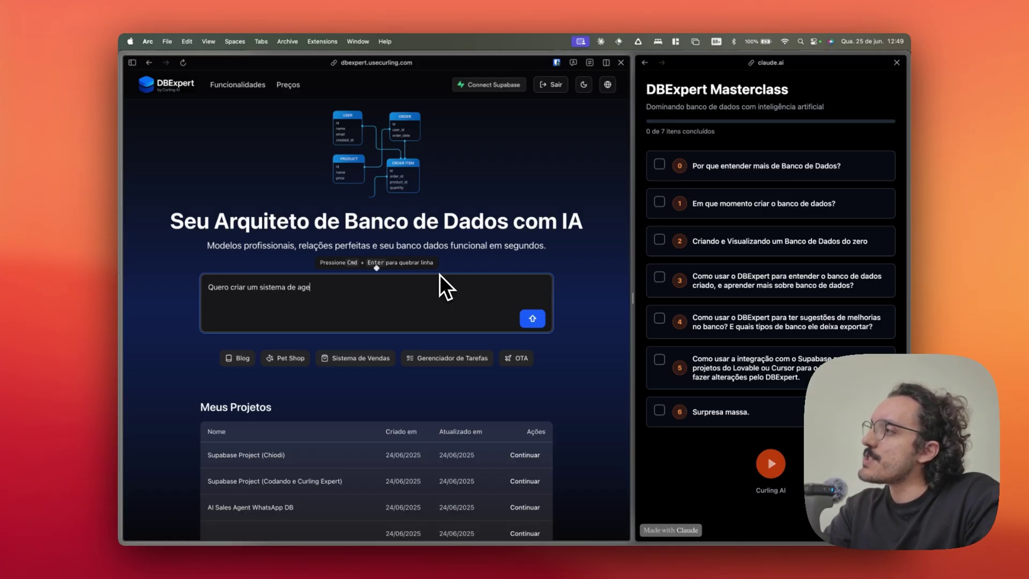
{"action": "type", "text": "ndamento para c"}
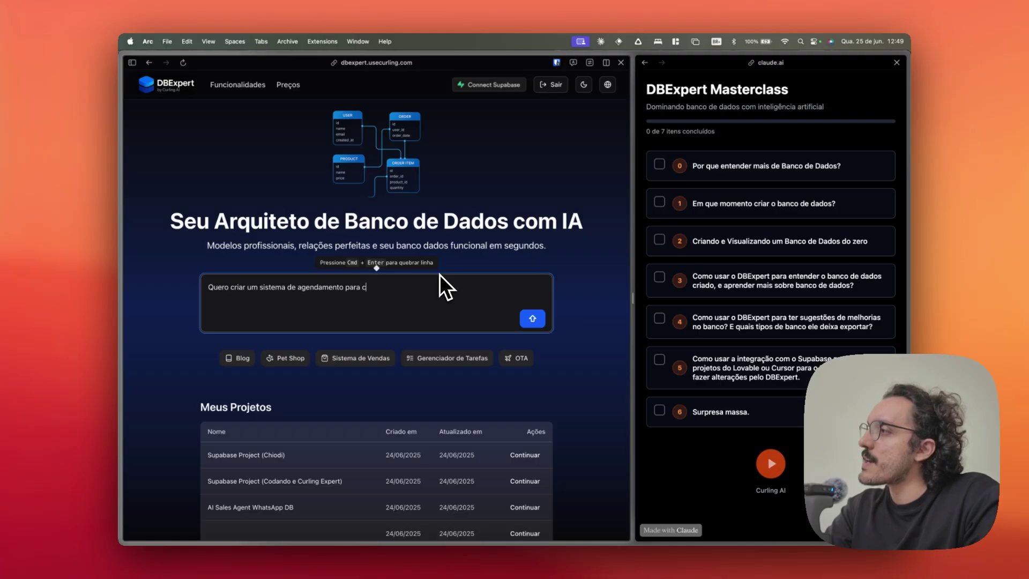
{"action": "type", "text": "línicas "}
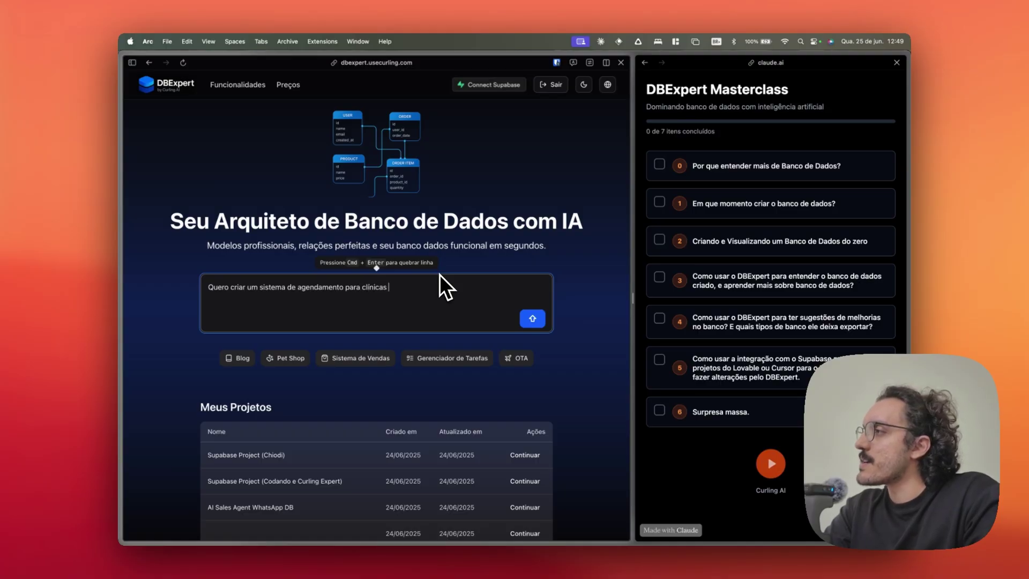
{"action": "type", "text": "médicas, com múltiplas"}
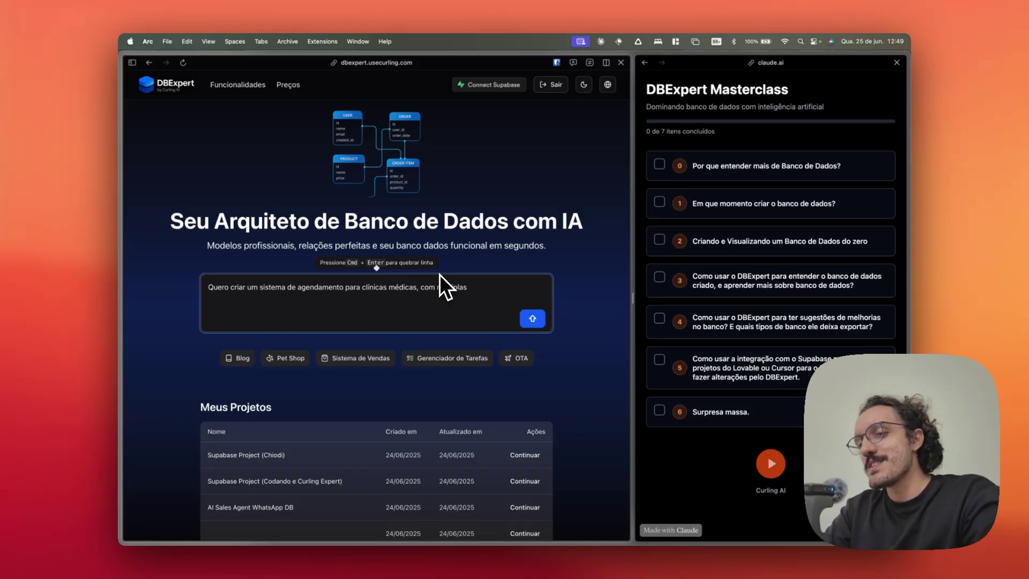
{"action": "type", "text": "opções de ate"}
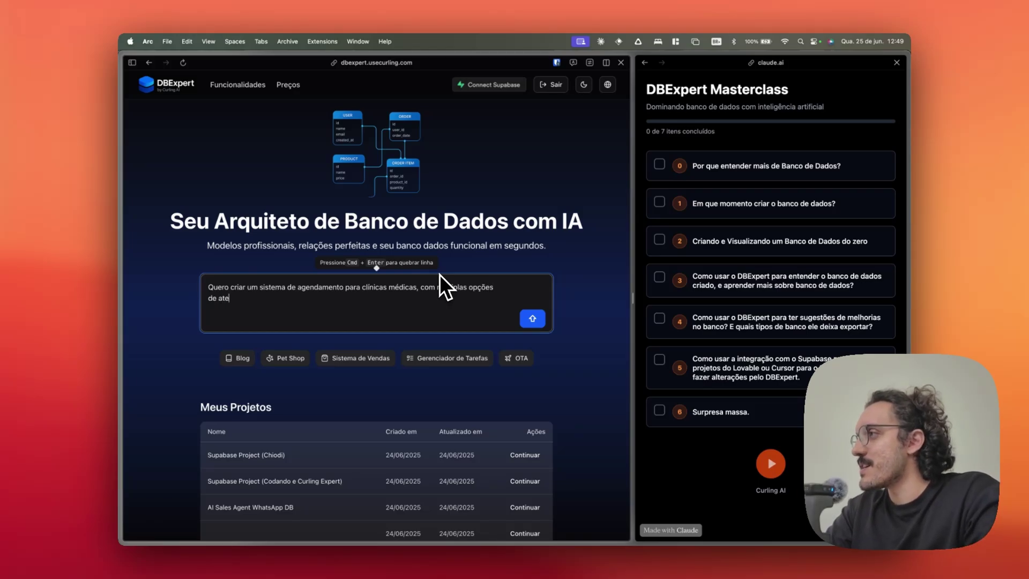
{"action": "type", "text": "ndimento (or"}
{"action": "type", "text": "topedista, "}
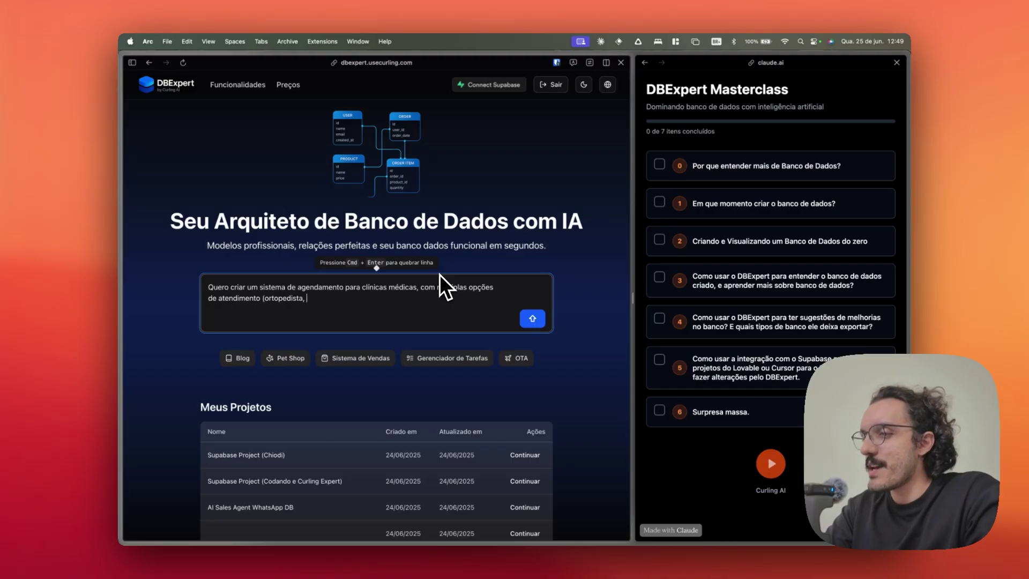
{"action": "type", "text": "cardiologista, etc)"}
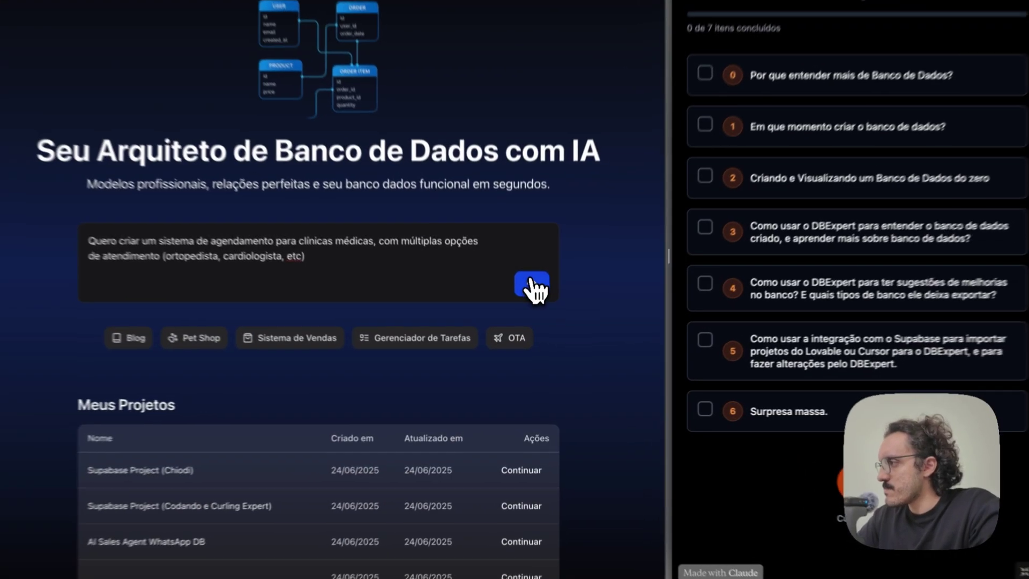
{"action": "left_click", "coordinate": [532, 319]}
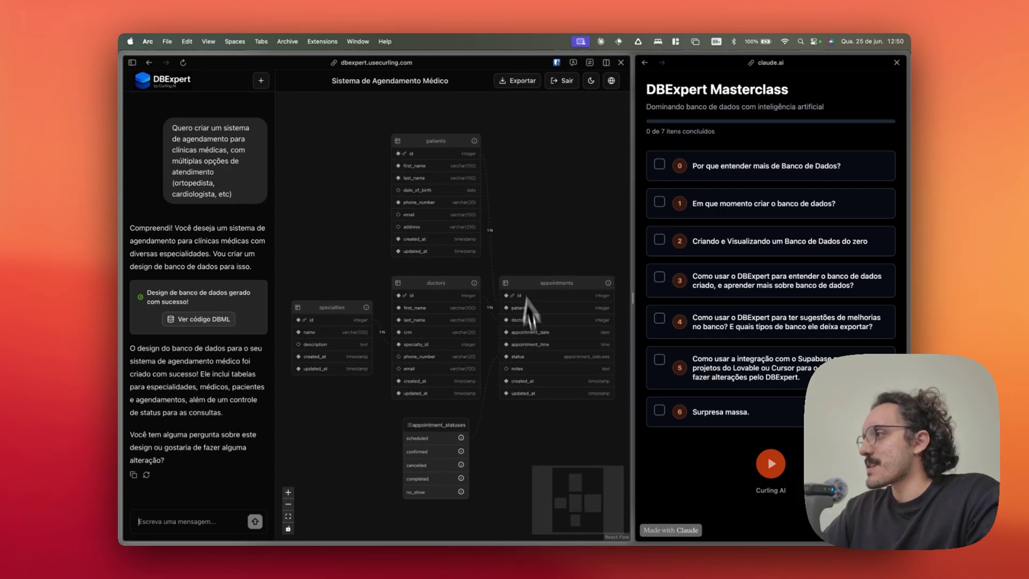
Step: Examine the generated database diagram and its DBML code, closing the code view when done
{"action": "scroll", "coordinate": [455, 394], "scroll_direction": "up", "scroll_amount": 2}
{"action": "scroll", "coordinate": [455, 394], "scroll_direction": "down", "scroll_amount": 3}
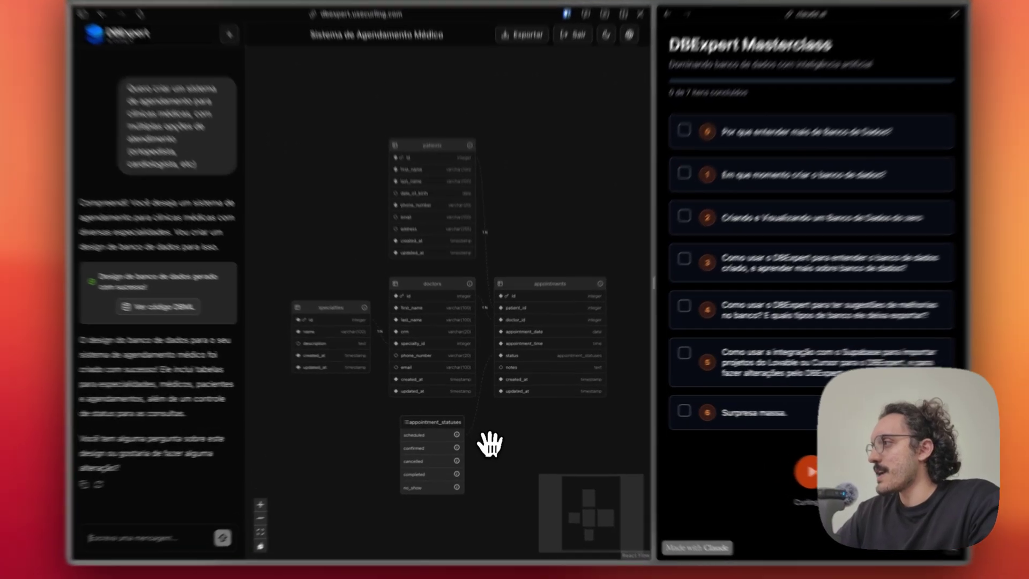
{"action": "left_click_drag", "start_coordinate": [487, 441], "coordinate": [476, 373]}
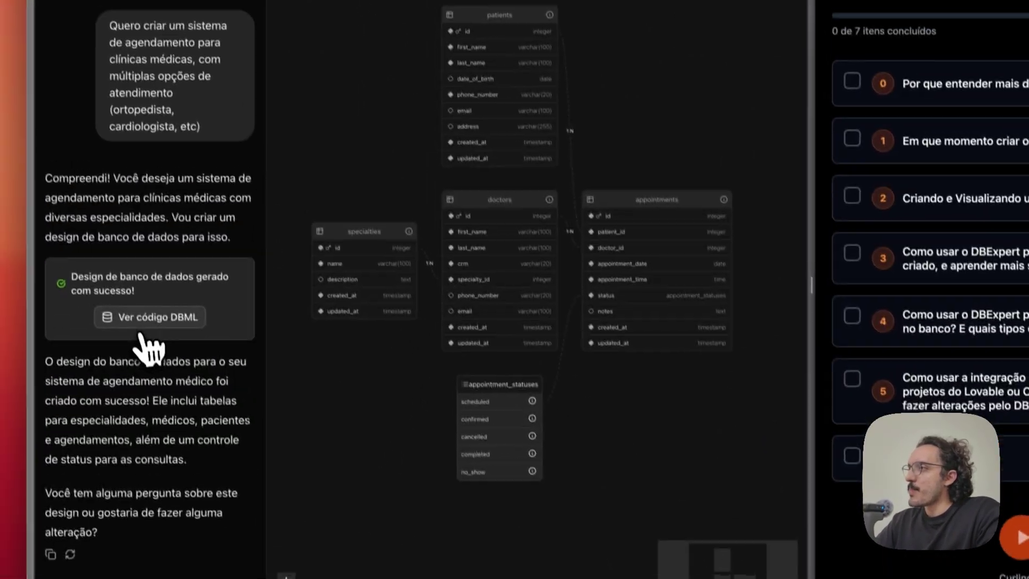
{"action": "left_click", "coordinate": [159, 337]}
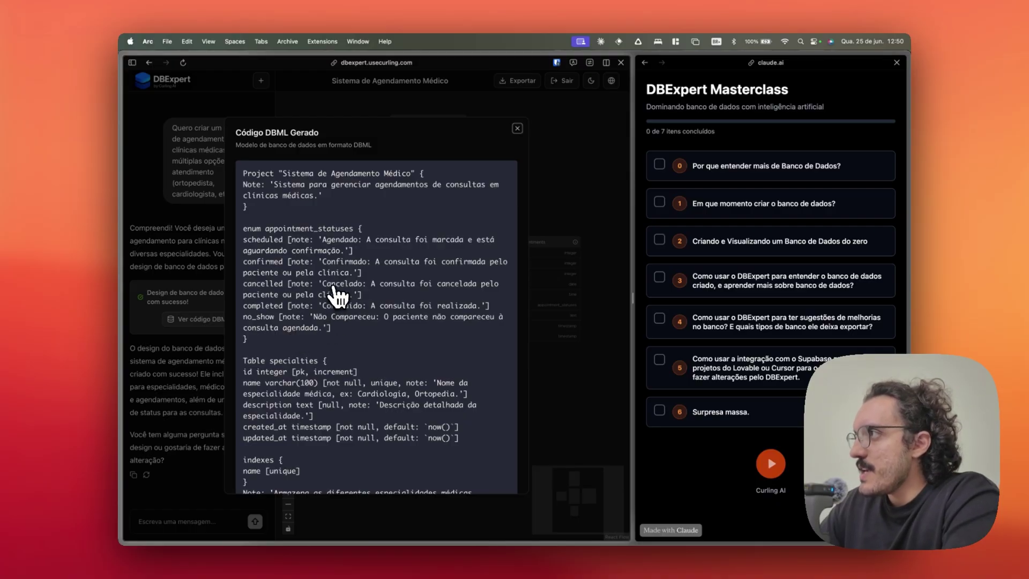
{"action": "scroll", "coordinate": [335, 296], "scroll_direction": "down", "scroll_amount": 2}
{"action": "scroll", "coordinate": [319, 214], "scroll_direction": "up", "scroll_amount": 2}
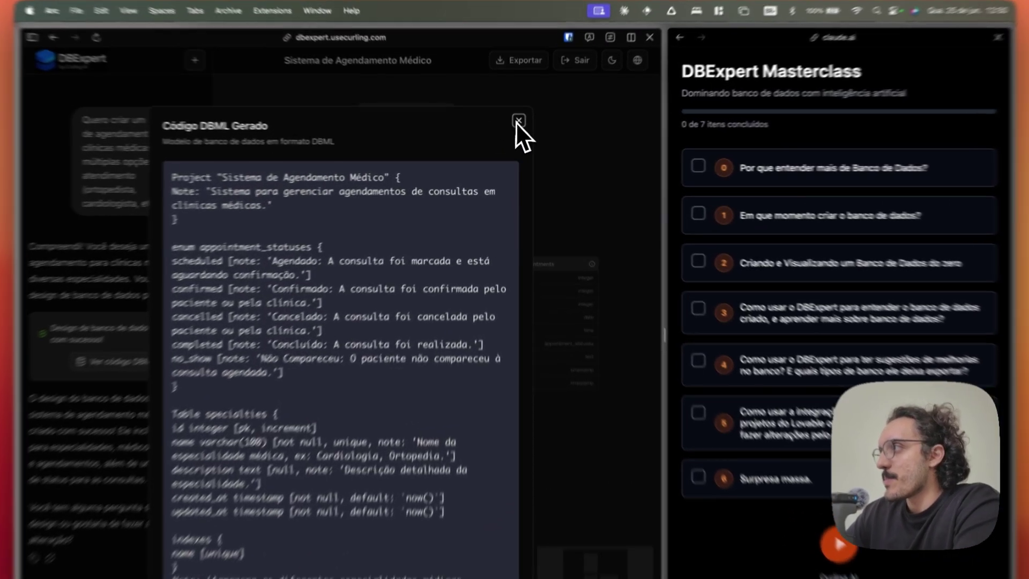
{"action": "left_click", "coordinate": [517, 128]}
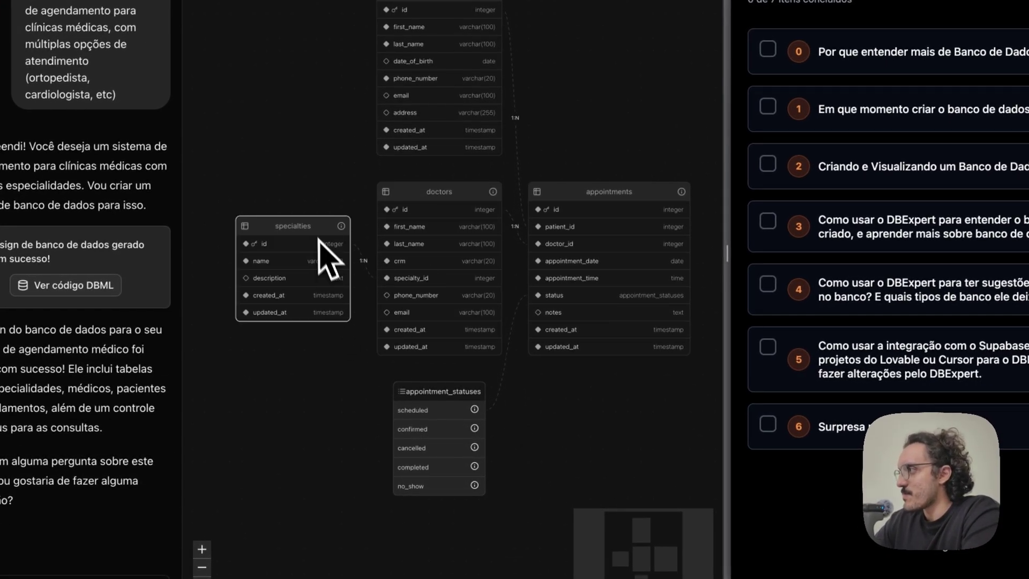
Step: Shift the appointment_statuses enum slightly left in the diagram and return it to about its original place
{"action": "left_click_drag", "start_coordinate": [349, 363], "coordinate": [345, 225]}
{"action": "scroll", "coordinate": [471, 340], "scroll_direction": "up", "scroll_amount": 5}
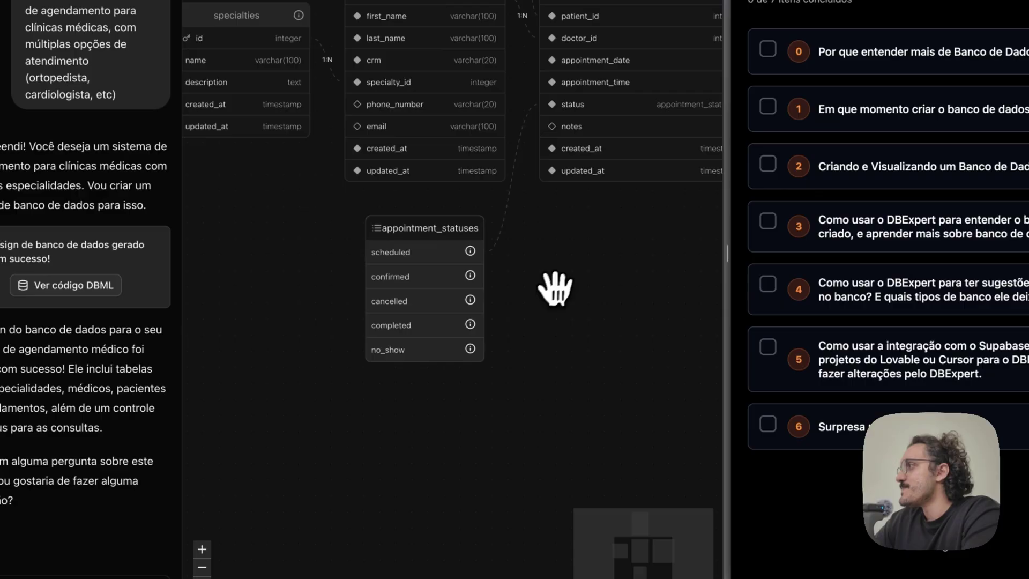
{"action": "mouse_move", "coordinate": [556, 288]}
{"action": "left_mouse_down"}
{"action": "mouse_move", "coordinate": [546, 344]}
{"action": "mouse_move", "coordinate": [535, 340]}
{"action": "mouse_move", "coordinate": [533, 443]}
{"action": "mouse_move", "coordinate": [568, 408]}
{"action": "mouse_move", "coordinate": [544, 292]}
{"action": "left_mouse_up"}
{"action": "scroll", "coordinate": [493, 291], "scroll_direction": "up", "scroll_amount": 5}
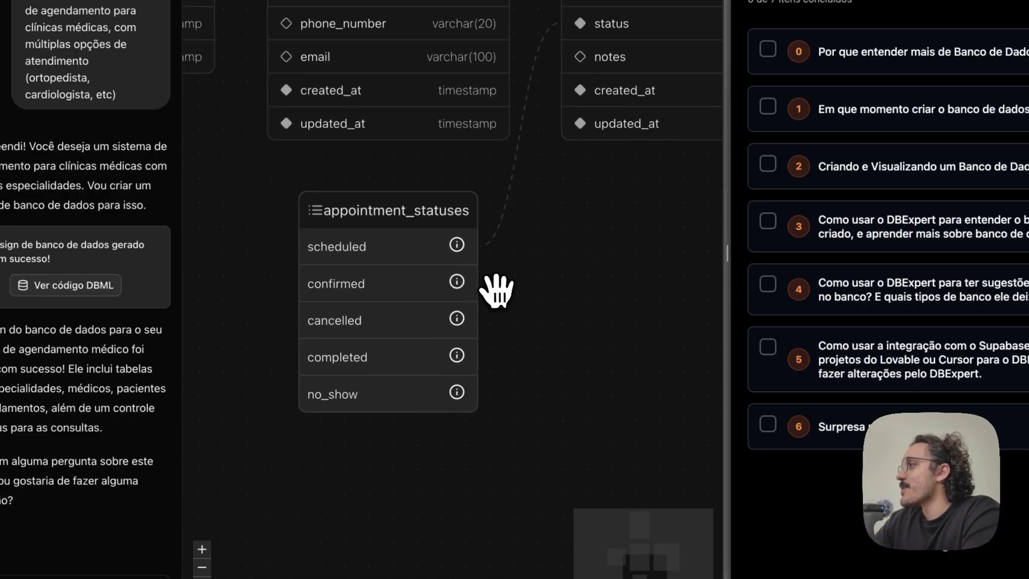
{"action": "left_click_drag", "start_coordinate": [422, 321], "coordinate": [392, 324]}
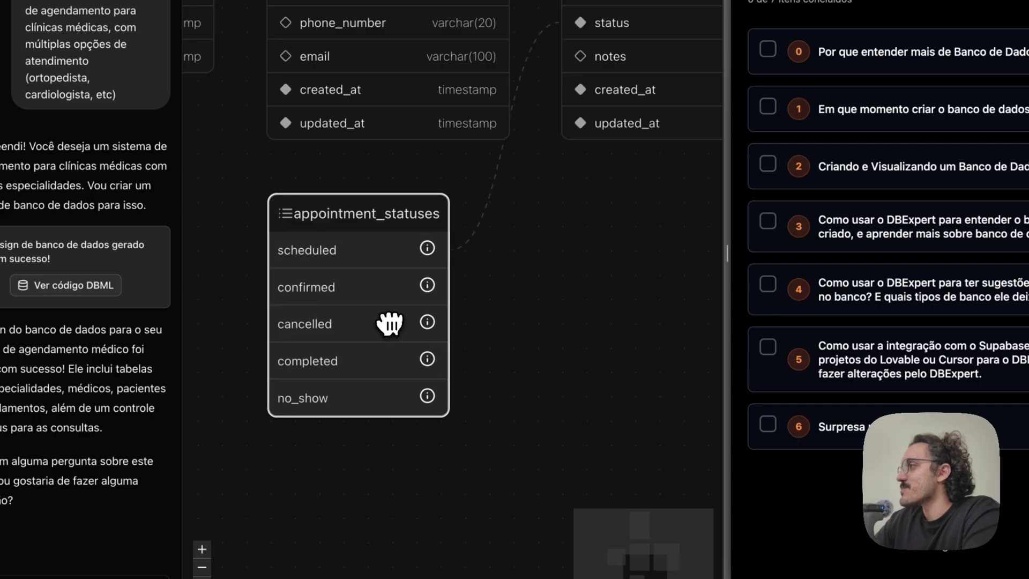
{"action": "left_click_drag", "start_coordinate": [549, 286], "coordinate": [535, 321]}
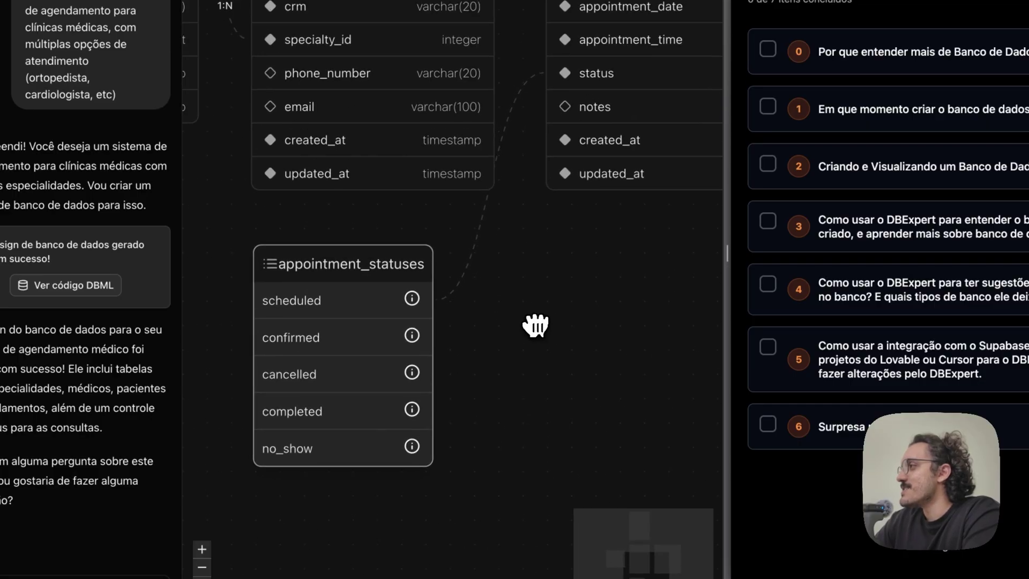
{"action": "left_click_drag", "start_coordinate": [356, 314], "coordinate": [388, 316]}
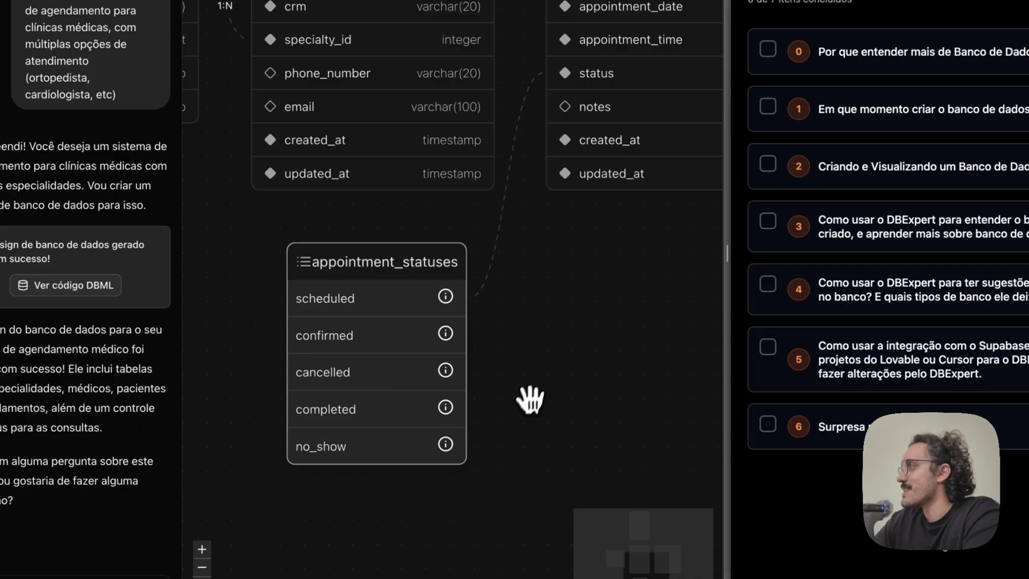
Step: Show the note on the scheduled status and move the appointment_statuses enum down and left in the diagram
{"action": "scroll", "coordinate": [531, 399], "scroll_direction": "down", "scroll_amount": 5}
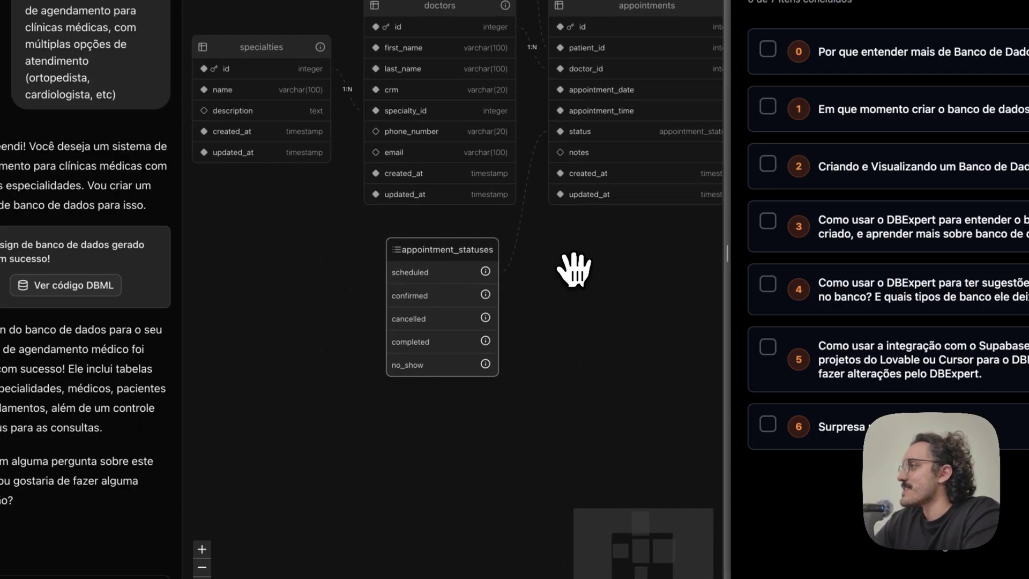
{"action": "left_click_drag", "start_coordinate": [539, 264], "coordinate": [526, 377]}
{"action": "mouse_move", "coordinate": [468, 379]}
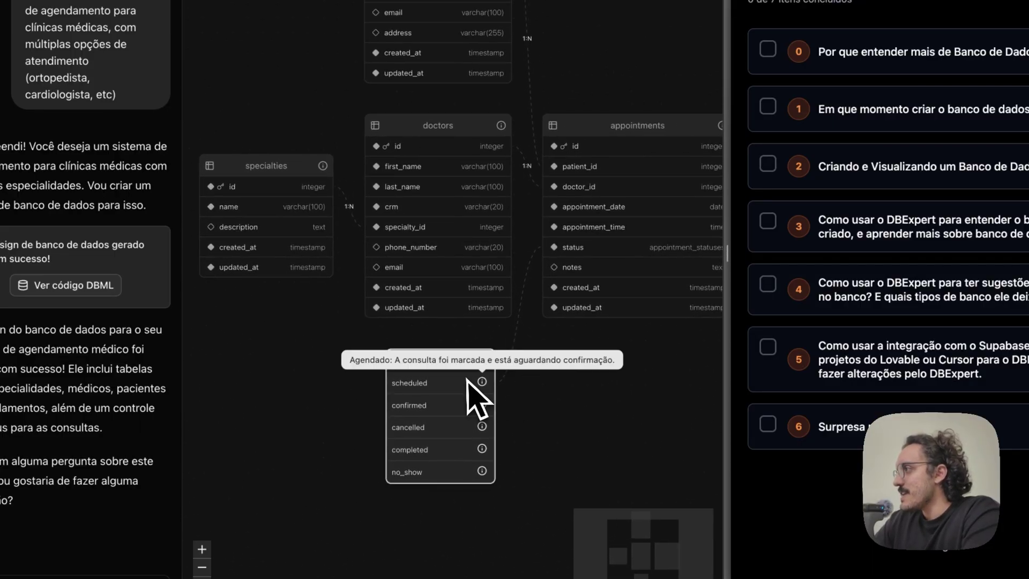
{"action": "left_click_drag", "start_coordinate": [446, 361], "coordinate": [378, 380]}
Step: Spread out the diagram's tables by moving specialties and doctors left, appointments slightly down and patients slightly right
{"action": "left_click_drag", "start_coordinate": [272, 166], "coordinate": [243, 156]}
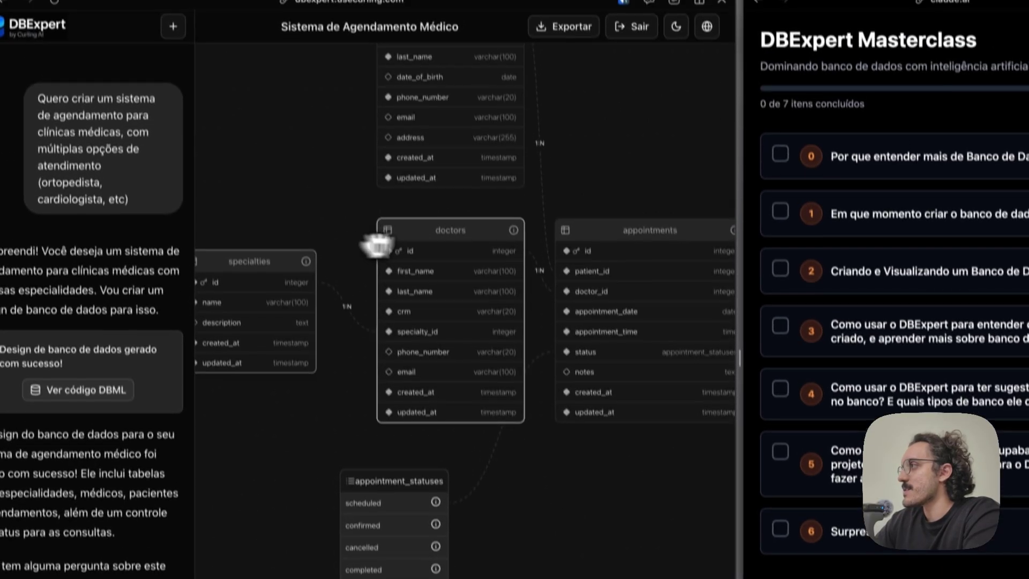
{"action": "left_click_drag", "start_coordinate": [436, 231], "coordinate": [403, 220]}
{"action": "left_click_drag", "start_coordinate": [593, 228], "coordinate": [594, 243]}
{"action": "left_click_drag", "start_coordinate": [599, 171], "coordinate": [584, 284]}
{"action": "left_click_drag", "start_coordinate": [464, 107], "coordinate": [475, 101]}
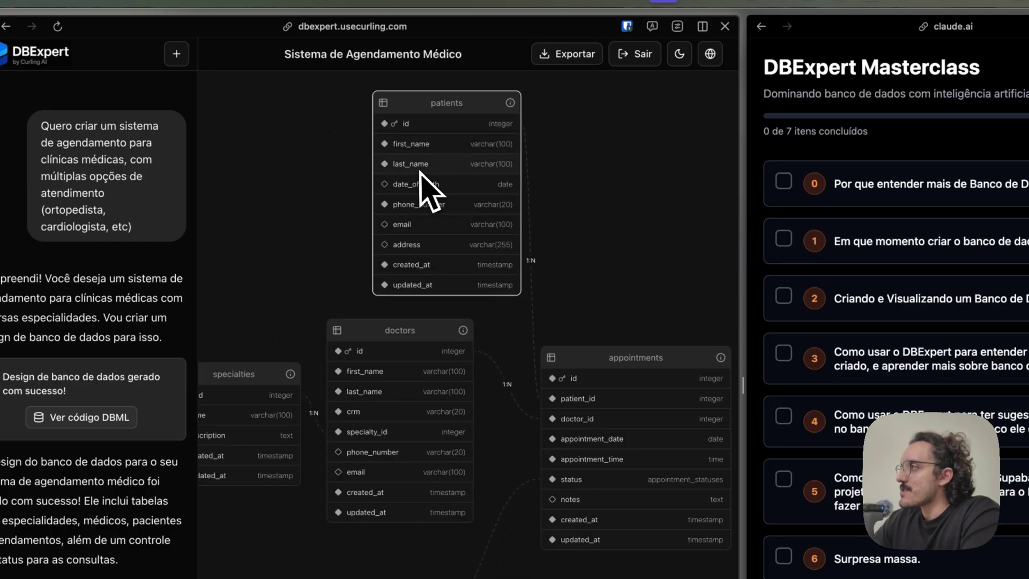
{"action": "scroll", "coordinate": [542, 202], "scroll_direction": "up", "scroll_amount": 6}
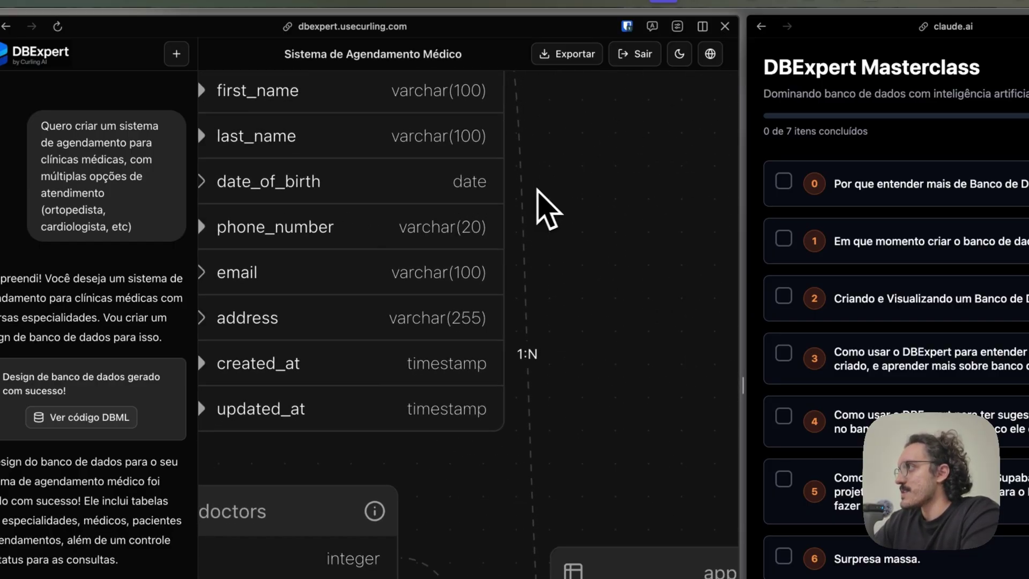
Step: Move the patients table slightly left in the diagram and examine its relation to appointments and the neighbouring tables
{"action": "scroll", "coordinate": [538, 189], "scroll_direction": "down", "scroll_amount": 1}
{"action": "left_click_drag", "start_coordinate": [551, 183], "coordinate": [602, 390]}
{"action": "mouse_move", "coordinate": [553, 231]}
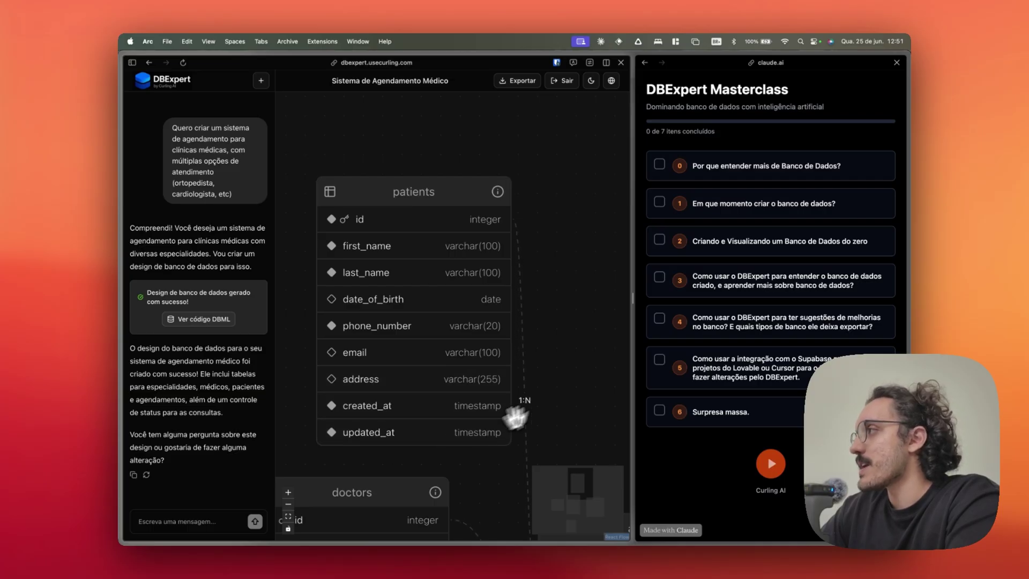
{"action": "scroll", "coordinate": [519, 406], "scroll_direction": "down", "scroll_amount": 5}
{"action": "scroll", "coordinate": [556, 144], "scroll_direction": "up", "scroll_amount": 4}
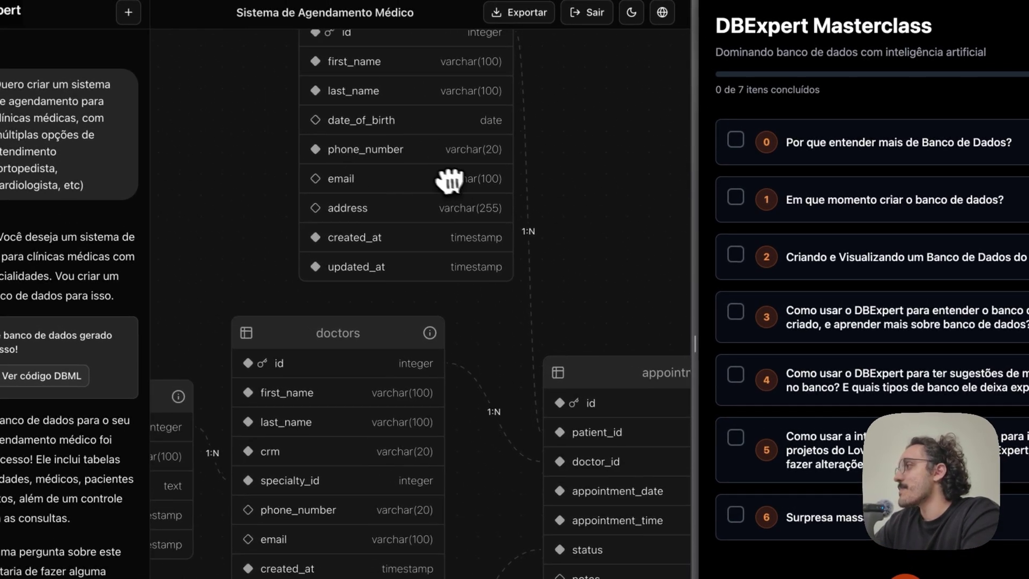
{"action": "left_click_drag", "start_coordinate": [449, 180], "coordinate": [426, 183]}
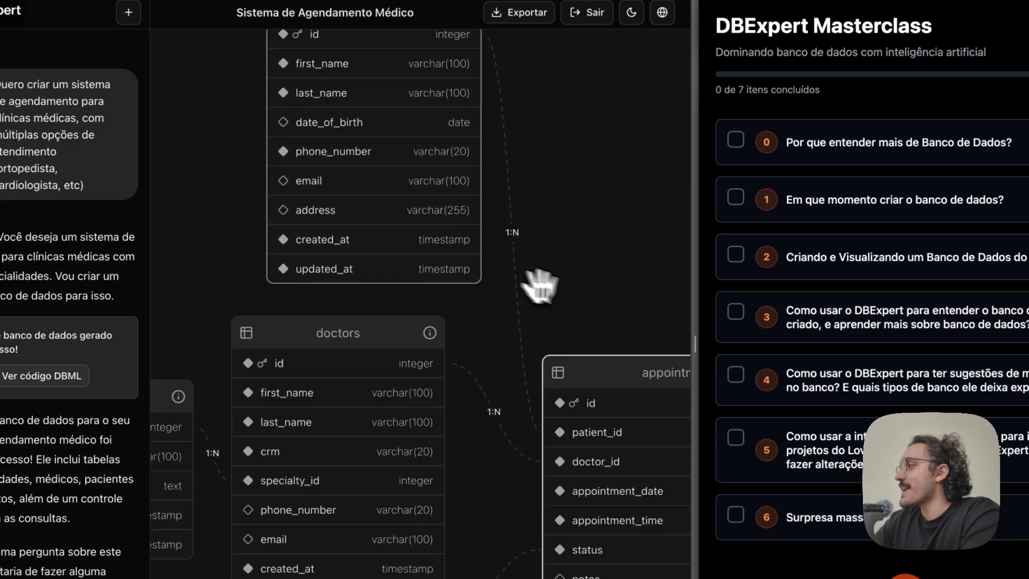
{"action": "scroll", "coordinate": [583, 225], "scroll_direction": "down", "scroll_amount": 2}
{"action": "scroll", "coordinate": [586, 315], "scroll_direction": "up", "scroll_amount": 4}
{"action": "scroll", "coordinate": [580, 316], "scroll_direction": "down", "scroll_amount": 2}
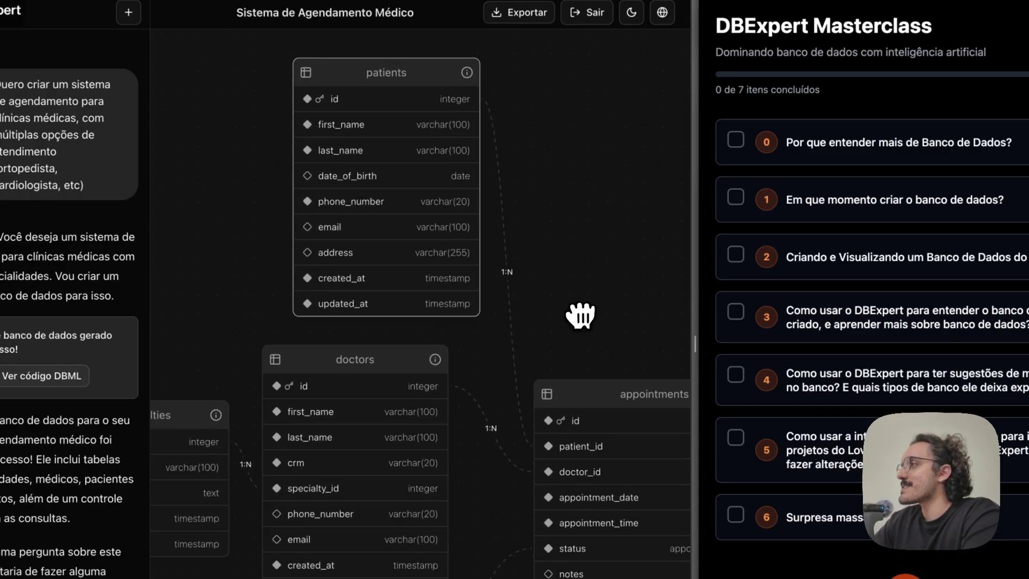
{"action": "scroll", "coordinate": [567, 214], "scroll_direction": "down", "scroll_amount": 5}
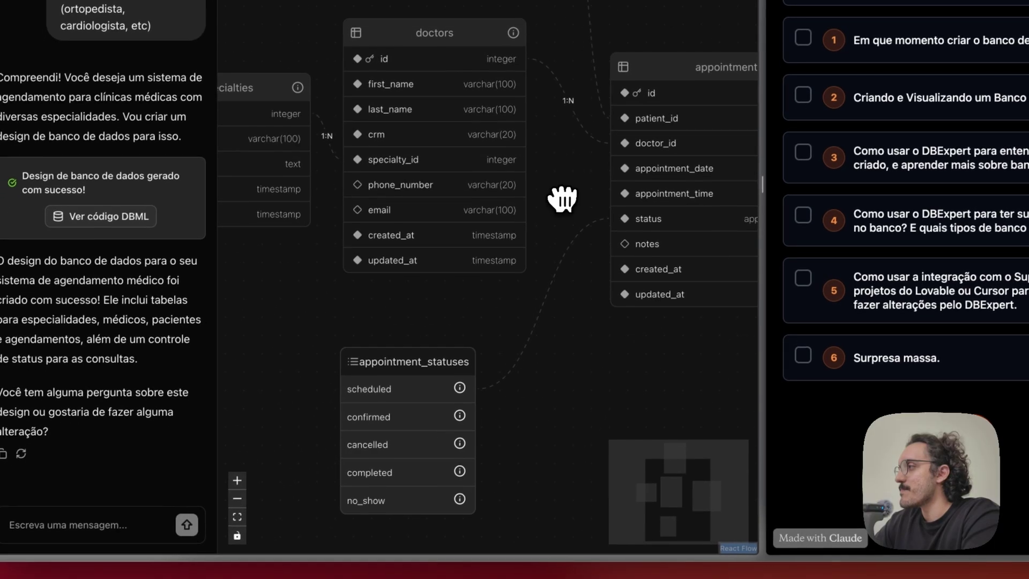
Step: Ask "O que é uma relação de 1:N nesse banco de dados? Me dê exemplos com base no banco, e me explique como se eu não soubesse programação"
{"action": "left_click", "coordinate": [131, 517]}
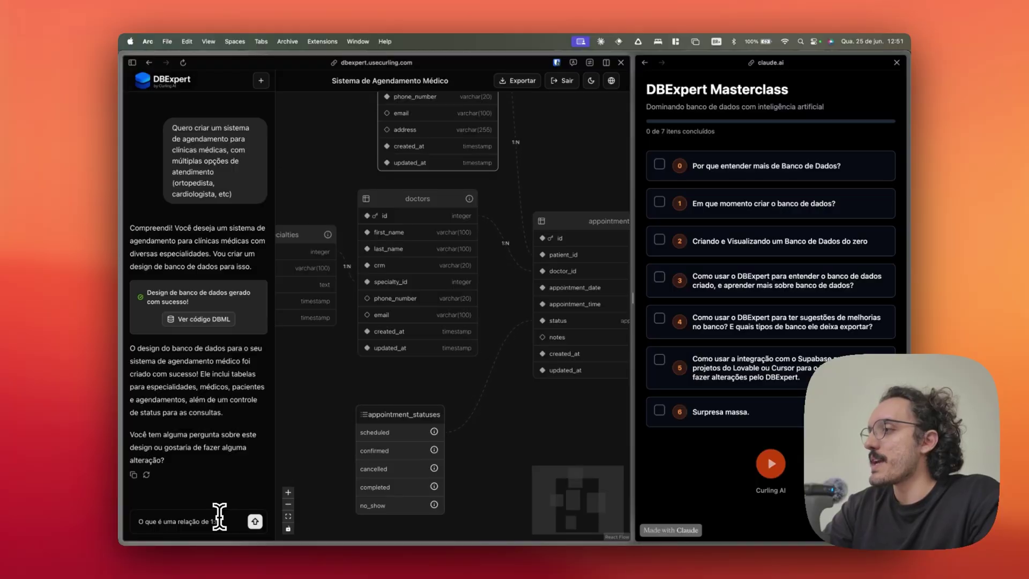
{"action": "type", "text": "sse banco de dados? Me dê e"}
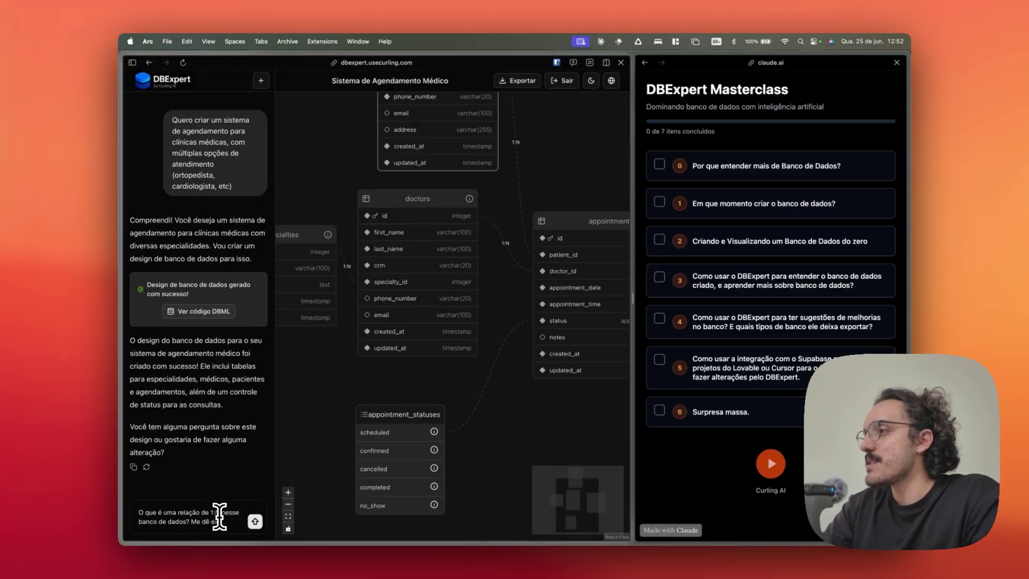
{"action": "type", "text": "xemplos com base no banco"}
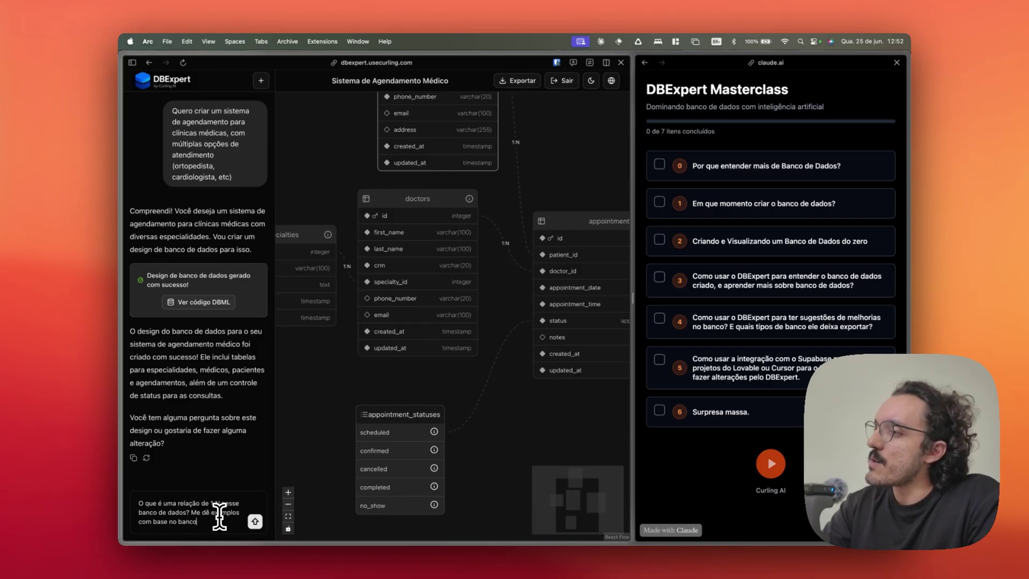
{"action": "type", "text": ", e me explique como se eu não soub"}
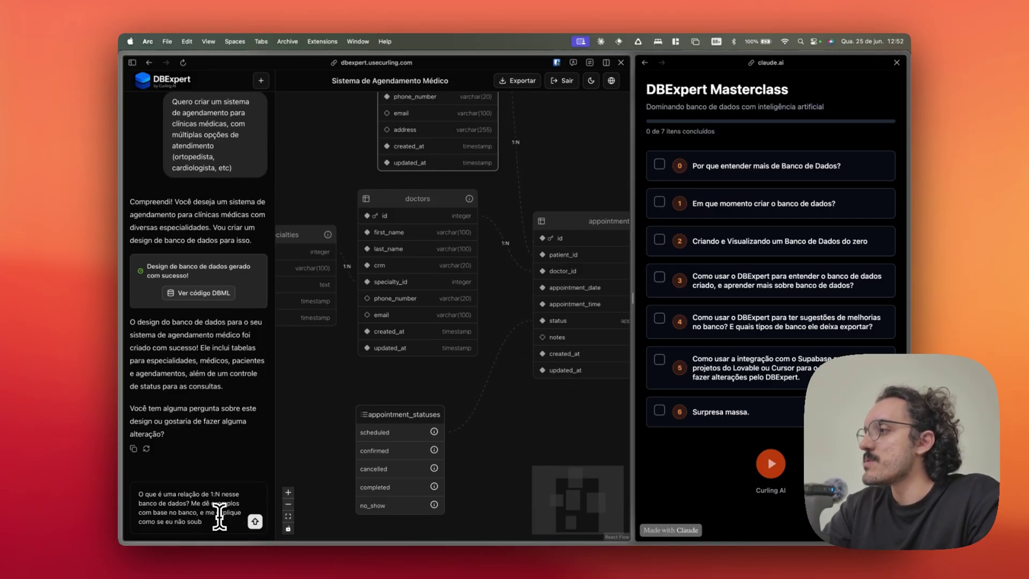
{"action": "type", "text": "esse programa"}
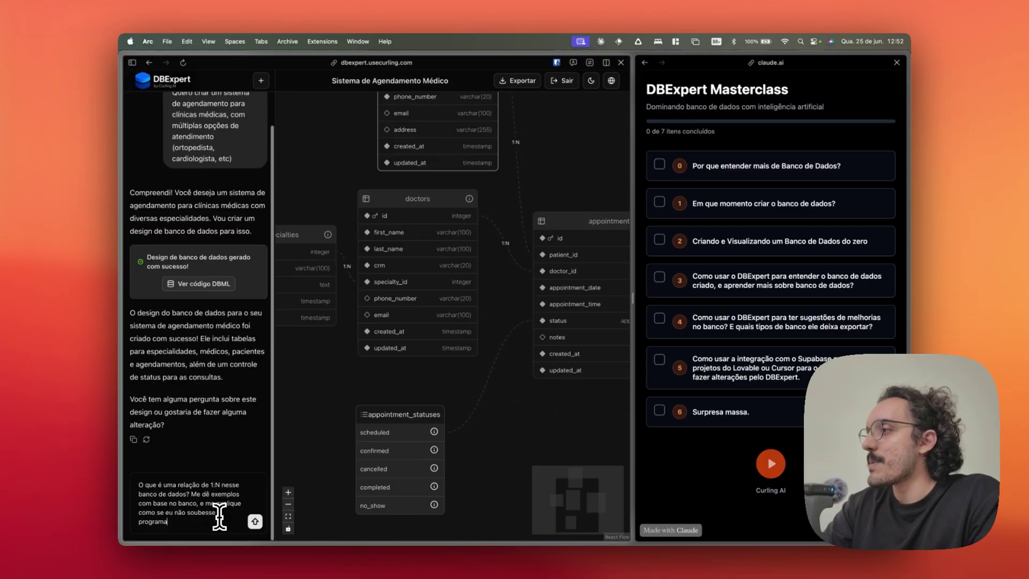
{"action": "type", "text": "ção"}
{"action": "key", "text": "Return"}
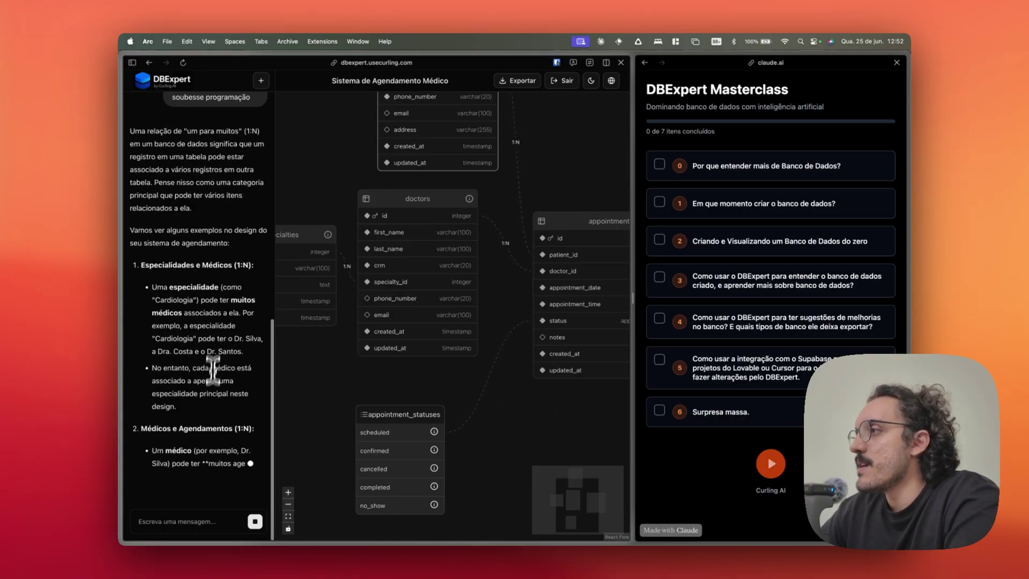
Step: Read the answer's definition of a 1:N relation and its specialties and doctors example, highlighting the key phrases
{"action": "scroll", "coordinate": [216, 343], "scroll_direction": "up", "scroll_amount": 5}
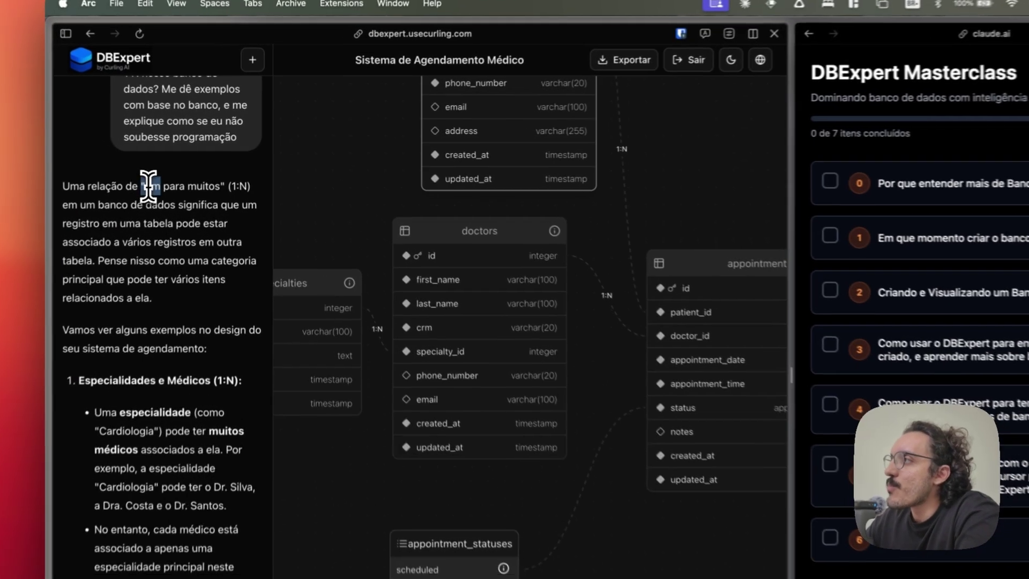
{"action": "left_click_drag", "start_coordinate": [185, 168], "coordinate": [239, 167]}
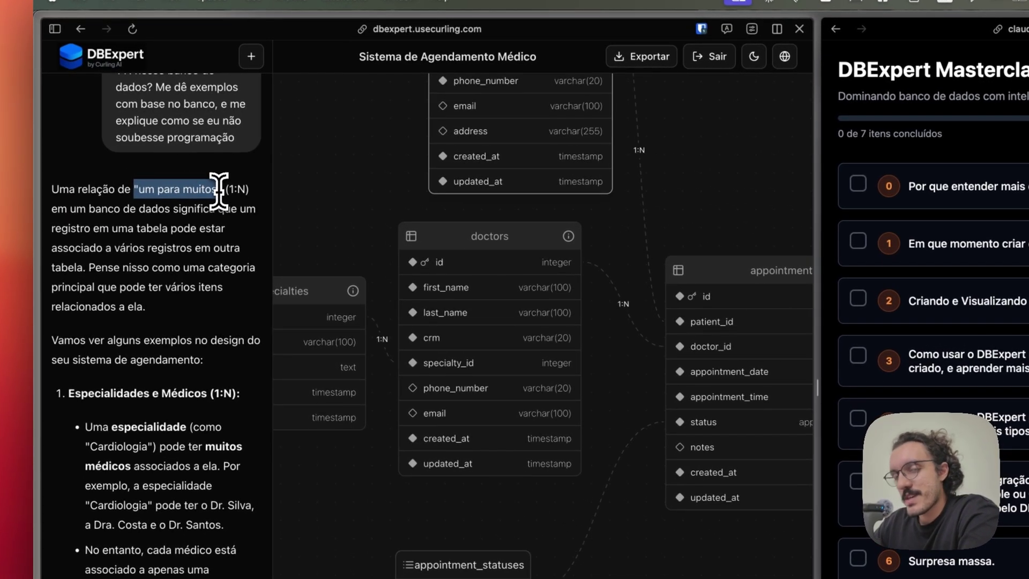
{"action": "left_click", "coordinate": [202, 209]}
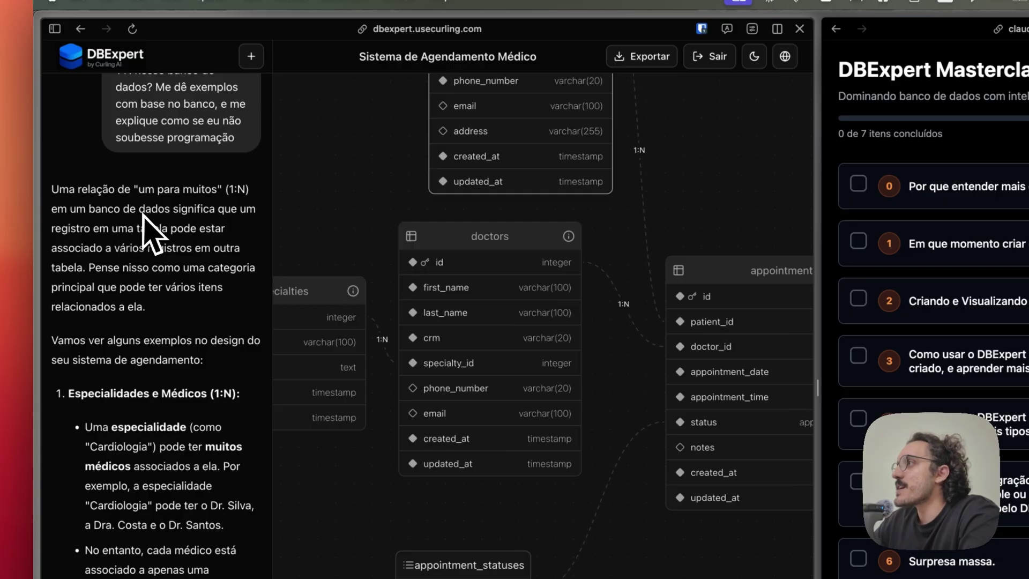
{"action": "left_click_drag", "start_coordinate": [100, 229], "coordinate": [69, 289]}
{"action": "left_click", "coordinate": [96, 306]}
{"action": "scroll", "coordinate": [131, 322], "scroll_direction": "down", "scroll_amount": 5}
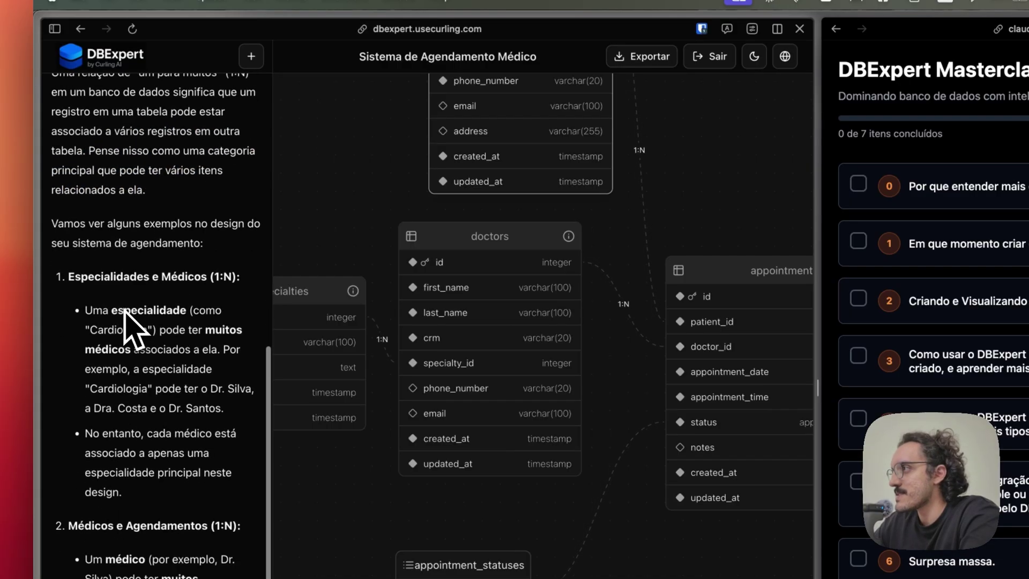
{"action": "left_click_drag", "start_coordinate": [68, 237], "coordinate": [206, 237]}
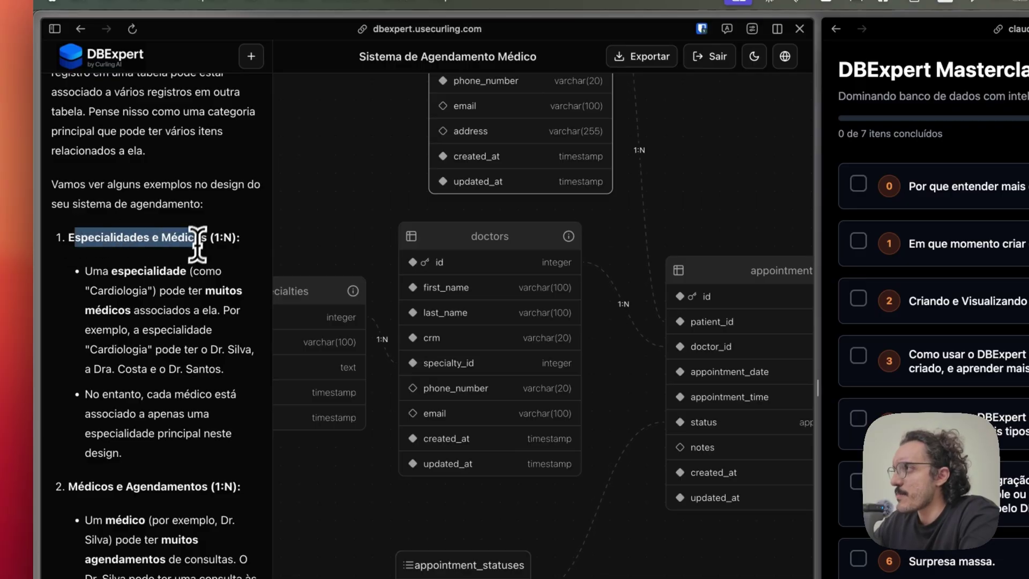
{"action": "left_click", "coordinate": [207, 236]}
{"action": "left_click_drag", "start_coordinate": [97, 274], "coordinate": [143, 292]}
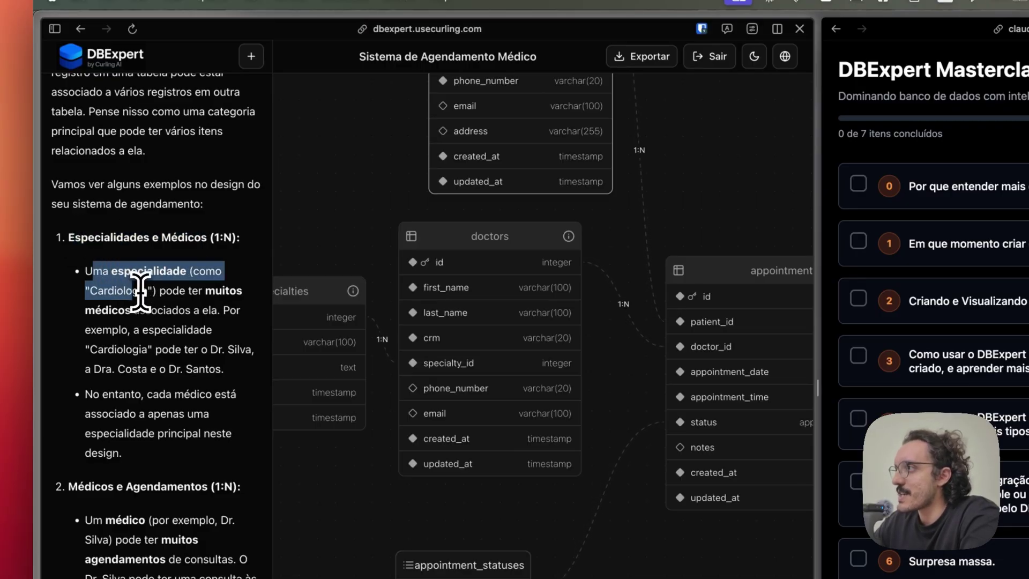
{"action": "double_click", "coordinate": [131, 290]}
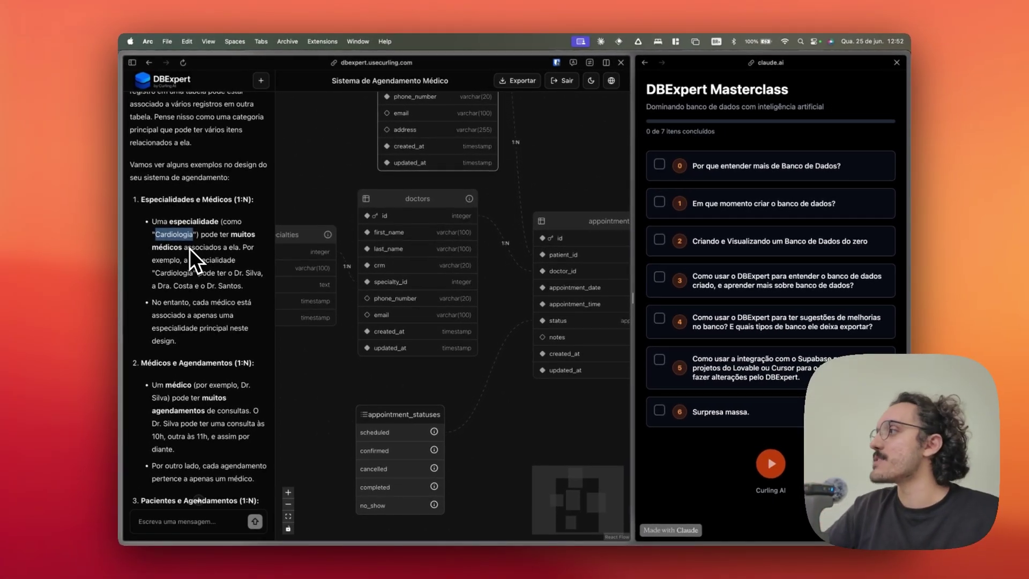
Step: Move the specialties table further left from doctors in the diagram and examine the 1:N link between them
{"action": "scroll", "coordinate": [453, 369], "scroll_direction": "down", "scroll_amount": 3}
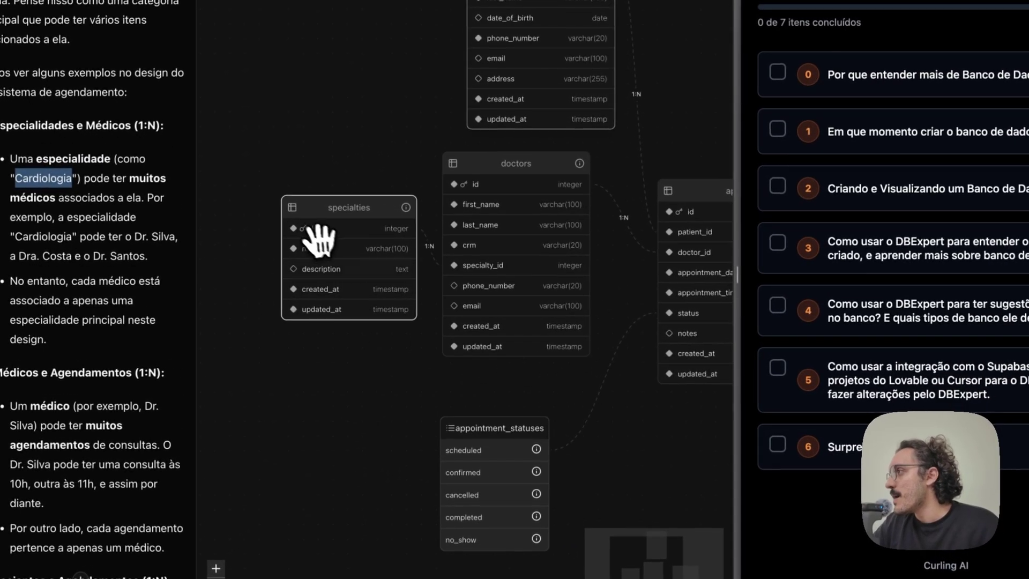
{"action": "left_click_drag", "start_coordinate": [294, 281], "coordinate": [277, 289]}
{"action": "scroll", "coordinate": [371, 260], "scroll_direction": "up", "scroll_amount": 3}
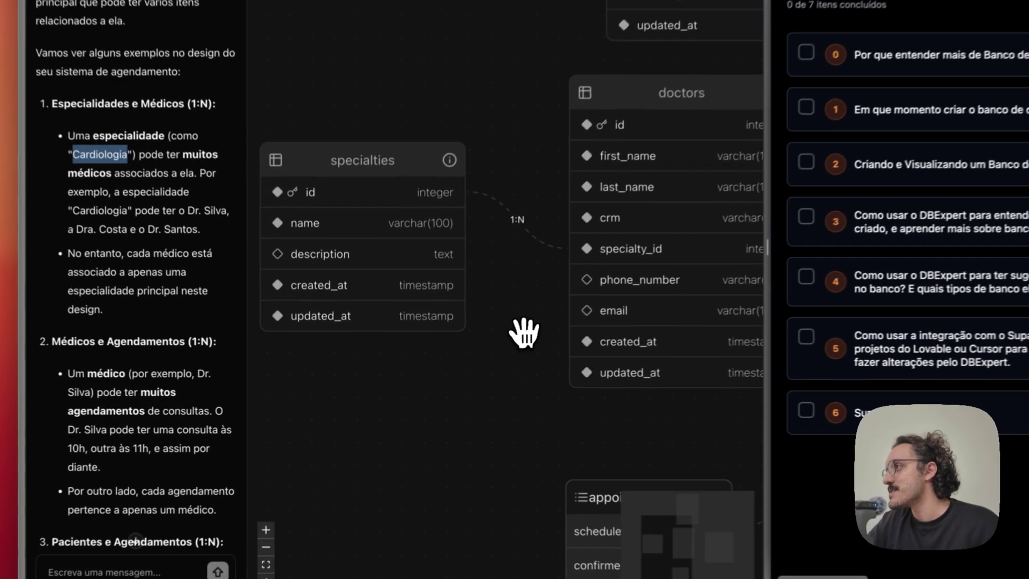
{"action": "left_click_drag", "start_coordinate": [450, 348], "coordinate": [495, 324]}
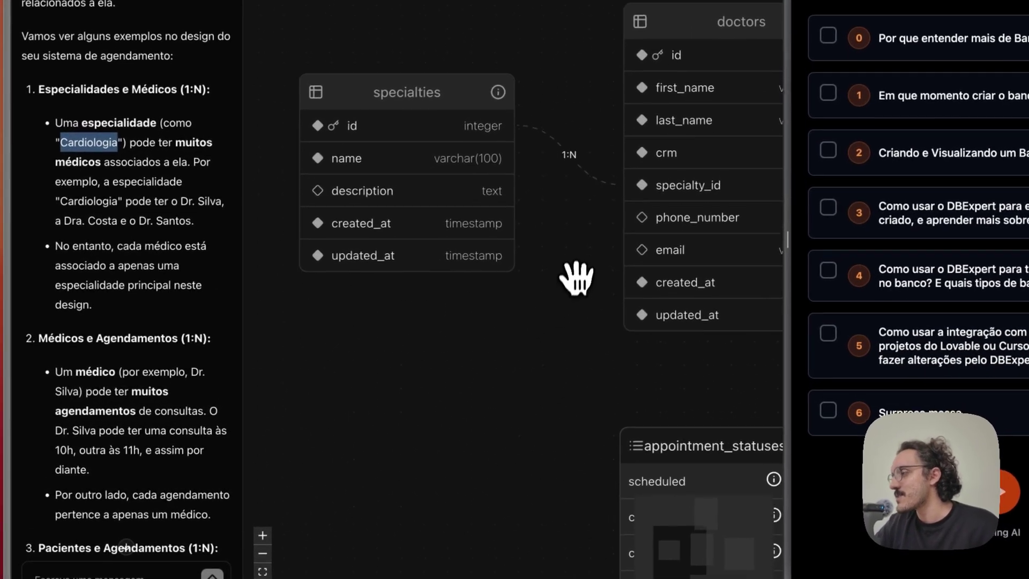
{"action": "left_click_drag", "start_coordinate": [576, 277], "coordinate": [573, 260]}
Step: Read the doctors and appointments example and examine the matching relations among doctors, appointments and patients in the diagram
{"action": "scroll", "coordinate": [202, 372], "scroll_direction": "down", "scroll_amount": 3}
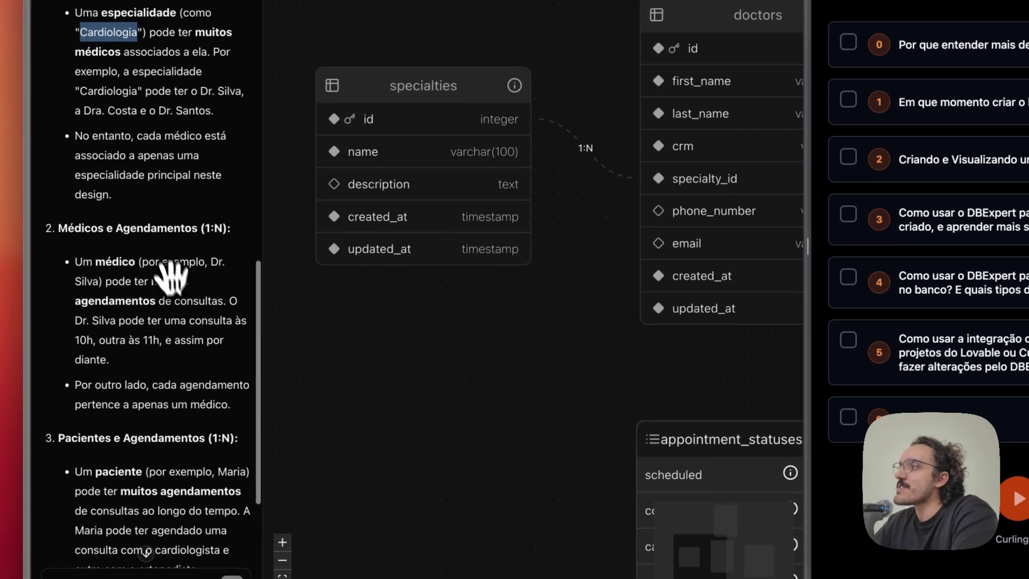
{"action": "double_click", "coordinate": [63, 255]}
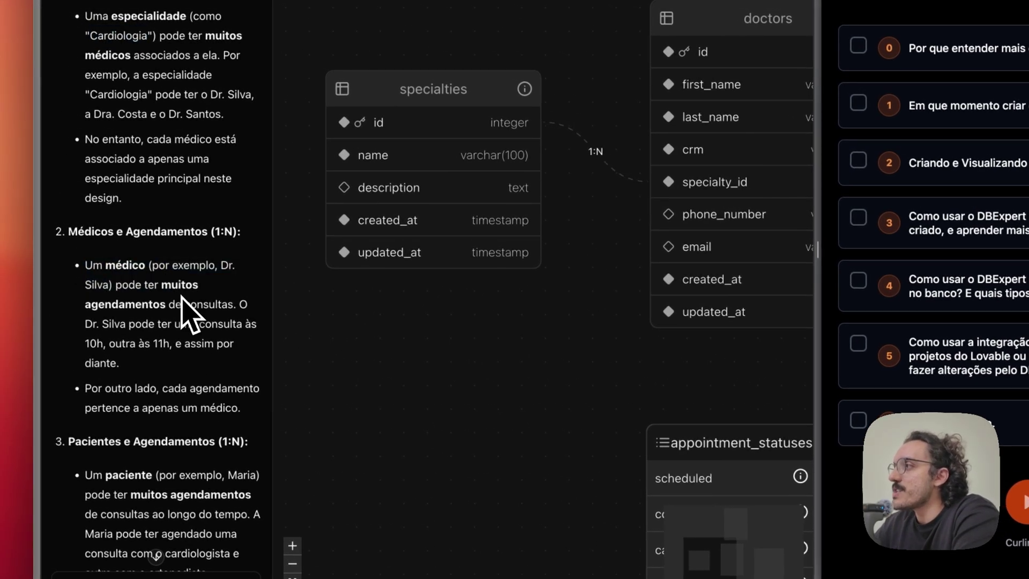
{"action": "scroll", "coordinate": [563, 385], "scroll_direction": "down", "scroll_amount": 3}
{"action": "left_click_drag", "start_coordinate": [588, 380], "coordinate": [493, 201]}
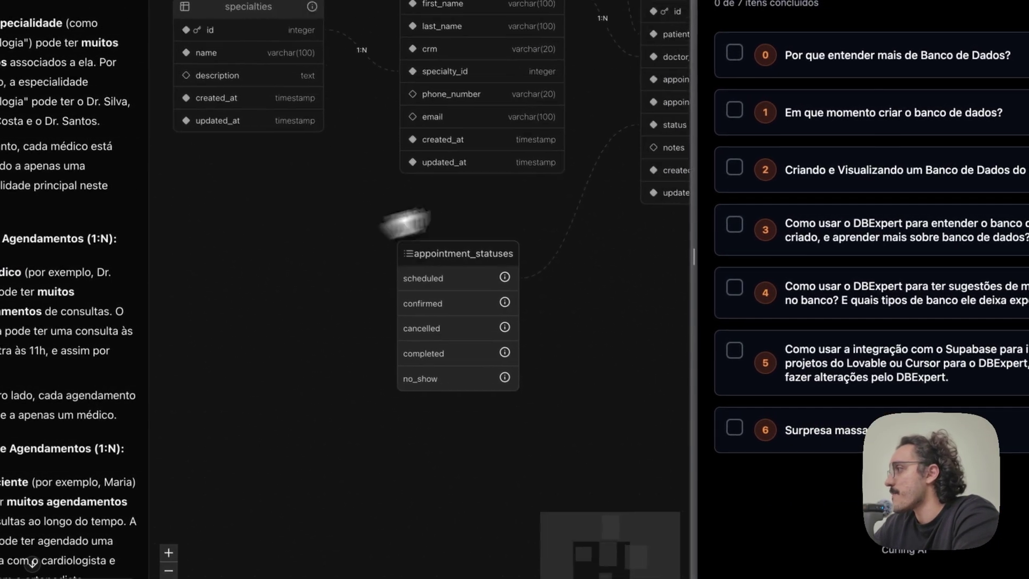
{"action": "left_click_drag", "start_coordinate": [668, 269], "coordinate": [494, 442]}
{"action": "left_click_drag", "start_coordinate": [553, 74], "coordinate": [553, 237]}
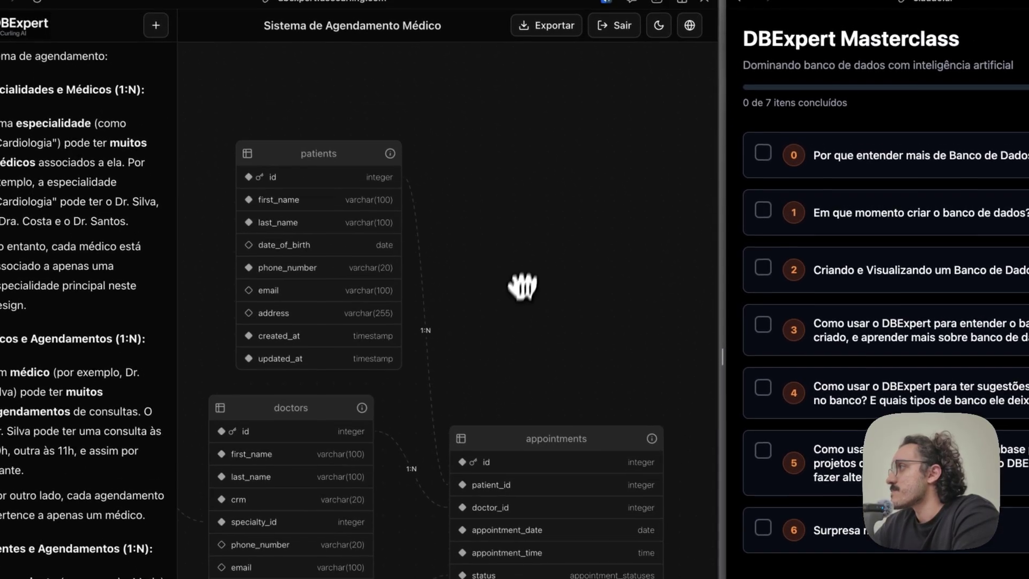
{"action": "scroll", "coordinate": [553, 238], "scroll_direction": "down", "scroll_amount": 2}
Step: Reposition the doctors table slightly up and left, and place the appointment_statuses enum directly beneath it
{"action": "left_click_drag", "start_coordinate": [408, 370], "coordinate": [375, 354]}
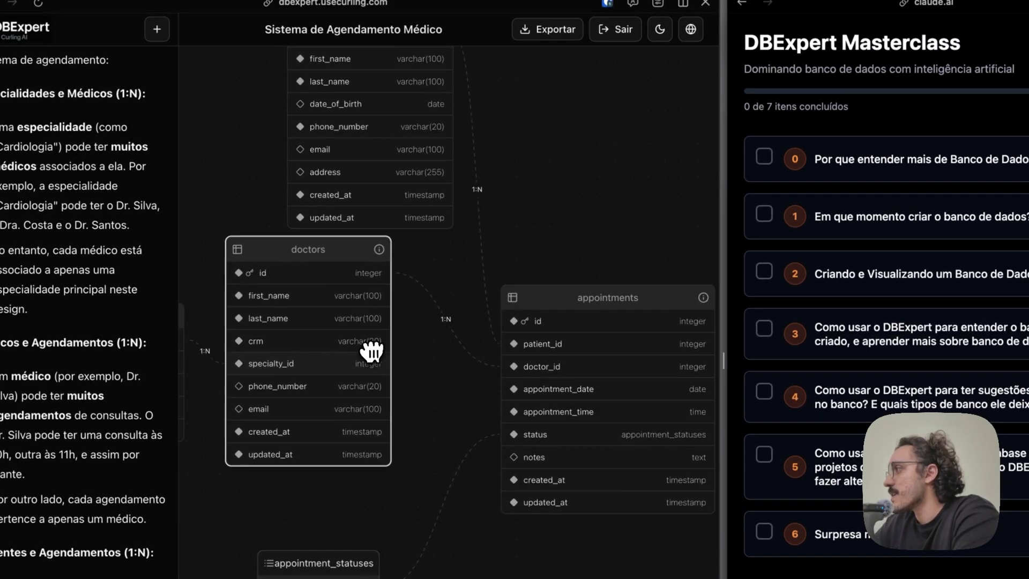
{"action": "scroll", "coordinate": [494, 348], "scroll_direction": "down", "scroll_amount": 4}
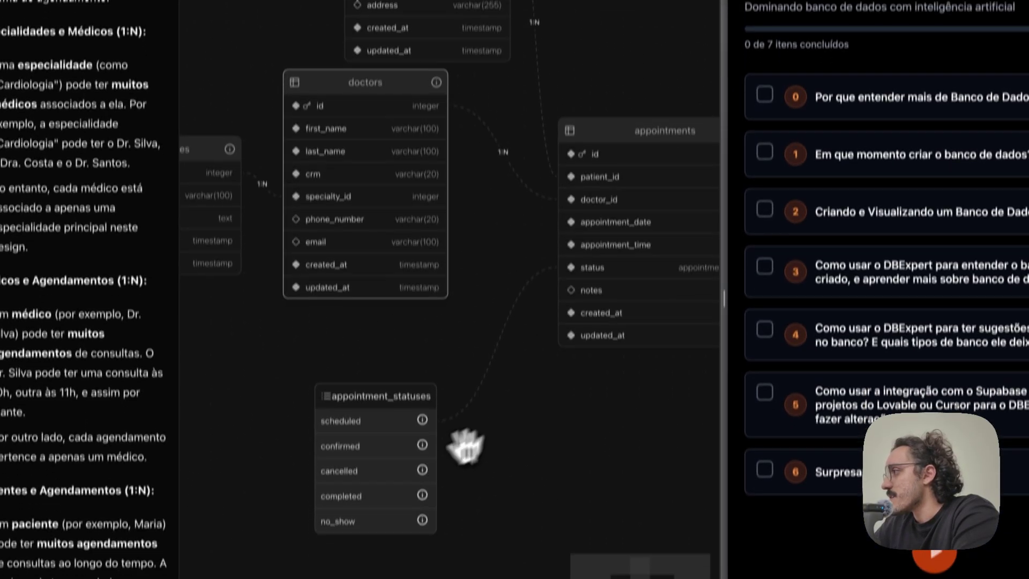
{"action": "left_click_drag", "start_coordinate": [418, 489], "coordinate": [415, 417]}
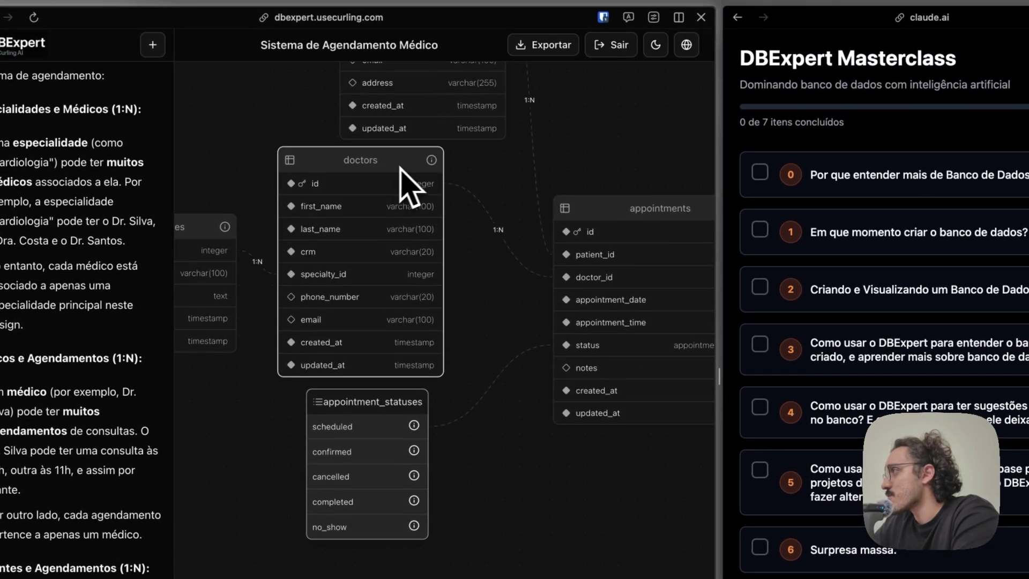
{"action": "left_click_drag", "start_coordinate": [643, 164], "coordinate": [574, 111]}
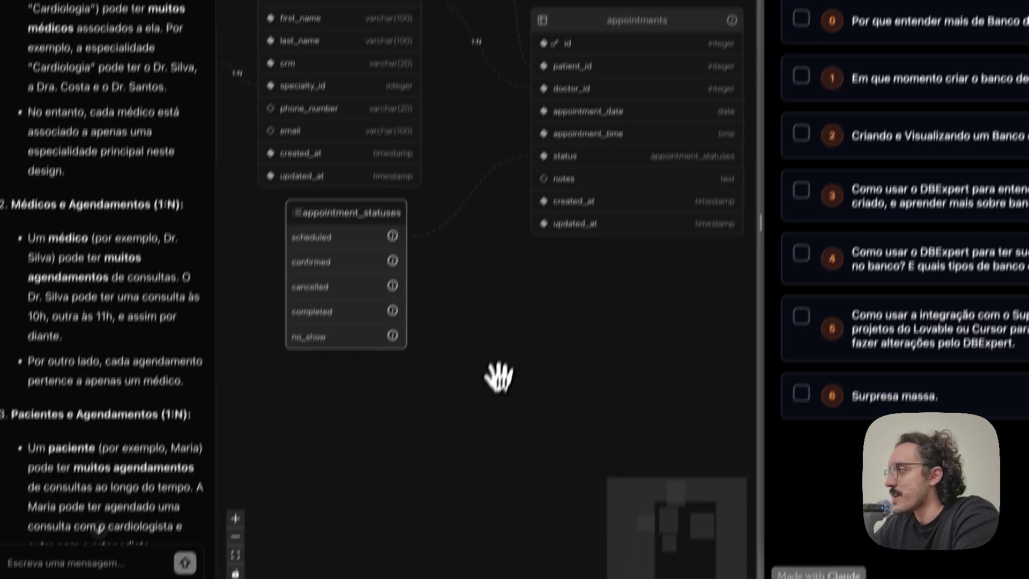
{"action": "left_click_drag", "start_coordinate": [499, 375], "coordinate": [592, 450]}
{"action": "left_click_drag", "start_coordinate": [494, 218], "coordinate": [503, 227]}
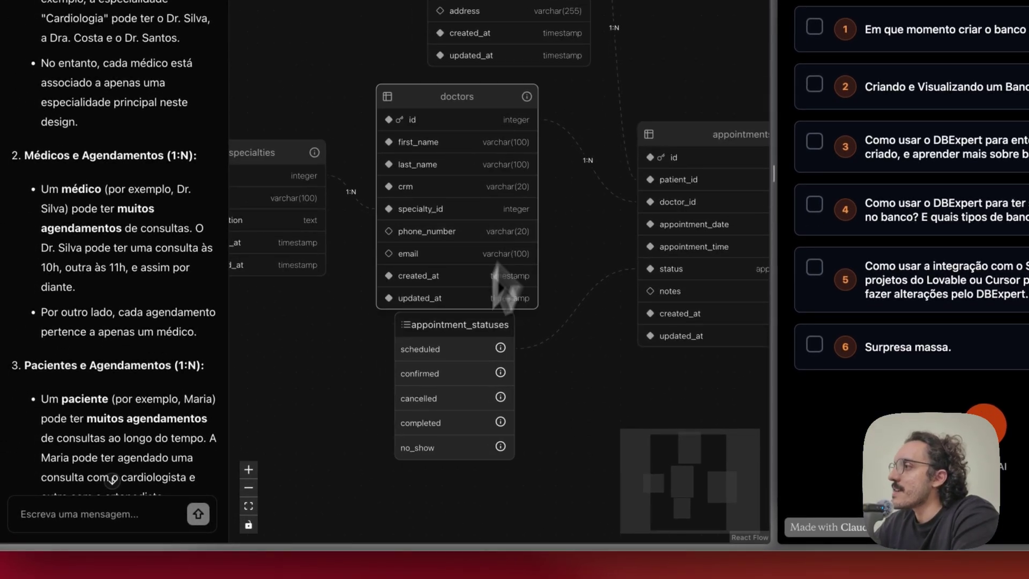
Step: Read the rest of the answer and request "Crie tipos de acesso, para planos diferentes ao contratar a solução" in the chat
{"action": "scroll", "coordinate": [188, 393], "scroll_direction": "down", "scroll_amount": 2}
{"action": "scroll", "coordinate": [216, 391], "scroll_direction": "down", "scroll_amount": 4}
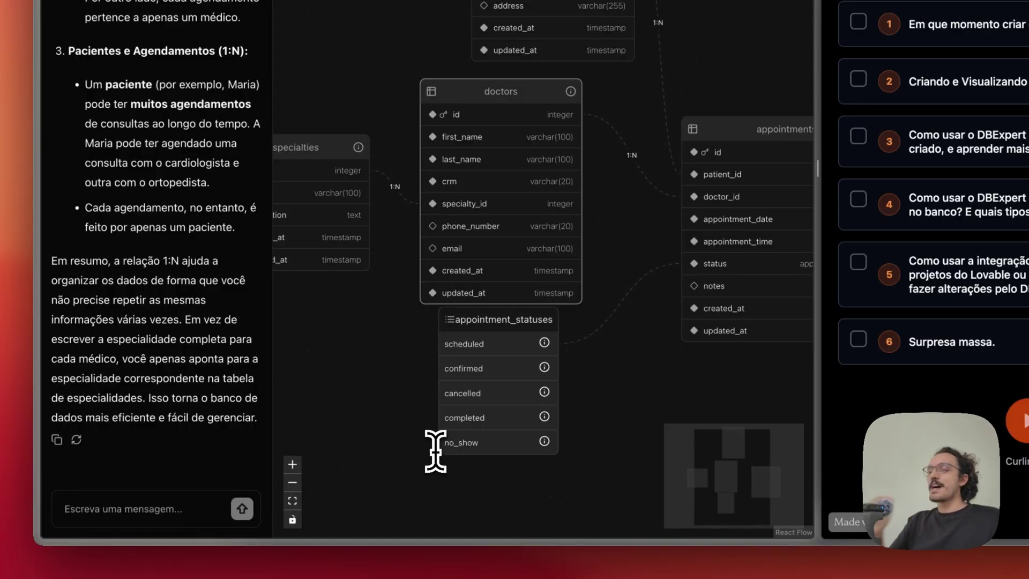
{"action": "type", "text": "Crie tipos"}
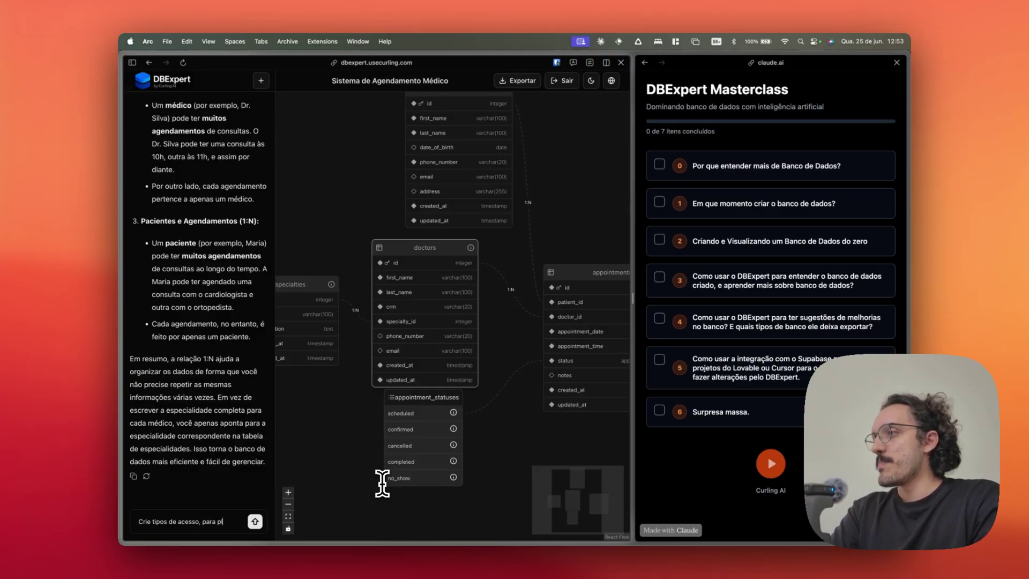
{"action": "type", "text": "de acesso, para planos diferentes ao contratar a solução"}
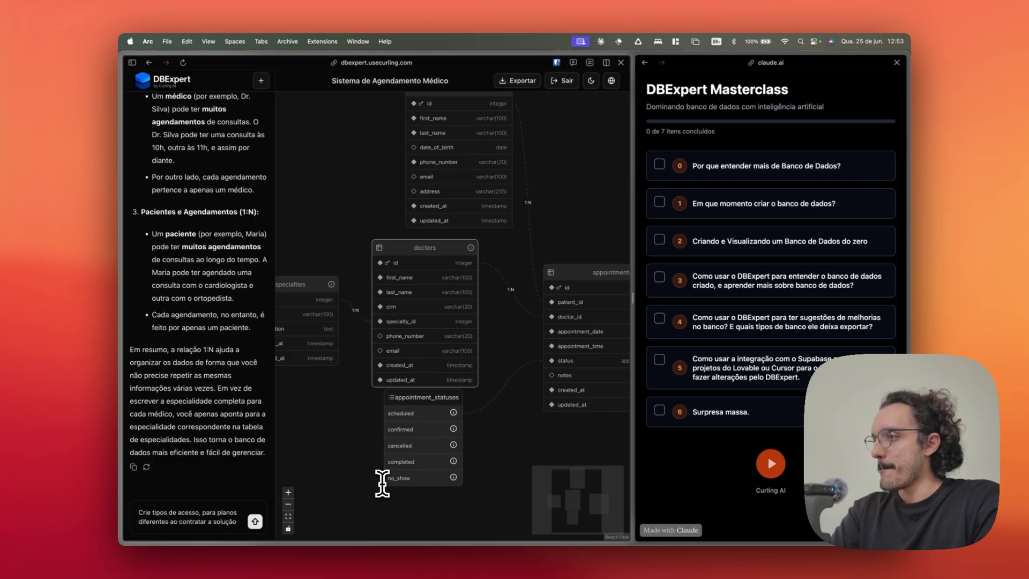
{"action": "key", "text": "Return"}
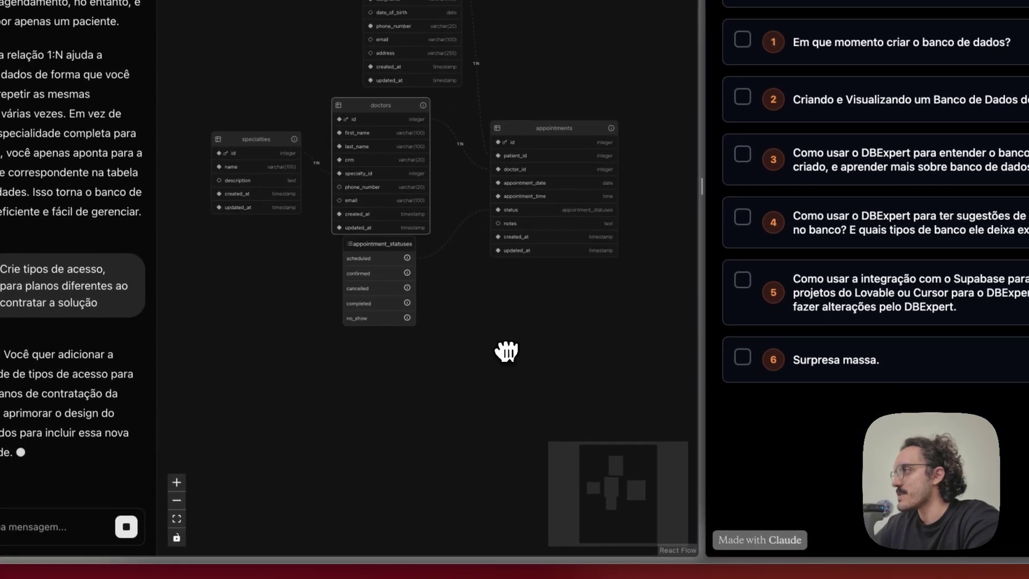
{"action": "left_click_drag", "start_coordinate": [506, 351], "coordinate": [506, 352]}
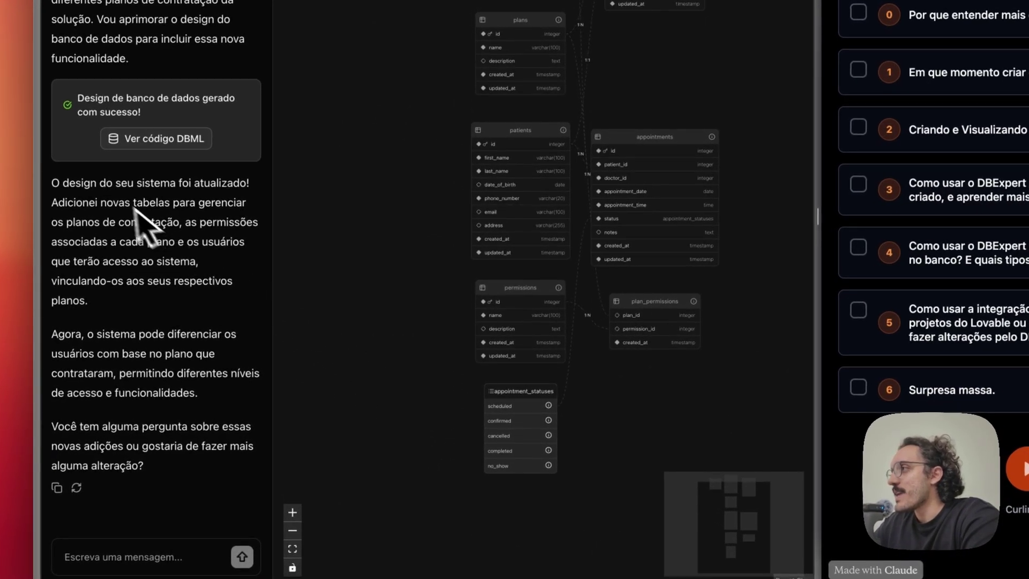
Step: Move the plans table to the left of the doctors and patients column and the users table further right in the diagram
{"action": "left_click_drag", "start_coordinate": [102, 203], "coordinate": [188, 271]}
{"action": "left_click", "coordinate": [172, 229]}
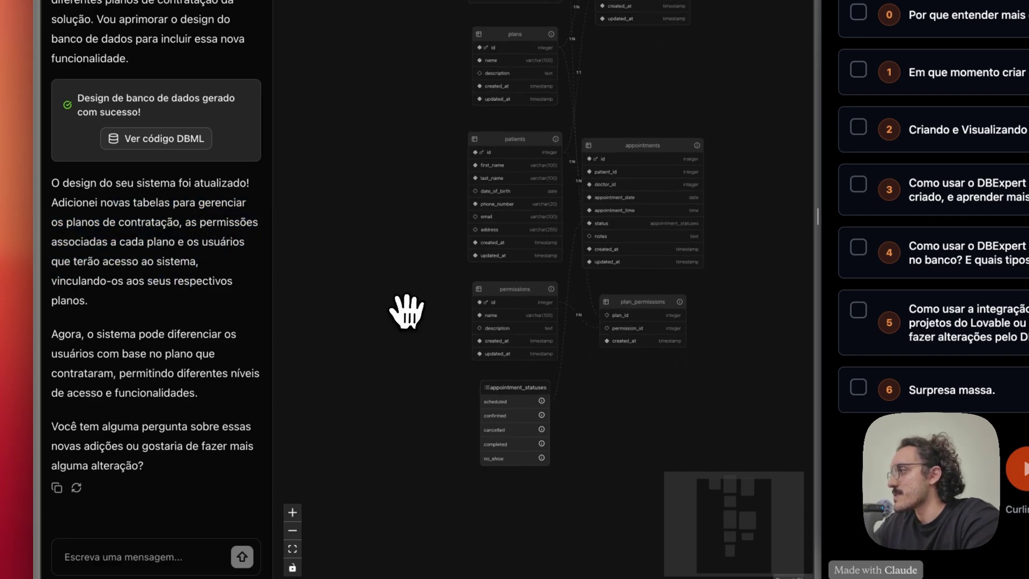
{"action": "left_click_drag", "start_coordinate": [409, 298], "coordinate": [381, 438]}
{"action": "scroll", "coordinate": [537, 259], "scroll_direction": "up", "scroll_amount": 3}
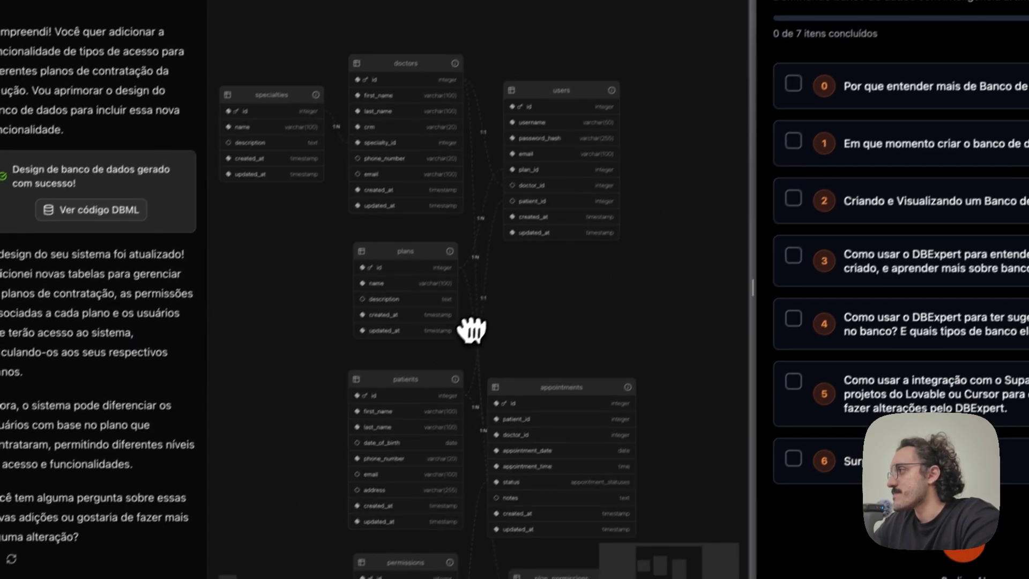
{"action": "left_click_drag", "start_coordinate": [503, 230], "coordinate": [427, 226]}
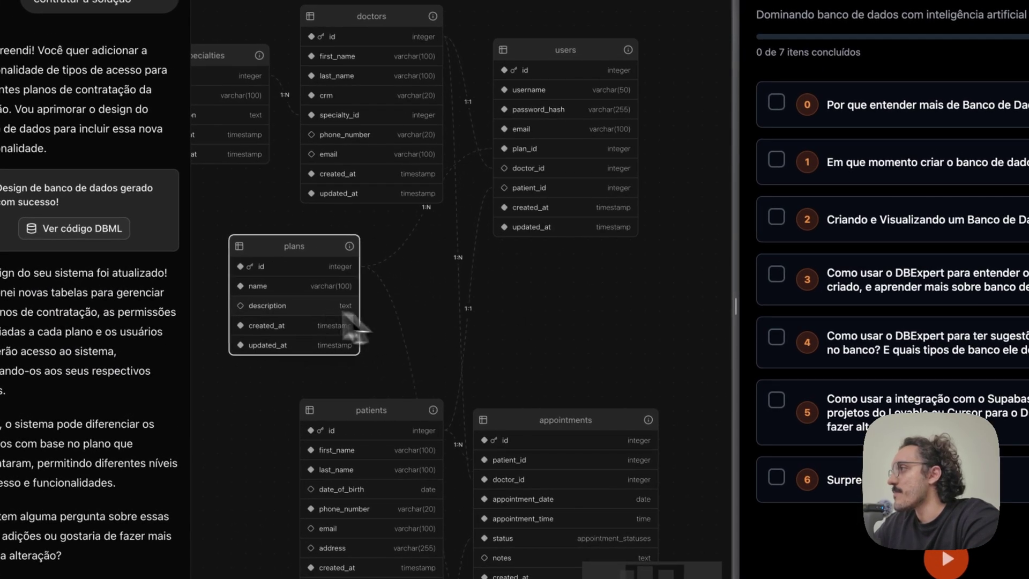
{"action": "left_click_drag", "start_coordinate": [356, 328], "coordinate": [336, 328]}
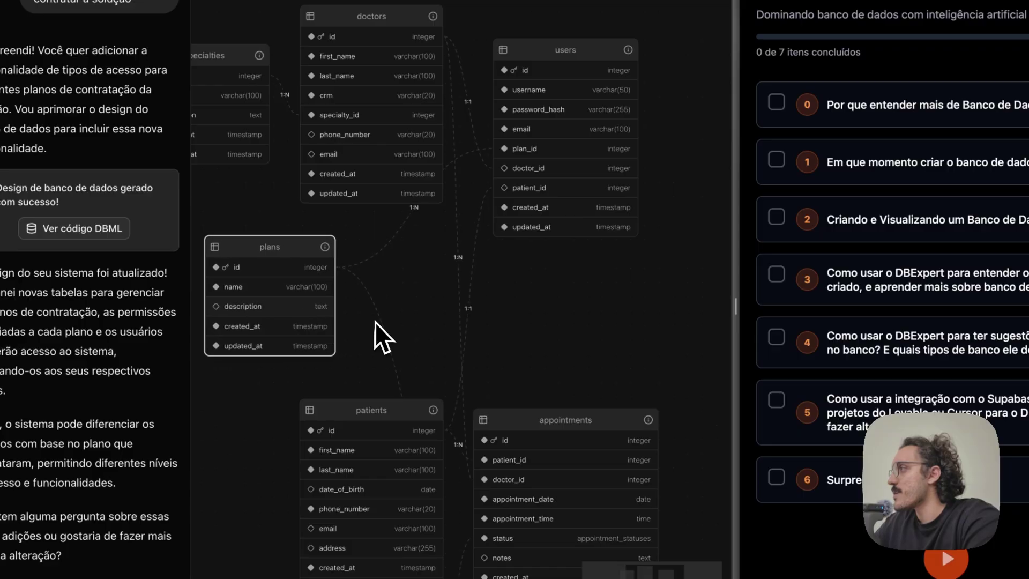
{"action": "left_click_drag", "start_coordinate": [327, 283], "coordinate": [395, 295]}
{"action": "left_click_drag", "start_coordinate": [565, 193], "coordinate": [622, 275]}
{"action": "left_click_drag", "start_coordinate": [380, 302], "coordinate": [364, 289]}
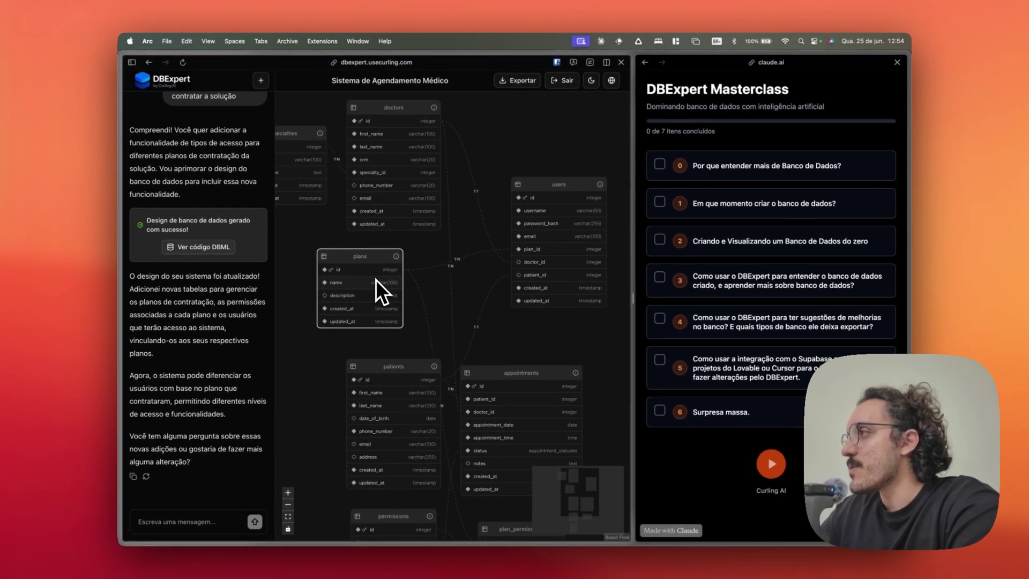
Step: Request "Gostaria que tivesse tipos de acesso fixos: admin, usuário, médico e gerente" in the chat
{"action": "scroll", "coordinate": [375, 279], "scroll_direction": "up", "scroll_amount": 1}
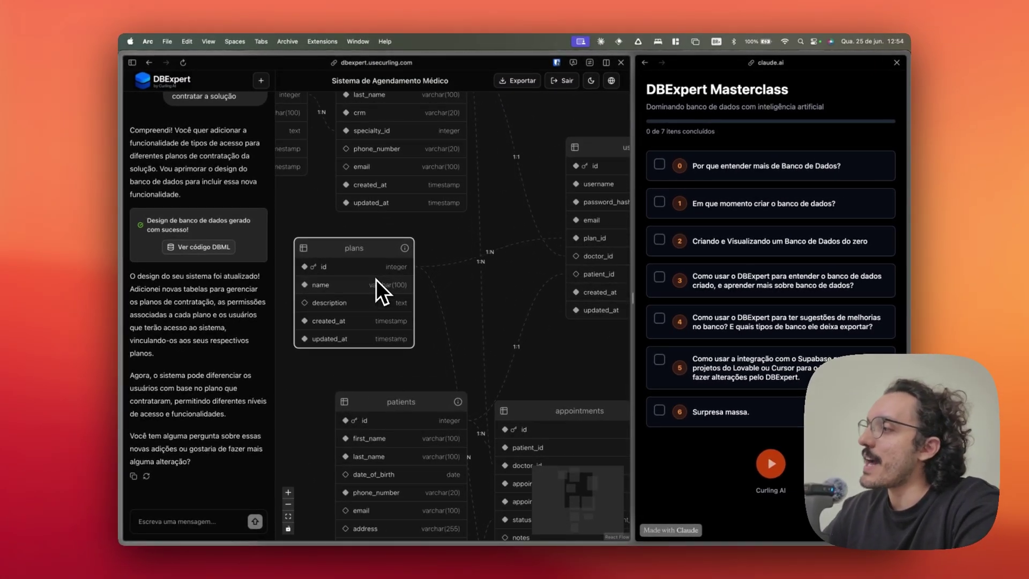
{"action": "scroll", "coordinate": [375, 279], "scroll_direction": "down", "scroll_amount": 5}
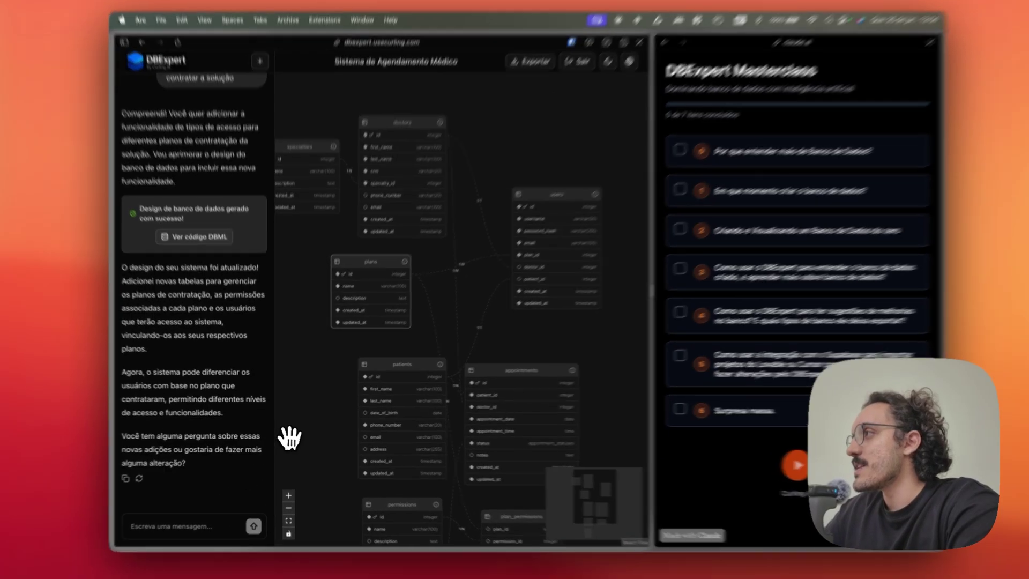
{"action": "left_click_drag", "start_coordinate": [289, 436], "coordinate": [351, 257]}
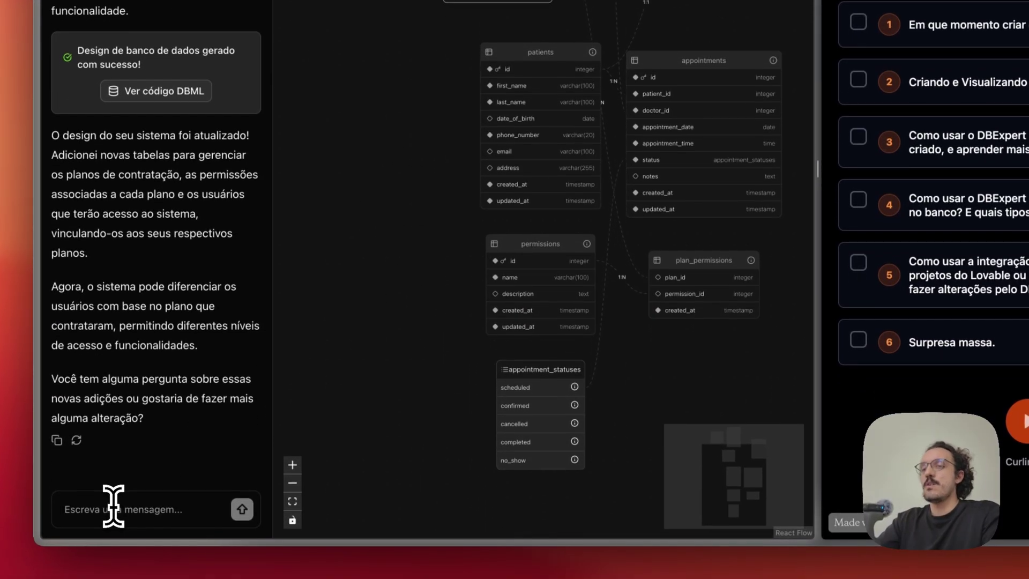
{"action": "left_click", "coordinate": [113, 553]}
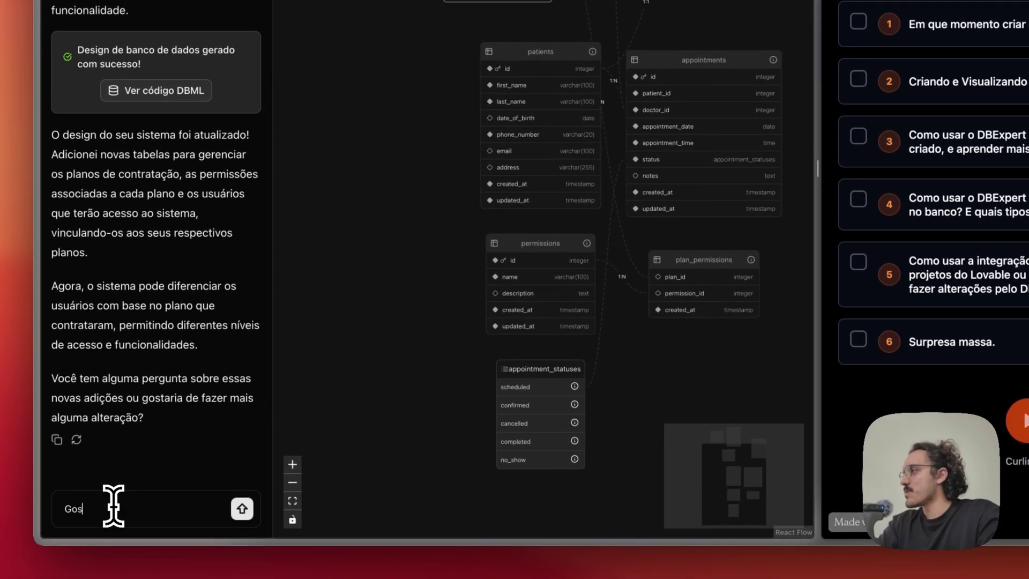
{"action": "type", "text": "Gostaria que tivesse tipos de"}
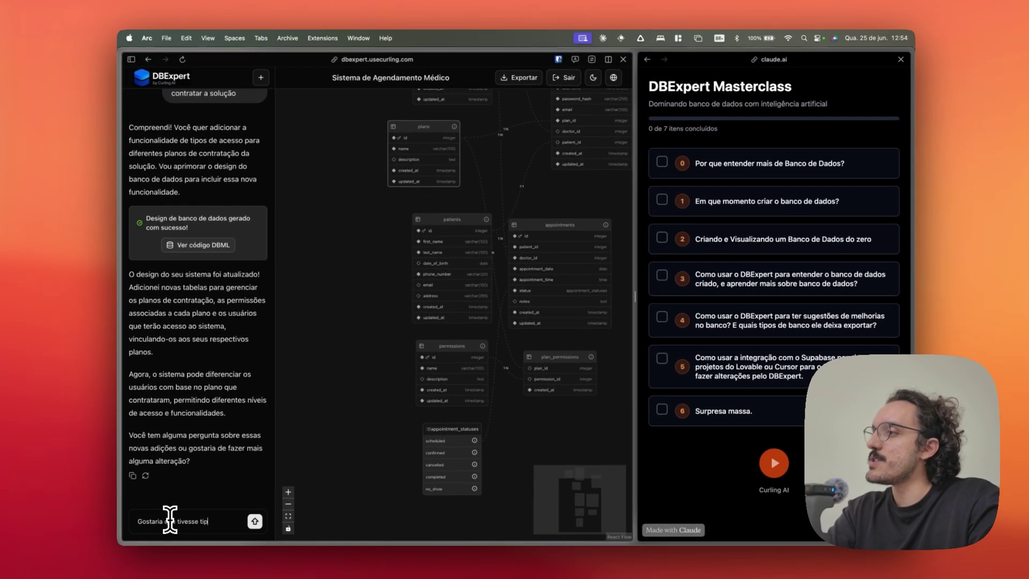
{"action": "type", "text": " acesso fixo: admin, usuário,"}
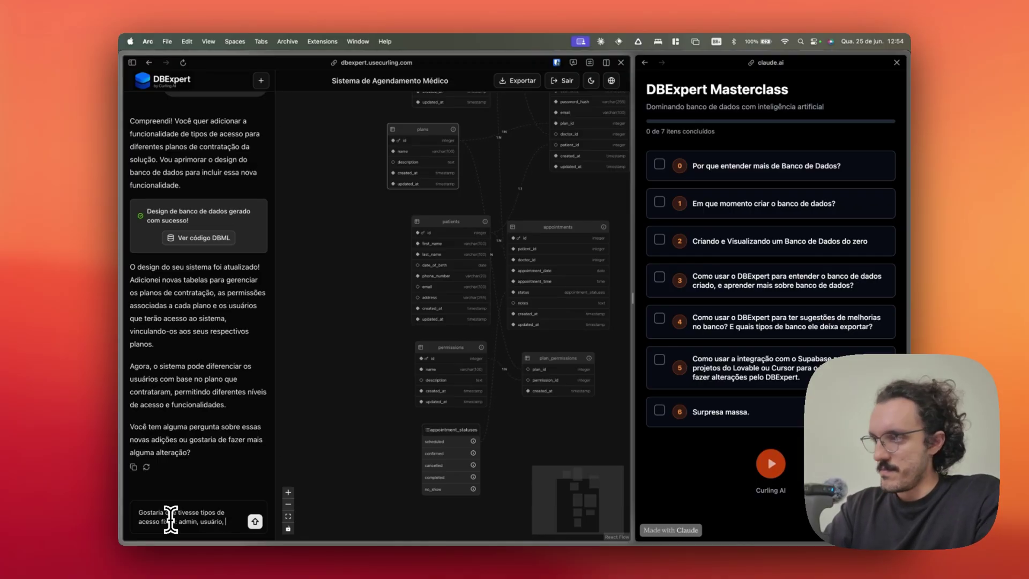
{"action": "type", "text": "xos: admin, usuário, médico e gerente"}
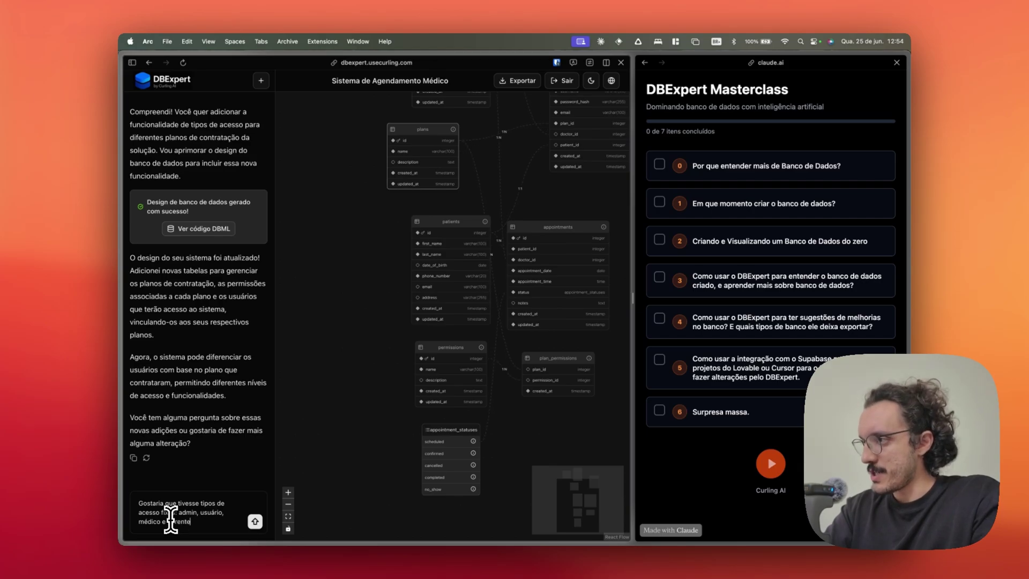
{"action": "key", "text": "Return"}
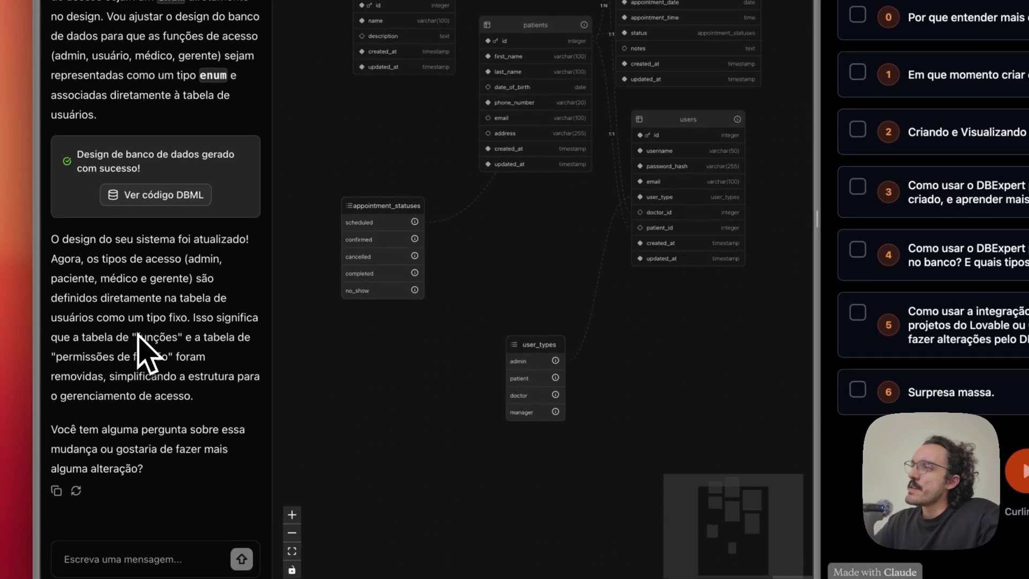
Step: Read the chat answers about using an enum instead of a roles table for the access types
{"action": "scroll", "coordinate": [141, 343], "scroll_direction": "up", "scroll_amount": 10}
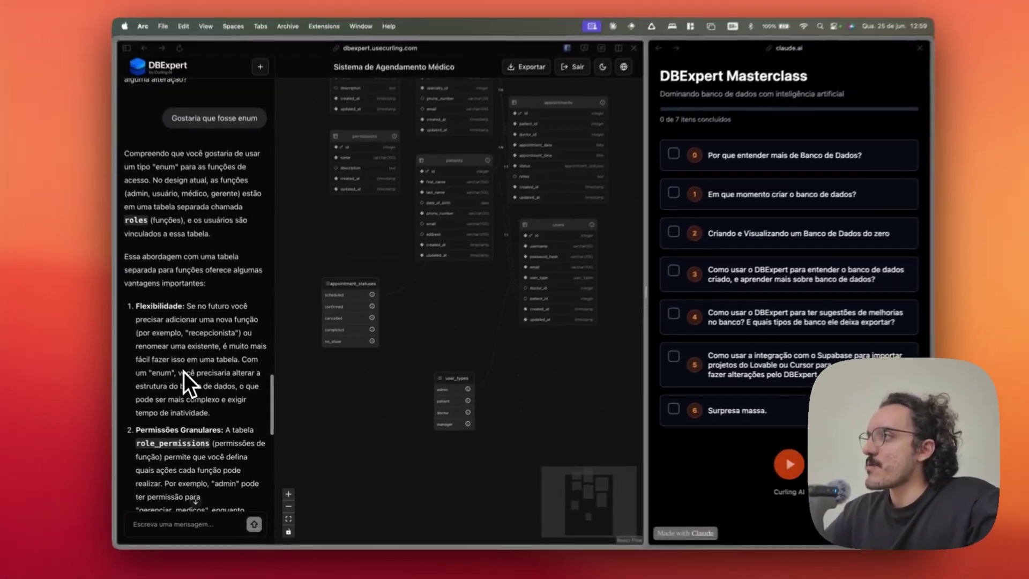
{"action": "scroll", "coordinate": [187, 373], "scroll_direction": "down", "scroll_amount": 3}
{"action": "scroll", "coordinate": [189, 366], "scroll_direction": "up", "scroll_amount": 2}
{"action": "scroll", "coordinate": [189, 366], "scroll_direction": "down", "scroll_amount": 5}
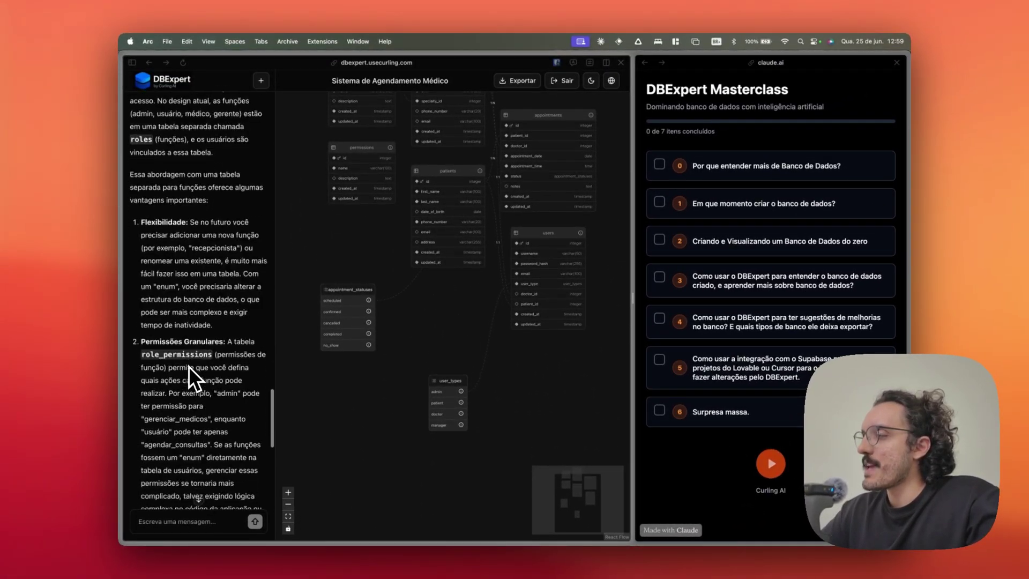
{"action": "scroll", "coordinate": [189, 366], "scroll_direction": "down", "scroll_amount": 15}
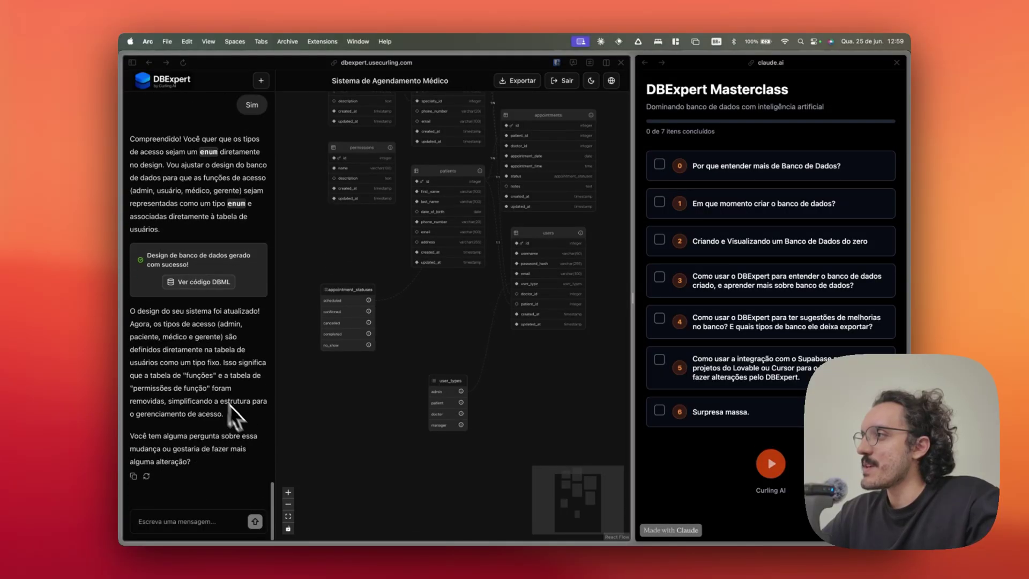
Step: Move the user_types enum slightly up in the diagram, closer to the users table it links to
{"action": "scroll", "coordinate": [451, 411], "scroll_direction": "up", "scroll_amount": 3}
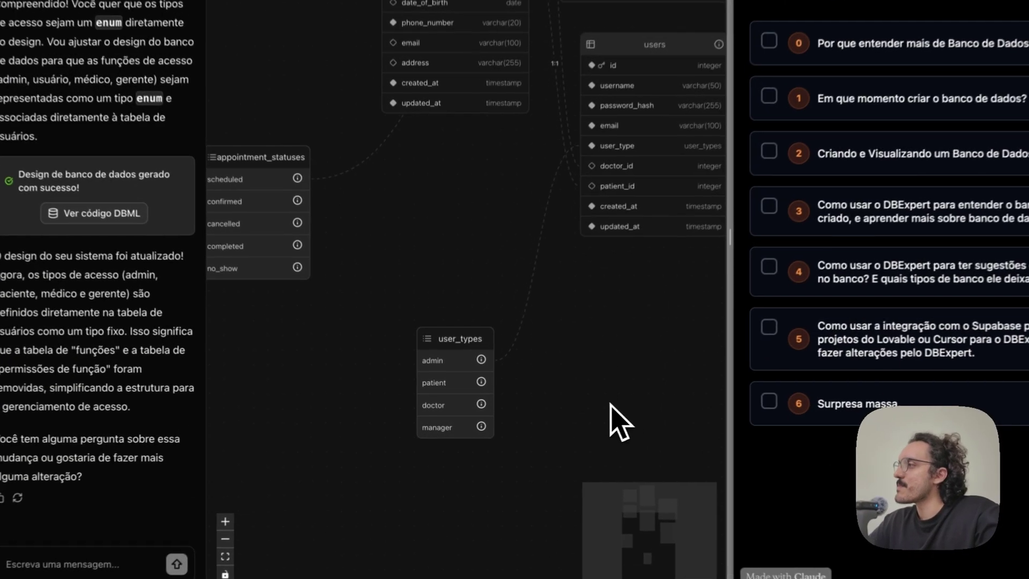
{"action": "left_click_drag", "start_coordinate": [461, 340], "coordinate": [464, 268]}
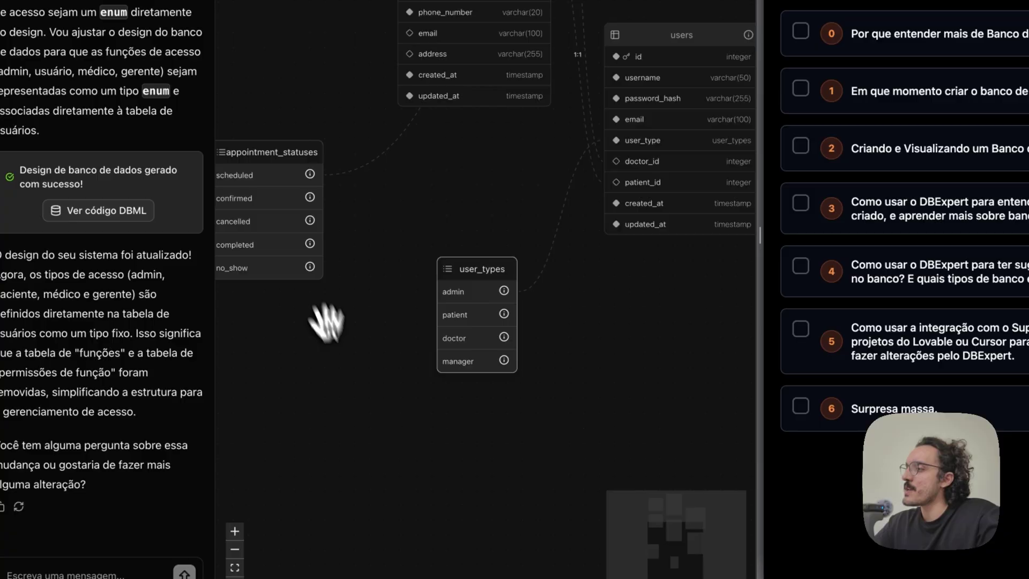
{"action": "left_click_drag", "start_coordinate": [375, 402], "coordinate": [455, 413]}
{"action": "scroll", "coordinate": [463, 410], "scroll_direction": "down", "scroll_amount": 2}
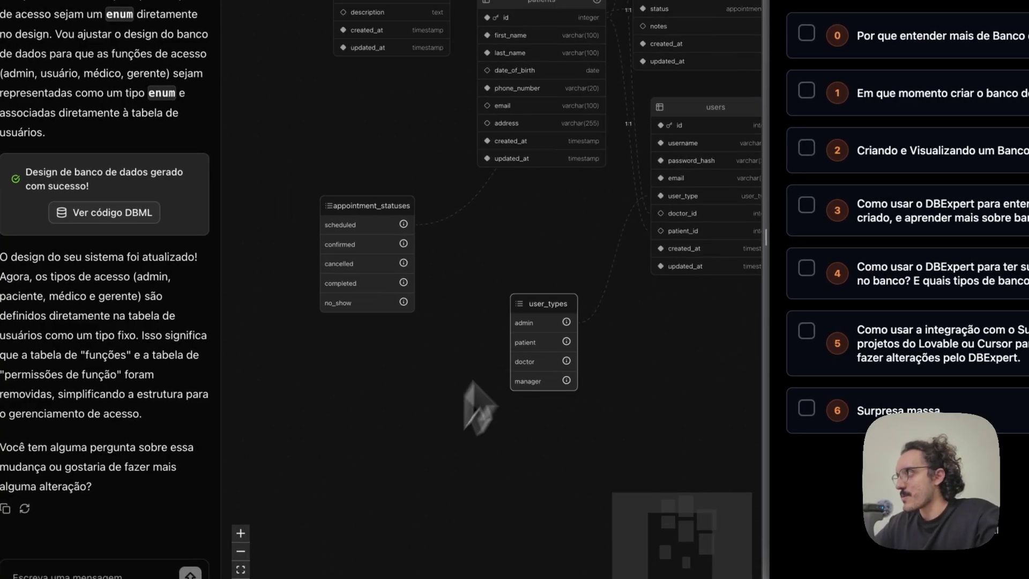
Step: Review the whole diagram, view the generated DBML code of the updated design, and close it
{"action": "scroll", "coordinate": [569, 230], "scroll_direction": "down", "scroll_amount": 2}
{"action": "left_click_drag", "start_coordinate": [569, 230], "coordinate": [485, 328]}
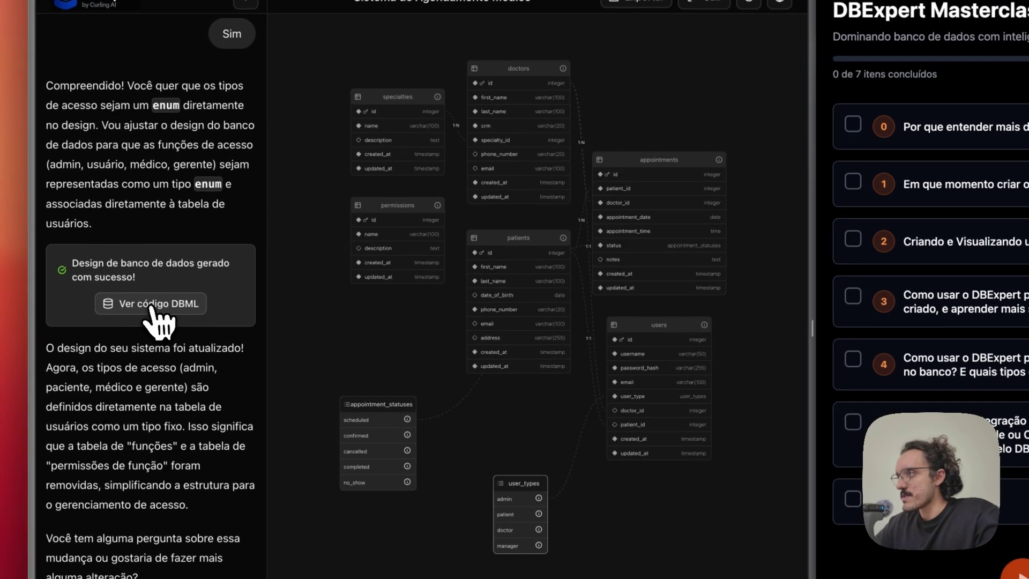
{"action": "left_click", "coordinate": [132, 236]}
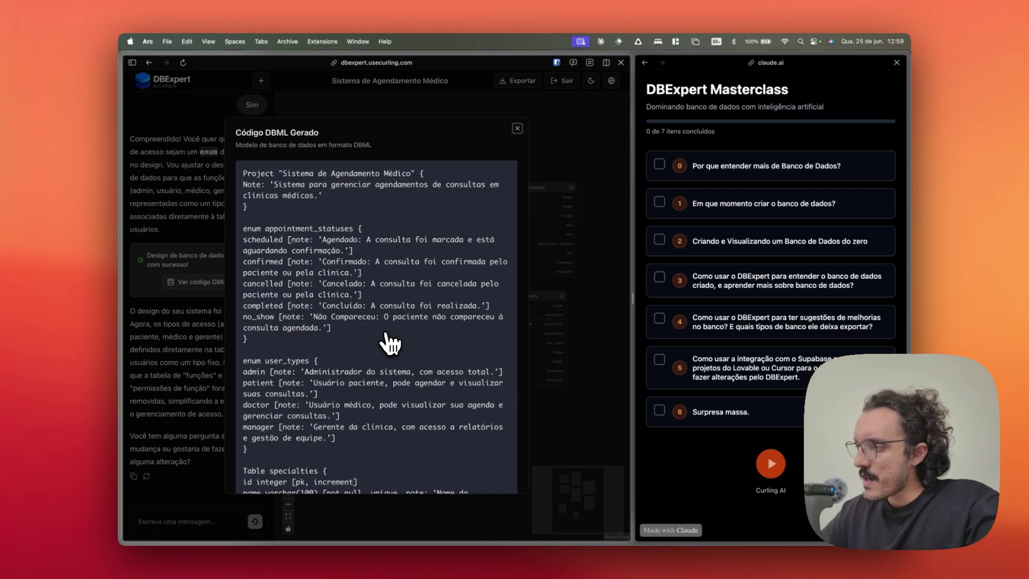
{"action": "left_click", "coordinate": [517, 128]}
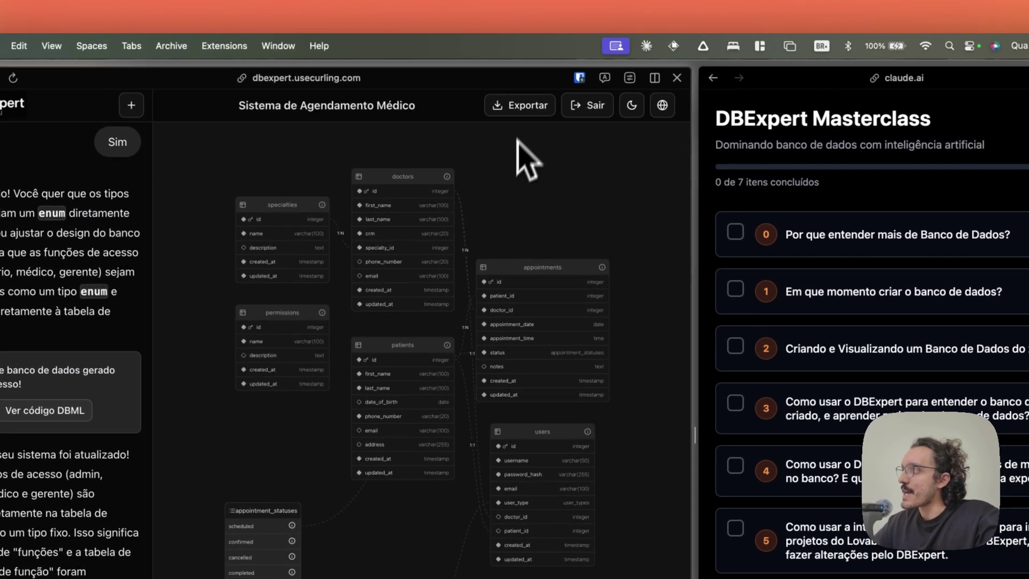
Step: Generate the PostgreSQL export of the project, read through the SQL script, and close it
{"action": "left_click", "coordinate": [520, 84]}
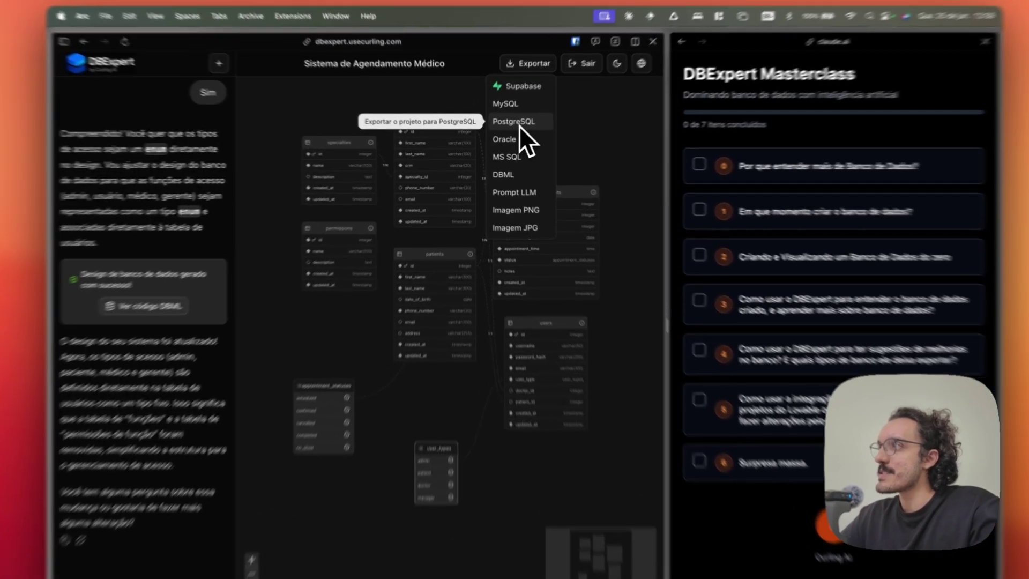
{"action": "left_click", "coordinate": [506, 129]}
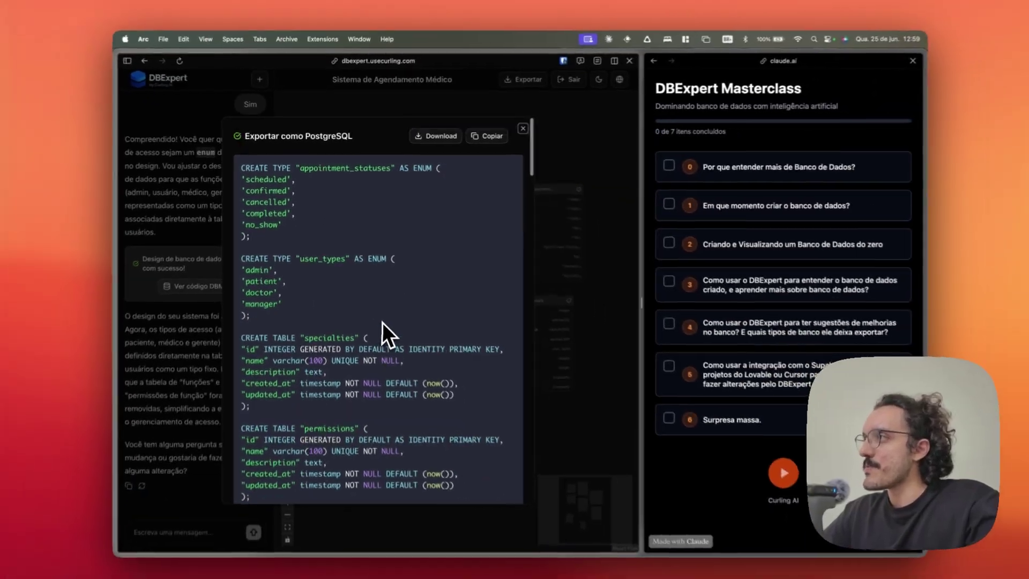
{"action": "scroll", "coordinate": [350, 252], "scroll_direction": "down", "scroll_amount": 15}
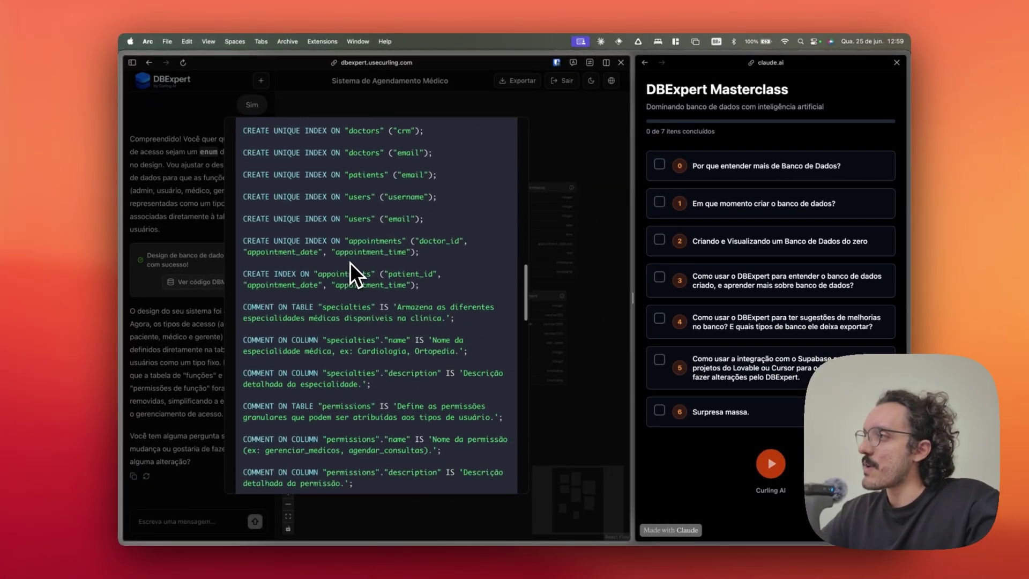
{"action": "scroll", "coordinate": [349, 262], "scroll_direction": "up", "scroll_amount": 15}
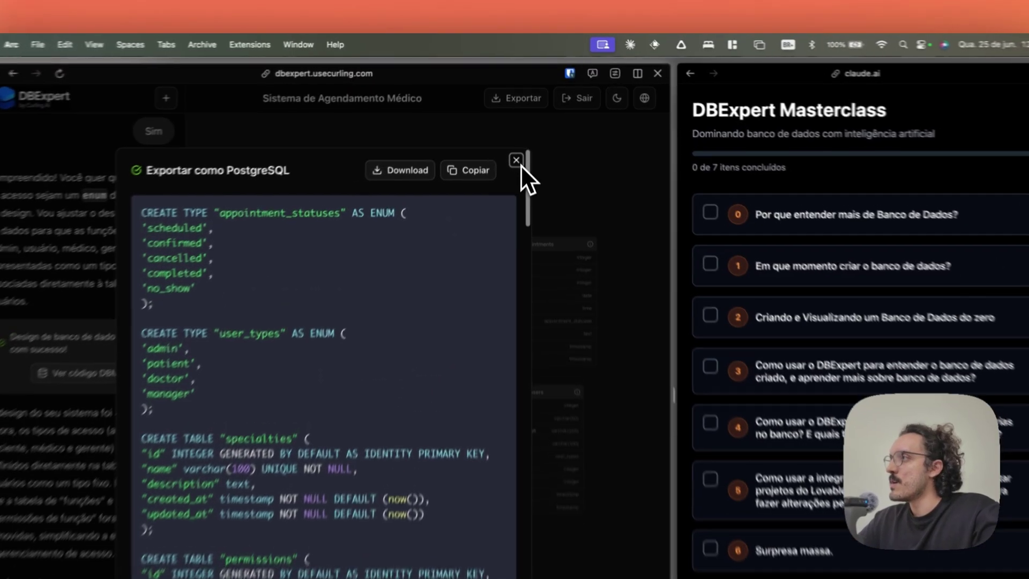
{"action": "left_click", "coordinate": [517, 129]}
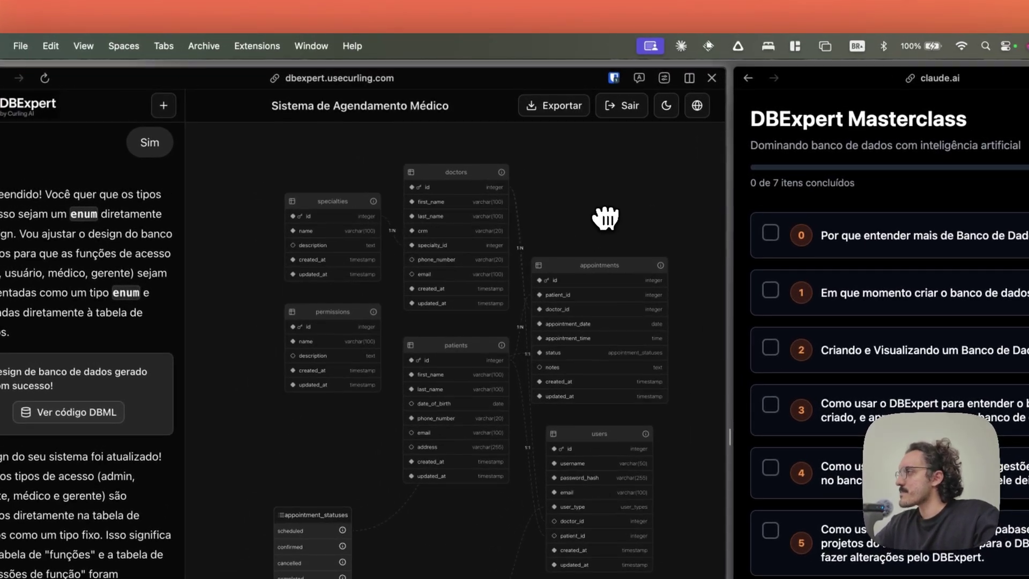
Step: Examine the available export formats, including the Supabase and Imagem PNG options, without exporting
{"action": "left_click", "coordinate": [560, 110]}
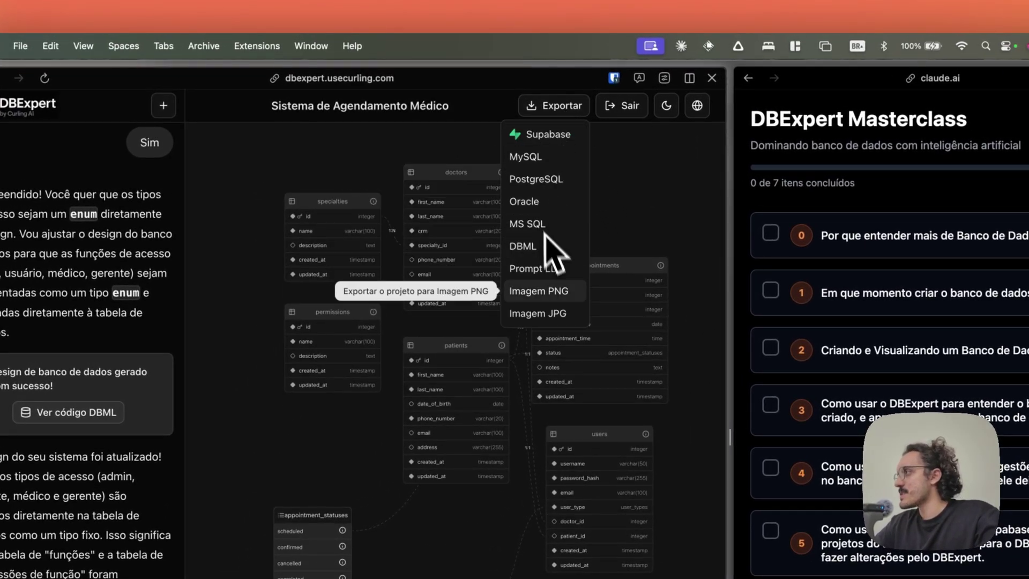
{"action": "left_click", "coordinate": [656, 212]}
{"action": "left_click", "coordinate": [573, 110]}
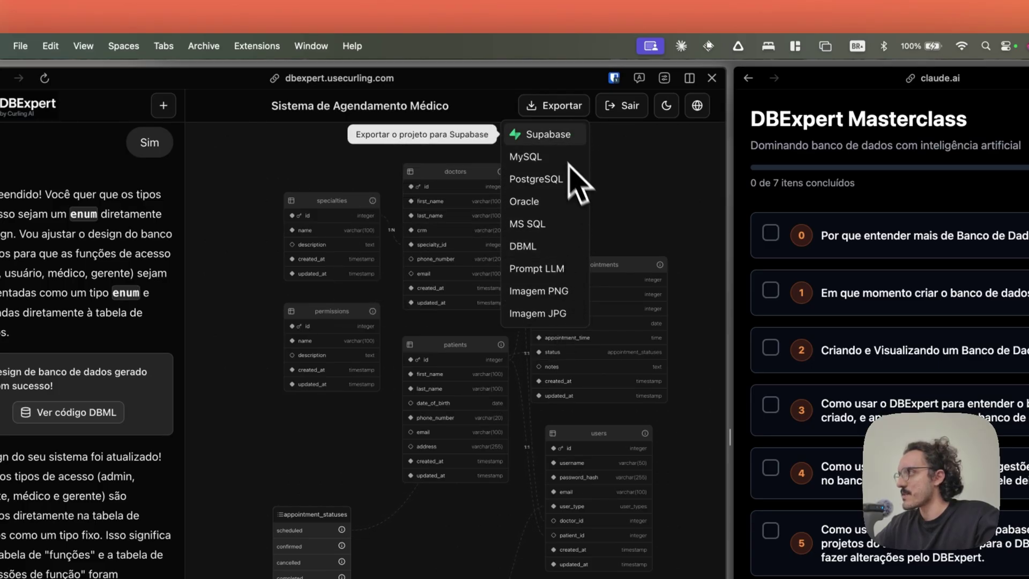
{"action": "left_click", "coordinate": [647, 182]}
{"action": "left_click", "coordinate": [549, 114]}
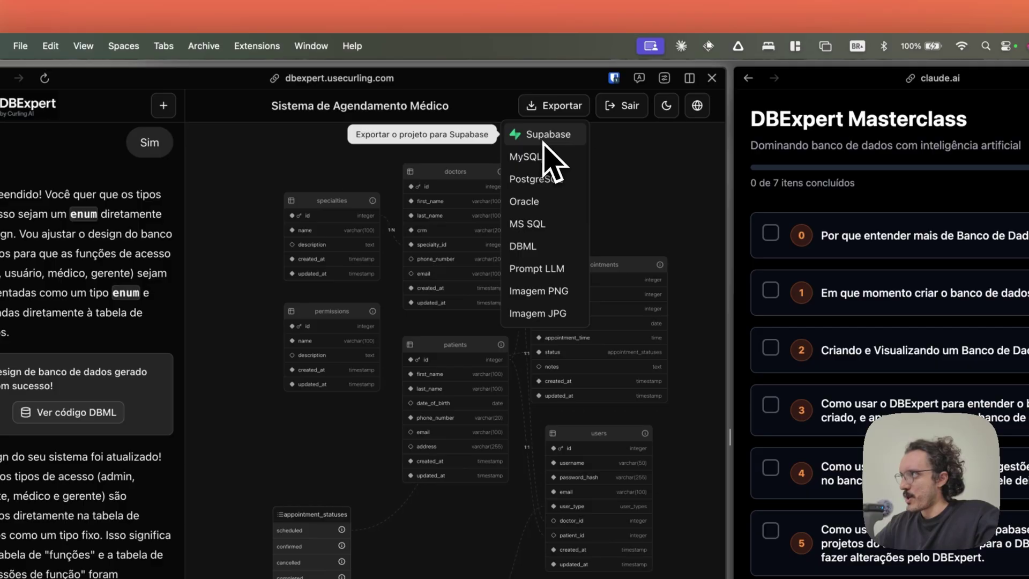
{"action": "left_click", "coordinate": [632, 195]}
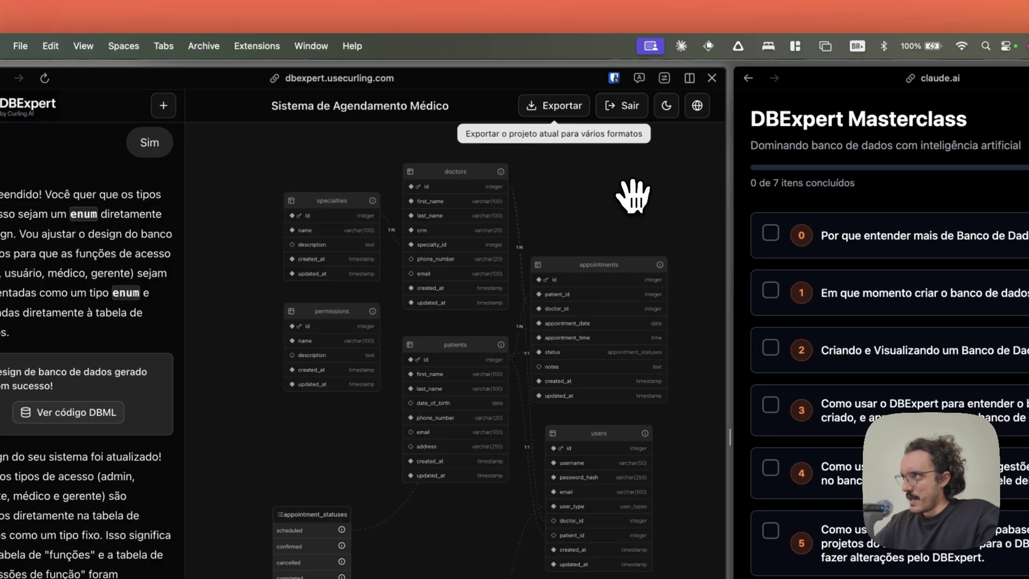
Step: Return to the DBExpert home page and browse the Meus Projetos list
{"action": "left_click_drag", "start_coordinate": [632, 195], "coordinate": [598, 217]}
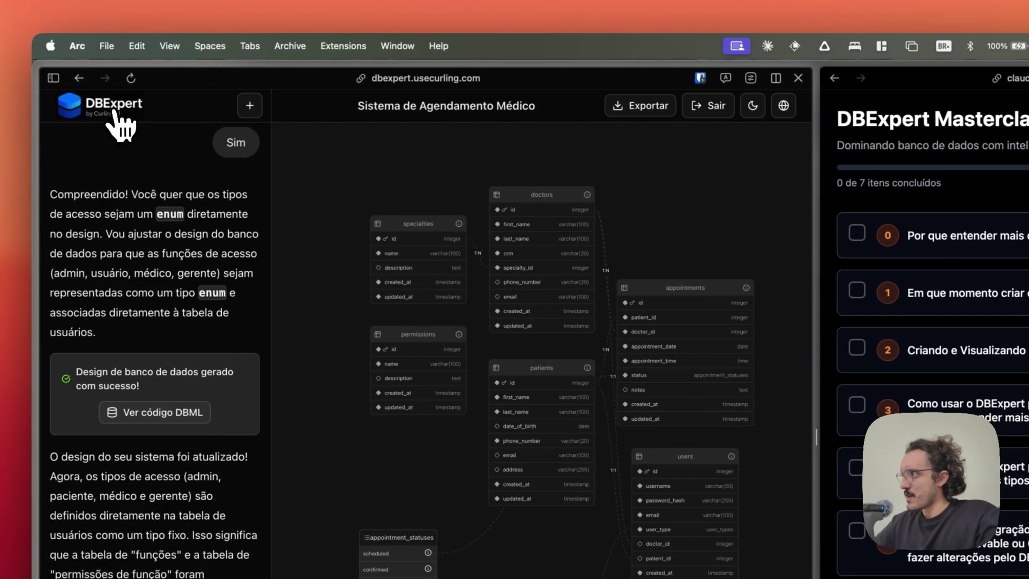
{"action": "left_click", "coordinate": [28, 105]}
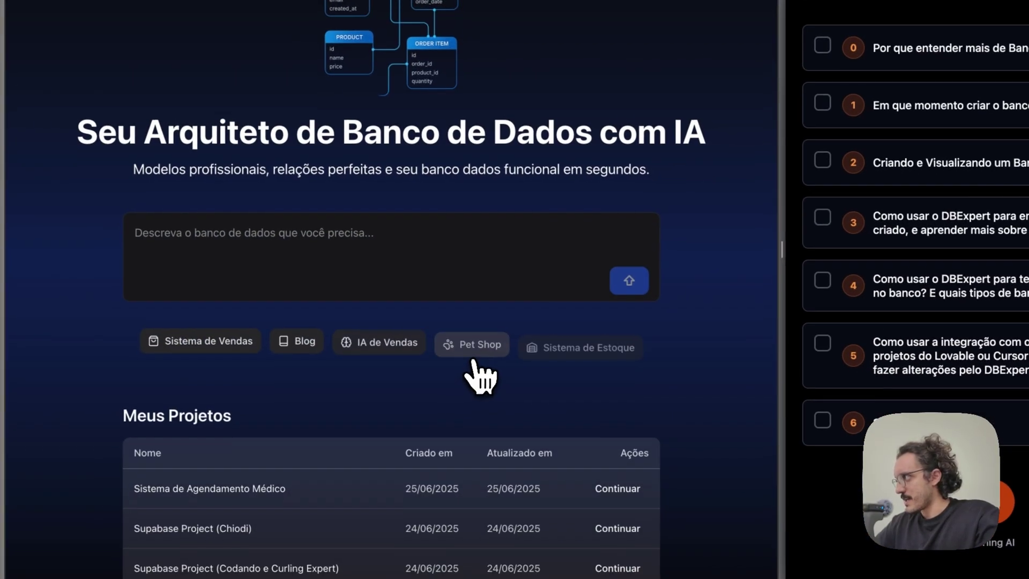
{"action": "scroll", "coordinate": [474, 360], "scroll_direction": "down", "scroll_amount": 2}
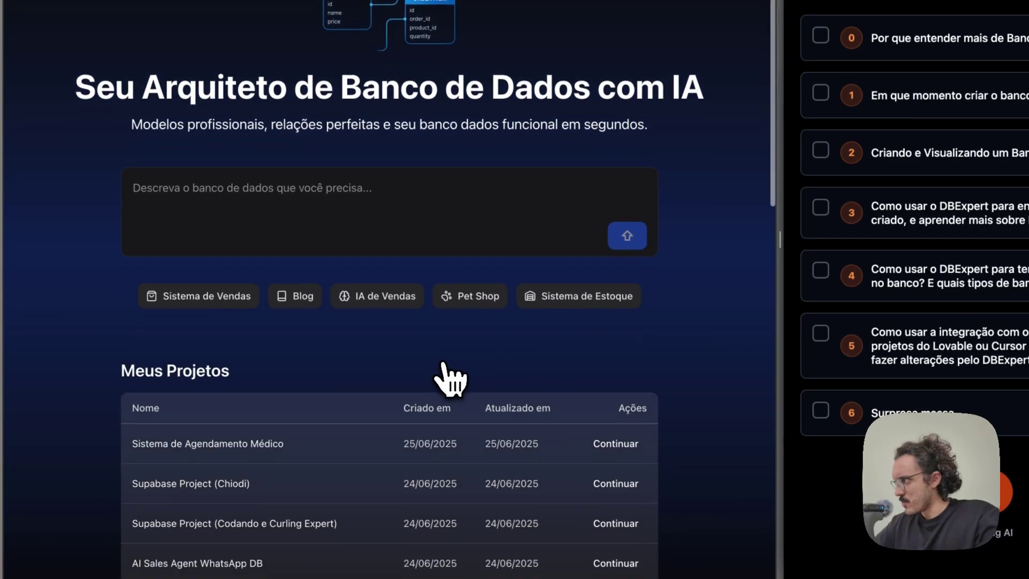
{"action": "scroll", "coordinate": [468, 469], "scroll_direction": "down", "scroll_amount": 5}
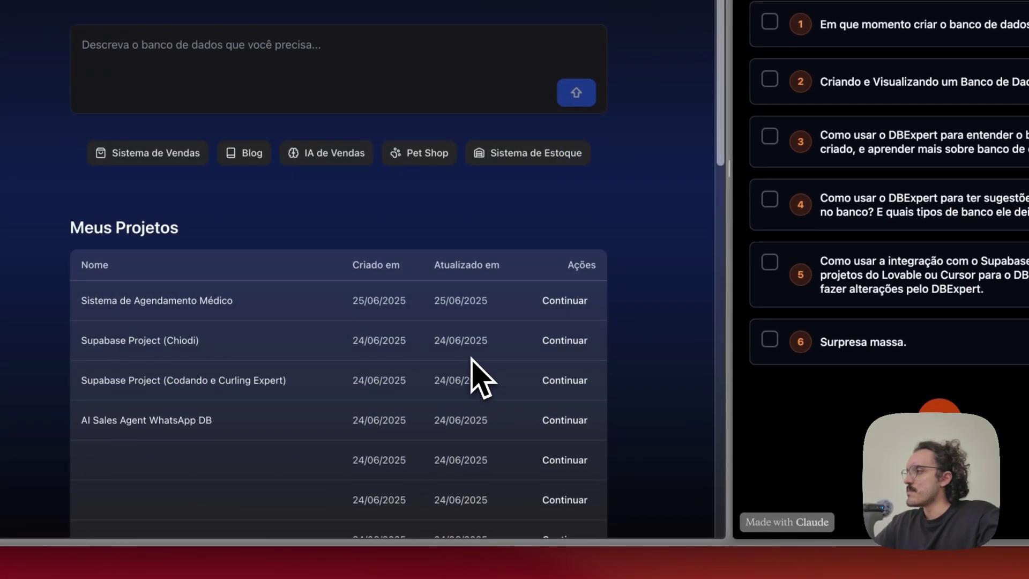
Step: Look through the saved projects and open the Supabase connection's list of projects available for import
{"action": "scroll", "coordinate": [494, 350], "scroll_direction": "down", "scroll_amount": 5}
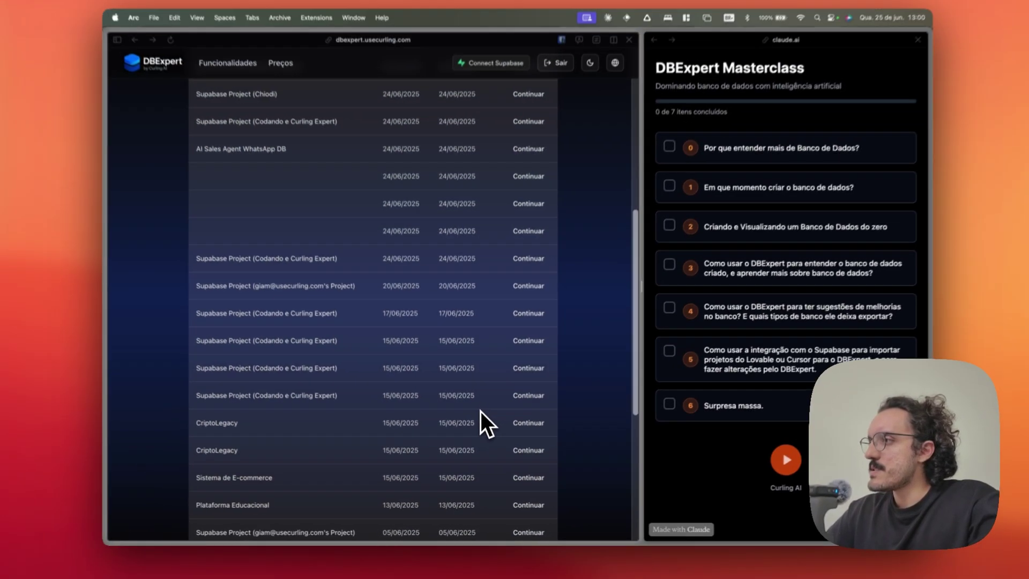
{"action": "scroll", "coordinate": [494, 351], "scroll_direction": "up", "scroll_amount": 10}
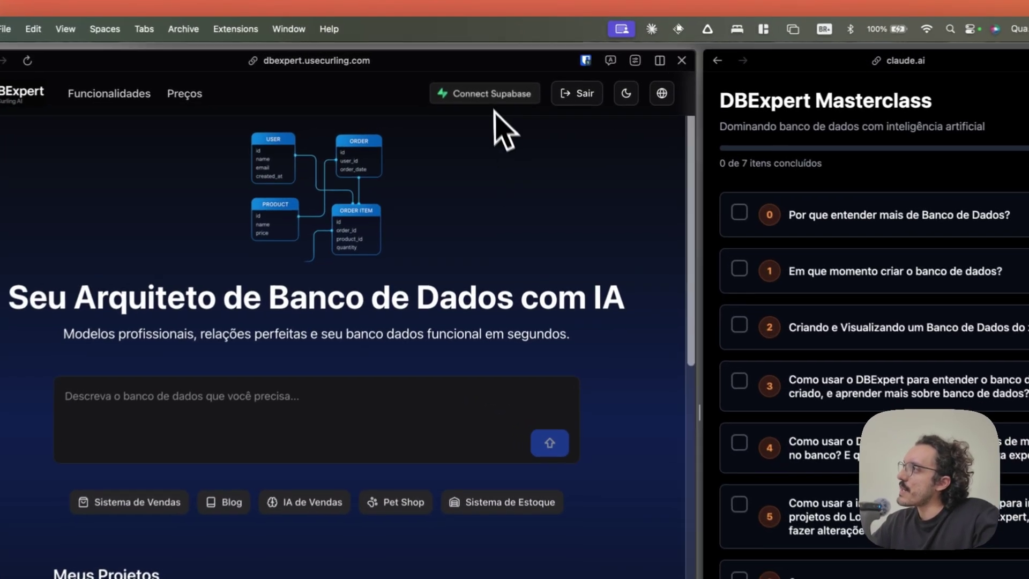
{"action": "left_click", "coordinate": [490, 85]}
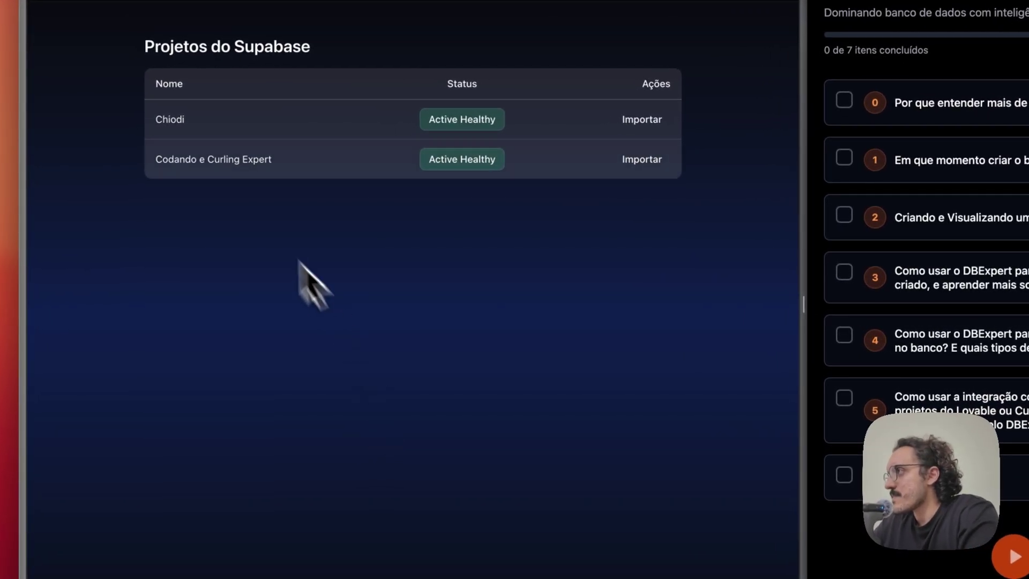
{"action": "left_click_drag", "start_coordinate": [163, 161], "coordinate": [278, 168]}
{"action": "left_click", "coordinate": [260, 244]}
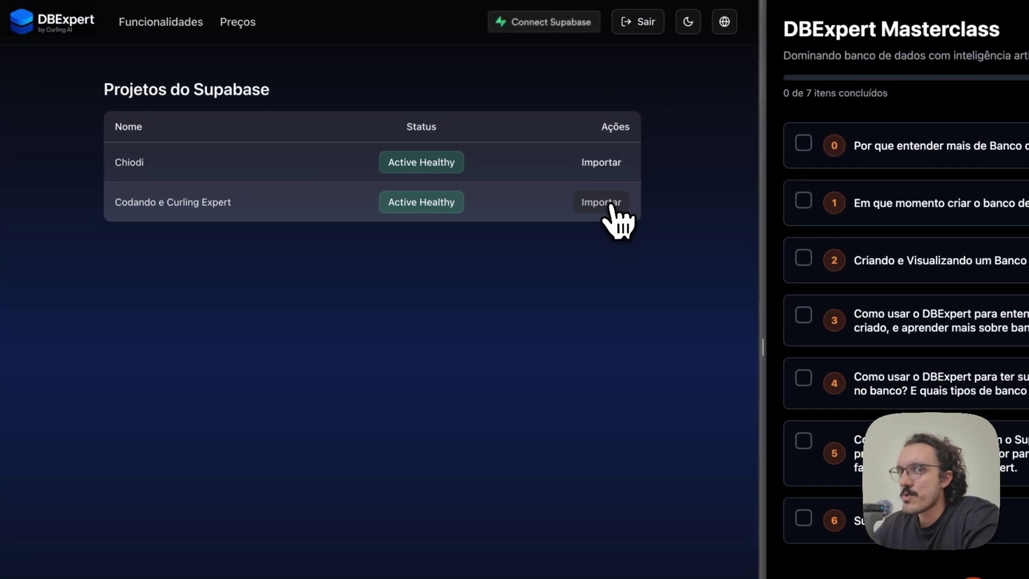
Step: Import the public schema of the Supabase project Codando e Curling Expert
{"action": "left_click", "coordinate": [608, 209]}
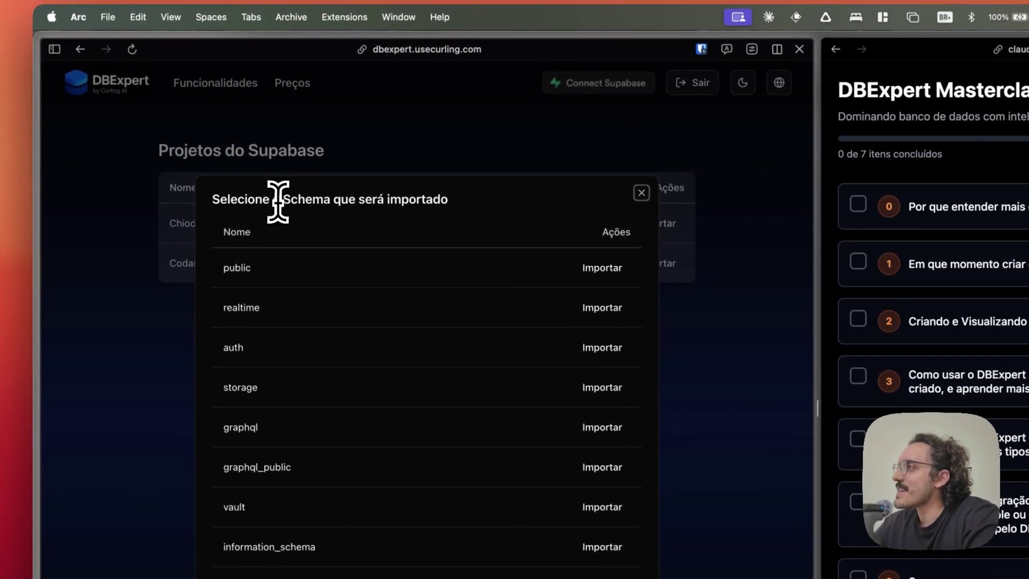
{"action": "left_click_drag", "start_coordinate": [278, 202], "coordinate": [324, 200]}
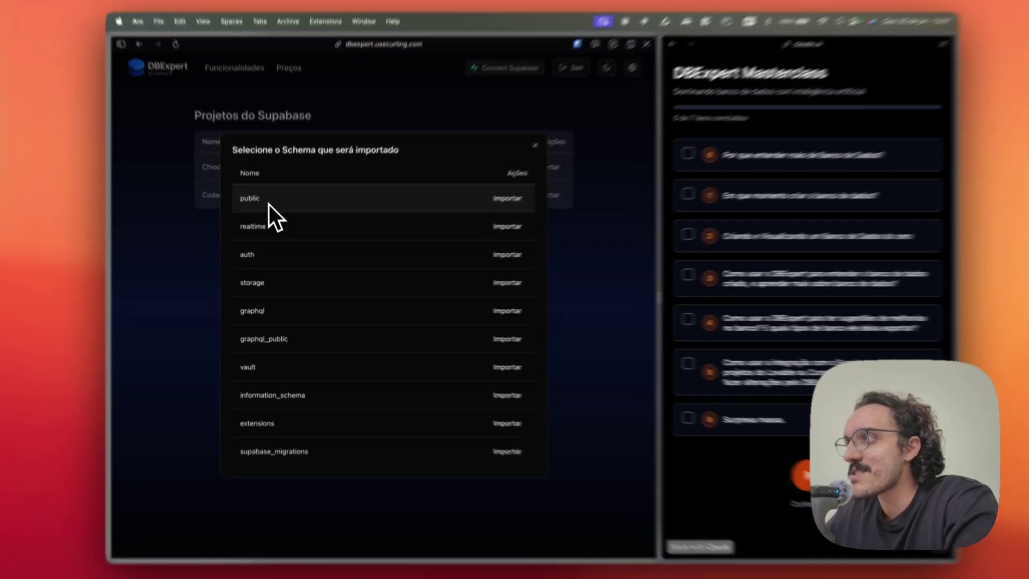
{"action": "double_click", "coordinate": [242, 207]}
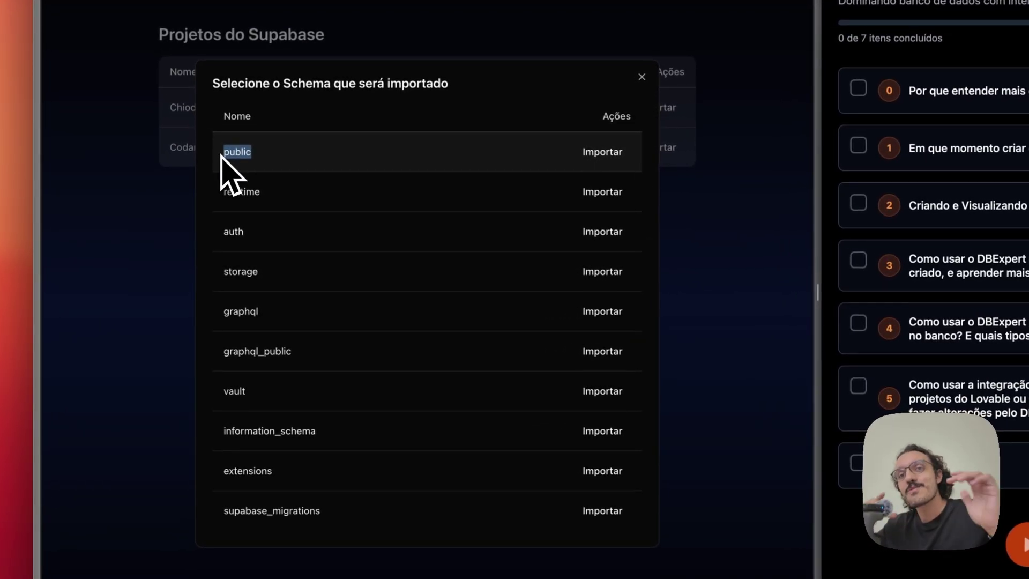
{"action": "left_click", "coordinate": [249, 152]}
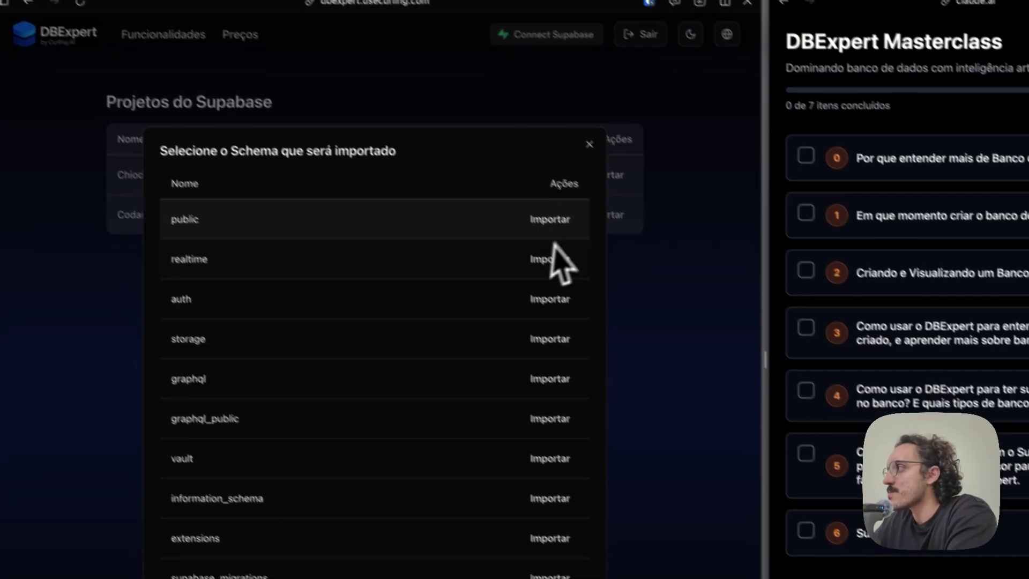
{"action": "left_click", "coordinate": [576, 241]}
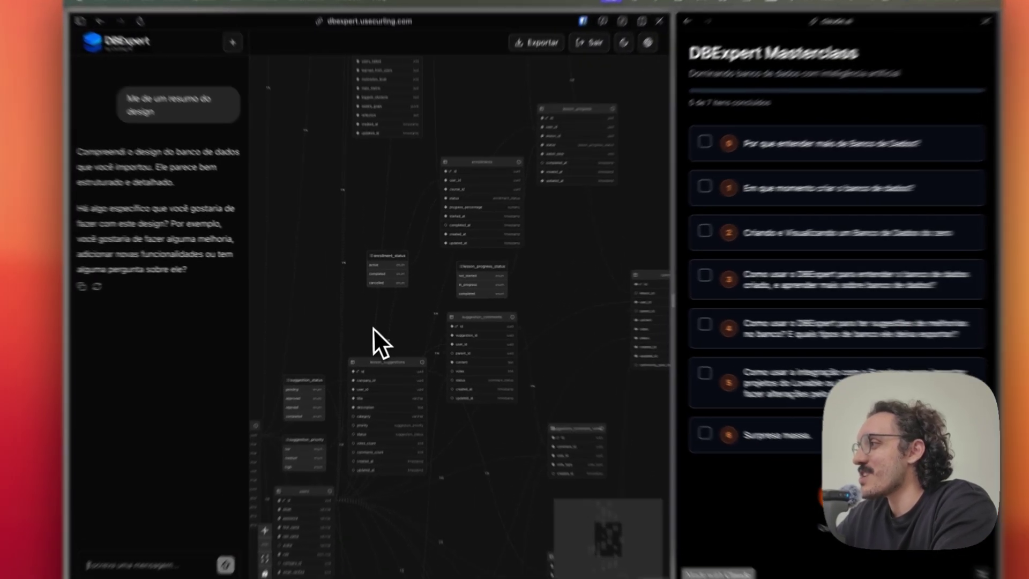
Step: Examine the imported diagram from the users and lesson suggestion tables up to the courses, lessons, certificates and categories tables
{"action": "left_click_drag", "start_coordinate": [389, 325], "coordinate": [442, 223]}
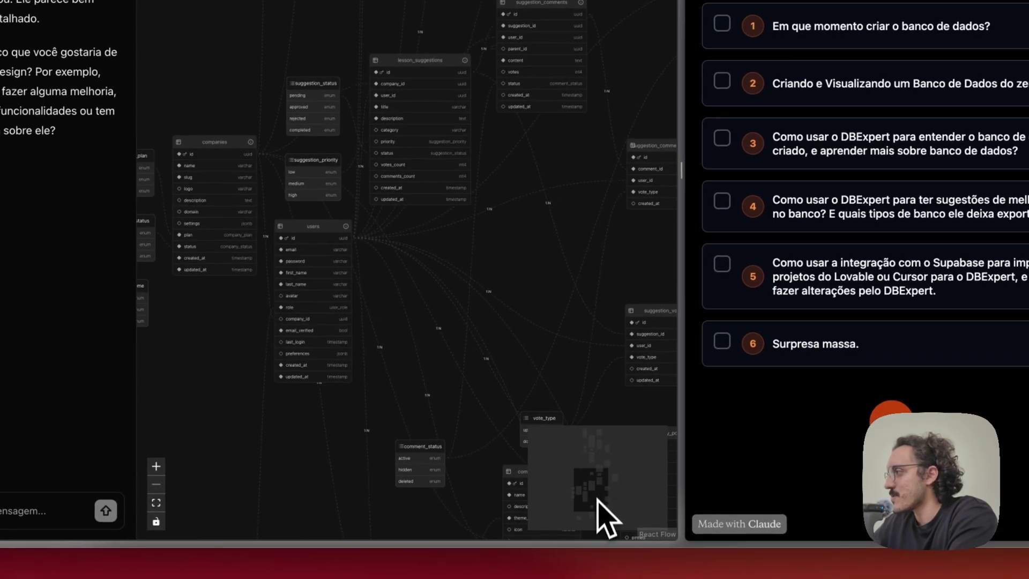
{"action": "scroll", "coordinate": [544, 312], "scroll_direction": "down", "scroll_amount": 3}
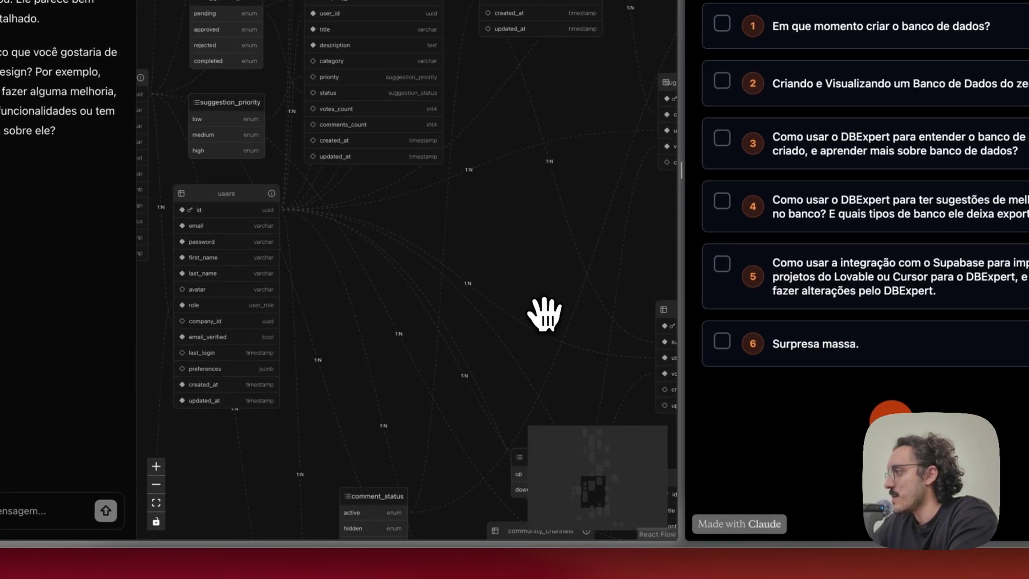
{"action": "left_click_drag", "start_coordinate": [545, 313], "coordinate": [569, 540]}
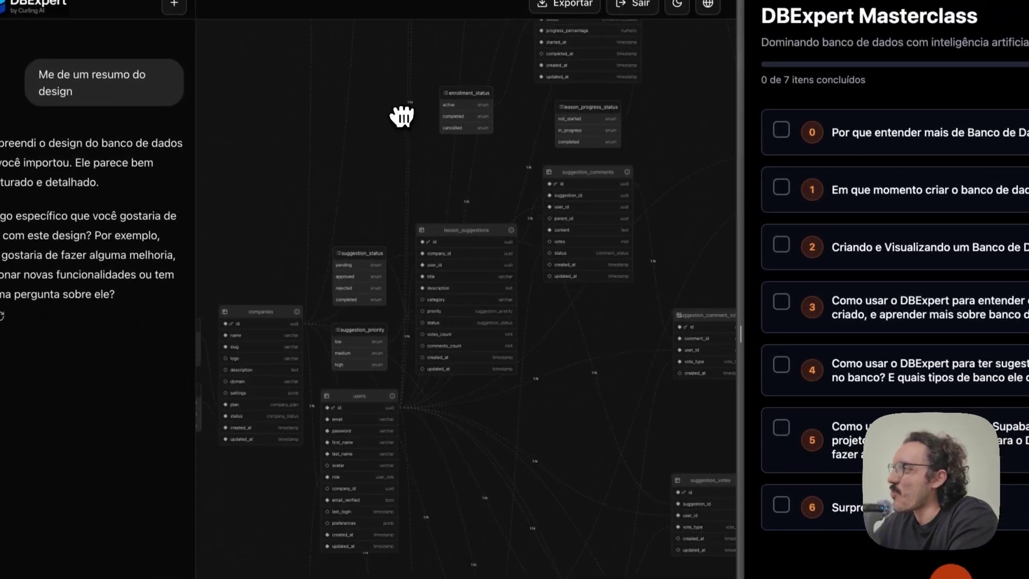
{"action": "left_click_drag", "start_coordinate": [402, 115], "coordinate": [368, 375]}
{"action": "left_click_drag", "start_coordinate": [388, 231], "coordinate": [343, 455]}
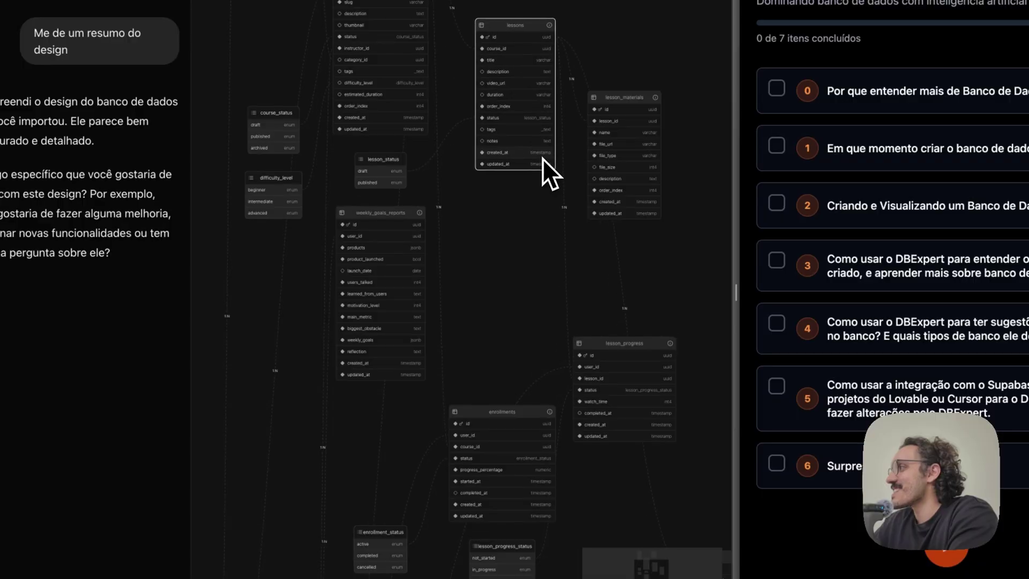
{"action": "left_click_drag", "start_coordinate": [491, 252], "coordinate": [477, 302]}
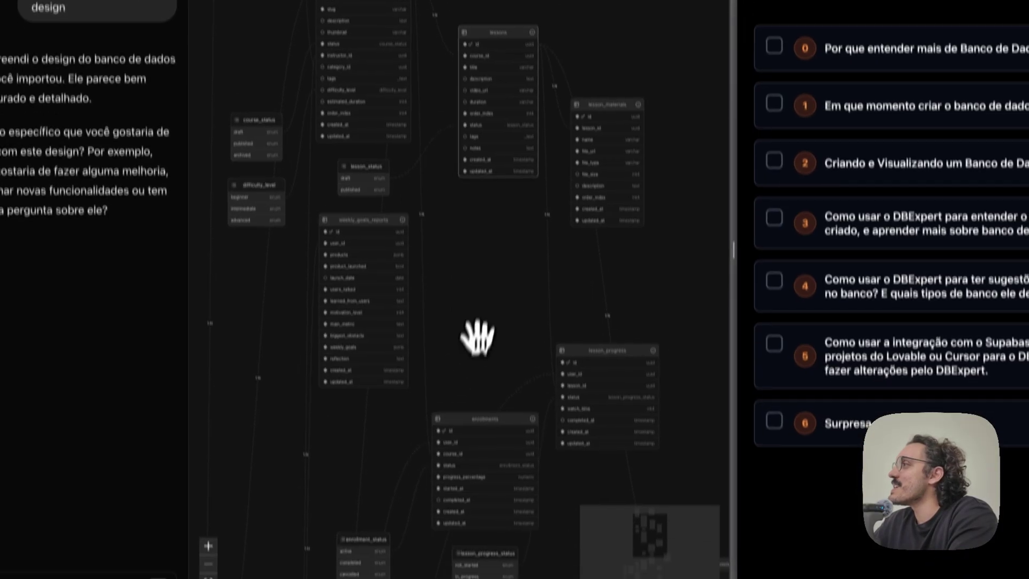
{"action": "left_click_drag", "start_coordinate": [482, 346], "coordinate": [524, 500]}
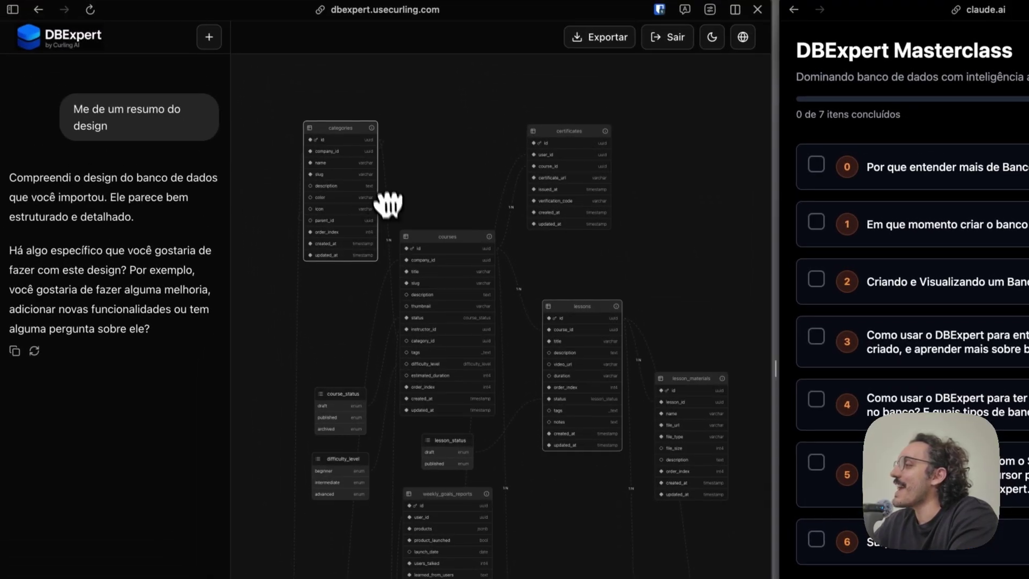
{"action": "left_click_drag", "start_coordinate": [321, 300], "coordinate": [381, 181]}
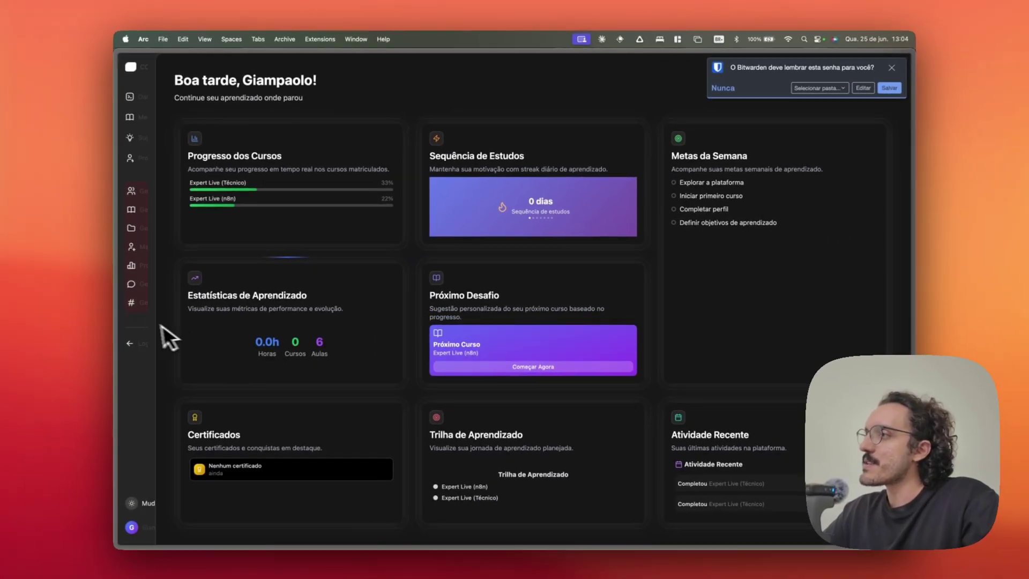
Step: In the Codando Expert platform, view the Meus Cursos page and open Sugestões de Aulas
{"action": "mouse_move", "coordinate": [98, 327]}
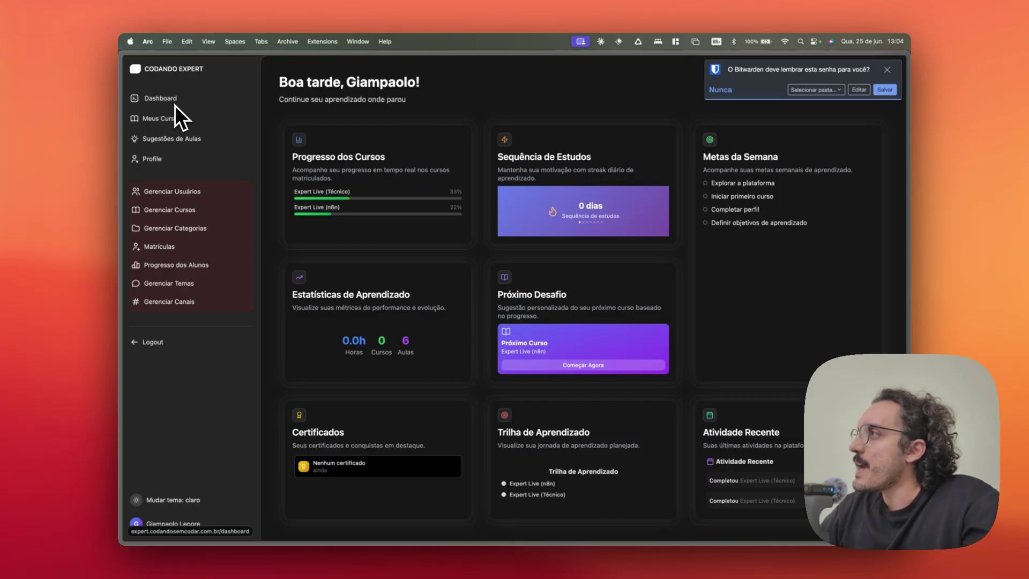
{"action": "key", "text": "super+b"}
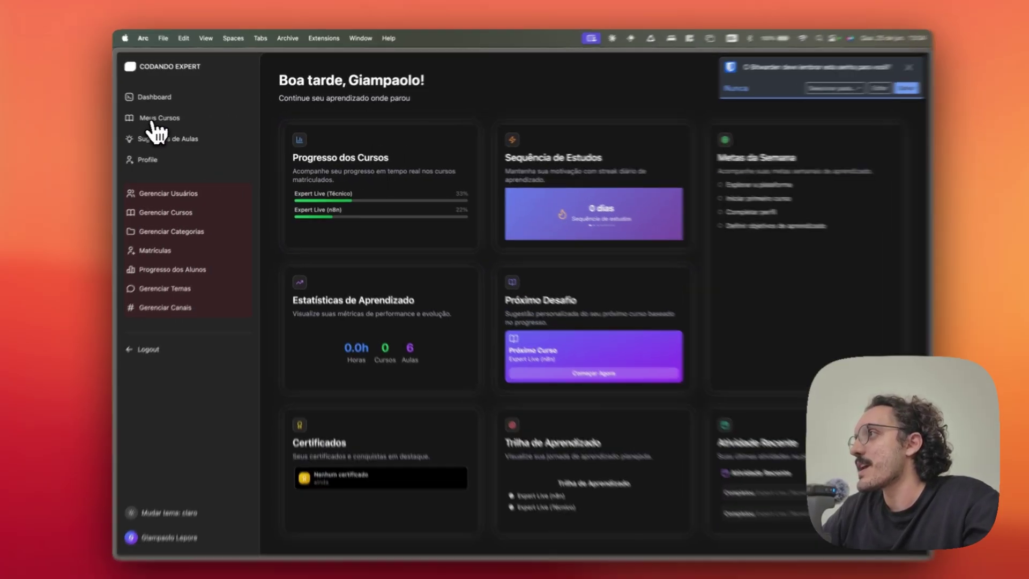
{"action": "left_click", "coordinate": [124, 120]}
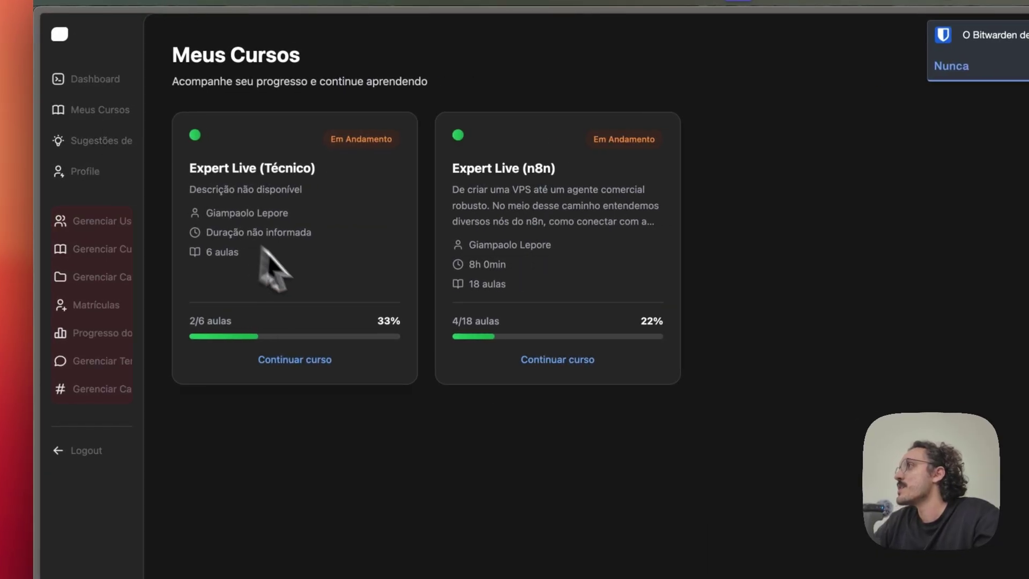
{"action": "left_click", "coordinate": [102, 145]}
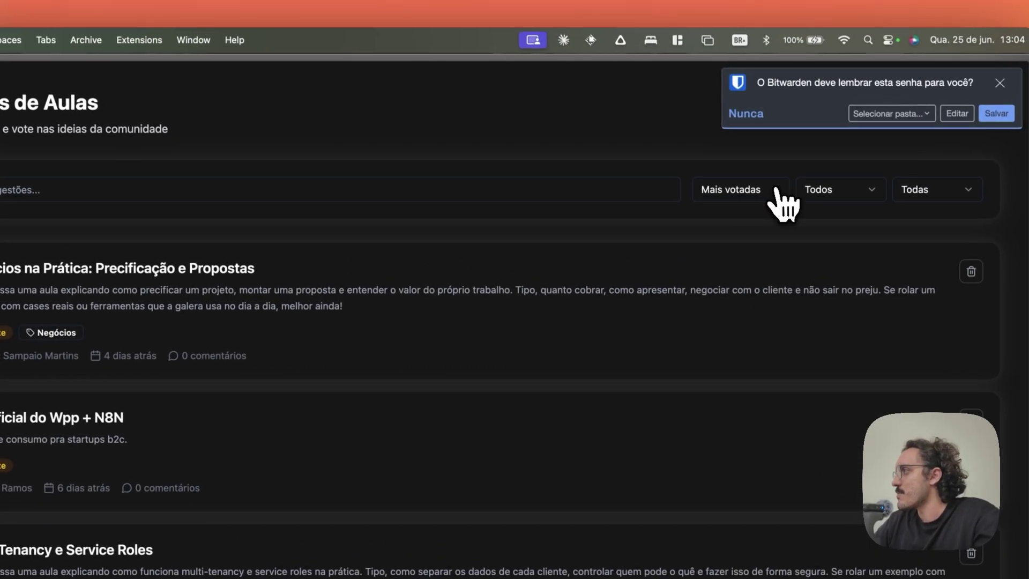
Step: Try the Mais antigas order on the lesson suggestions and set their sorting back to Mais votadas
{"action": "left_click", "coordinate": [777, 187]}
{"action": "left_click", "coordinate": [766, 262]}
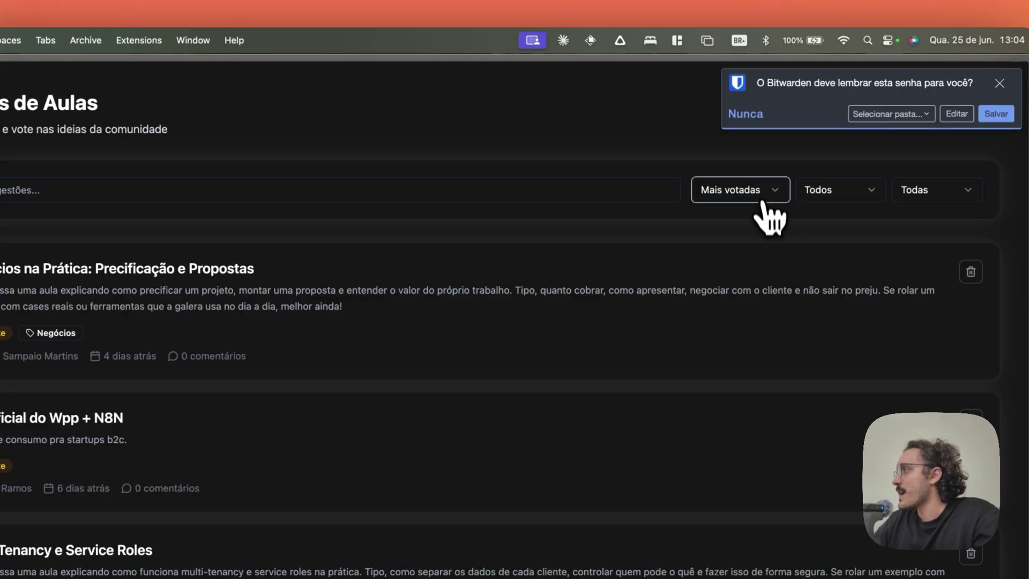
{"action": "left_click", "coordinate": [766, 206]}
{"action": "left_click", "coordinate": [757, 246]}
{"action": "left_click", "coordinate": [755, 194]}
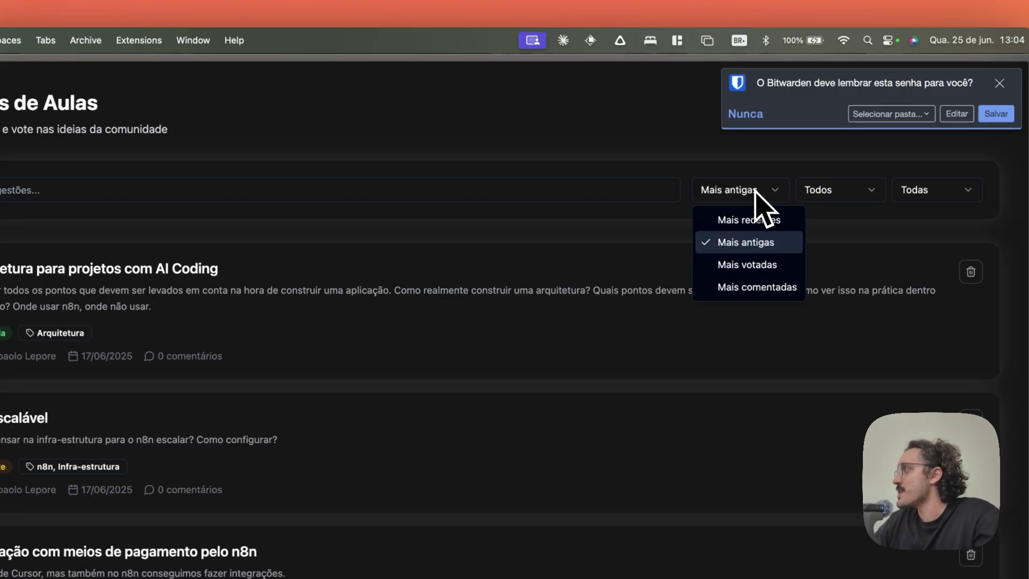
{"action": "left_click", "coordinate": [758, 264]}
Step: Look through the lesson suggestions with their votes, statuses and category tags
{"action": "scroll", "coordinate": [268, 322], "scroll_direction": "down", "scroll_amount": 5}
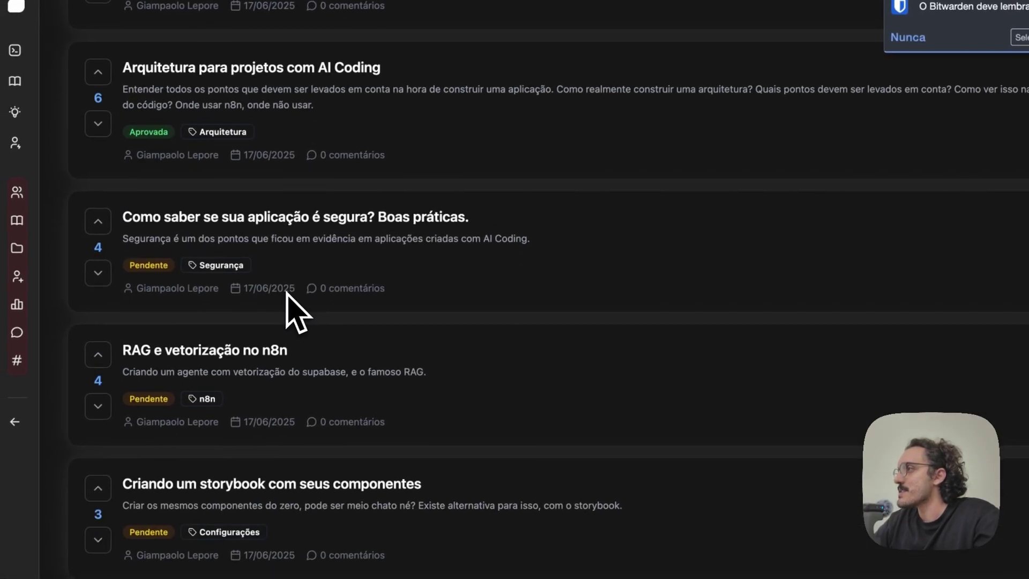
{"action": "scroll", "coordinate": [294, 298], "scroll_direction": "up", "scroll_amount": 4}
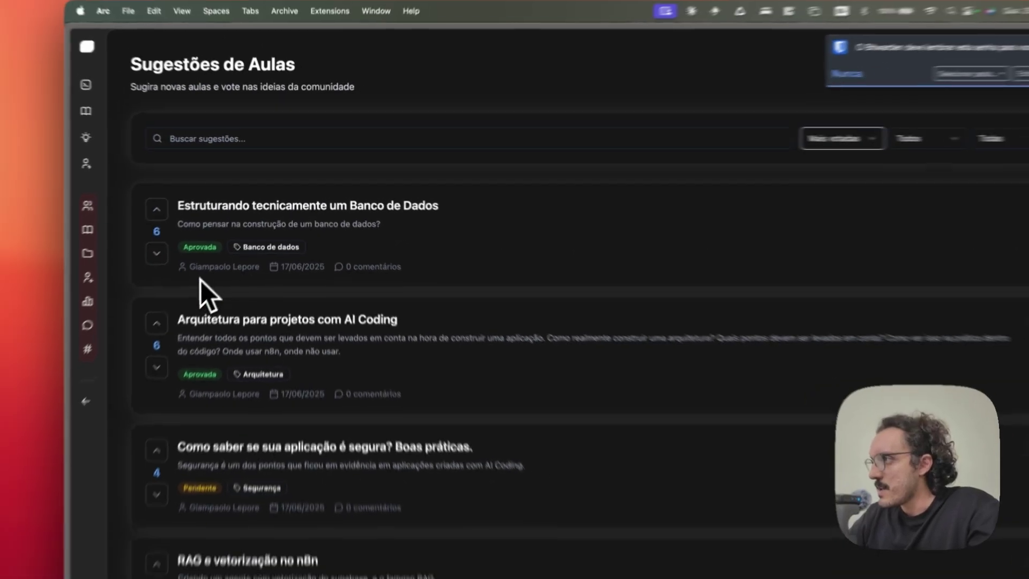
{"action": "scroll", "coordinate": [225, 279], "scroll_direction": "down", "scroll_amount": 8}
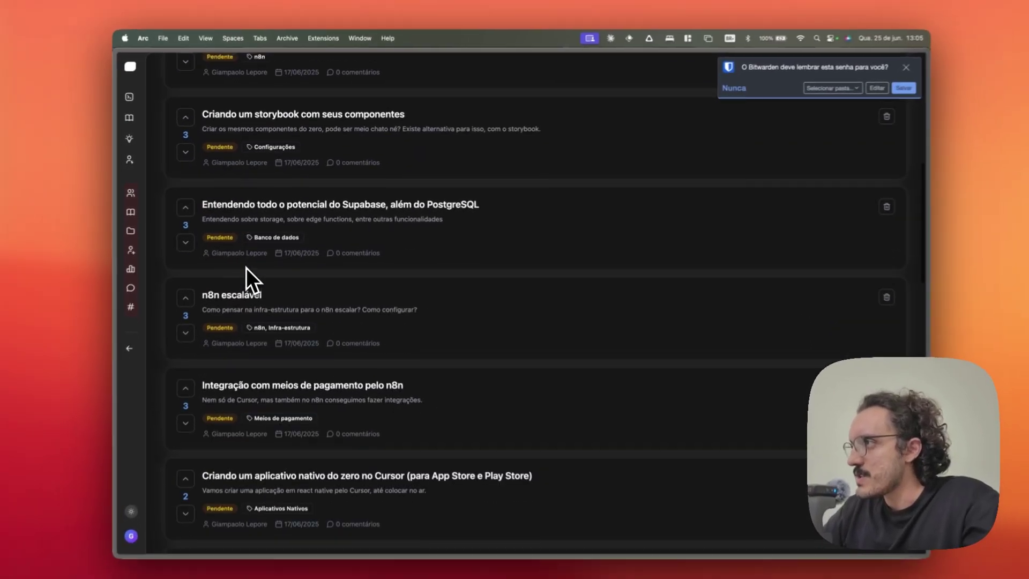
{"action": "scroll", "coordinate": [246, 268], "scroll_direction": "up", "scroll_amount": 5}
Step: View the Gerenciar Cursos page, return to the Dashboard and dismiss the password-saving prompt
{"action": "mouse_move", "coordinate": [137, 156]}
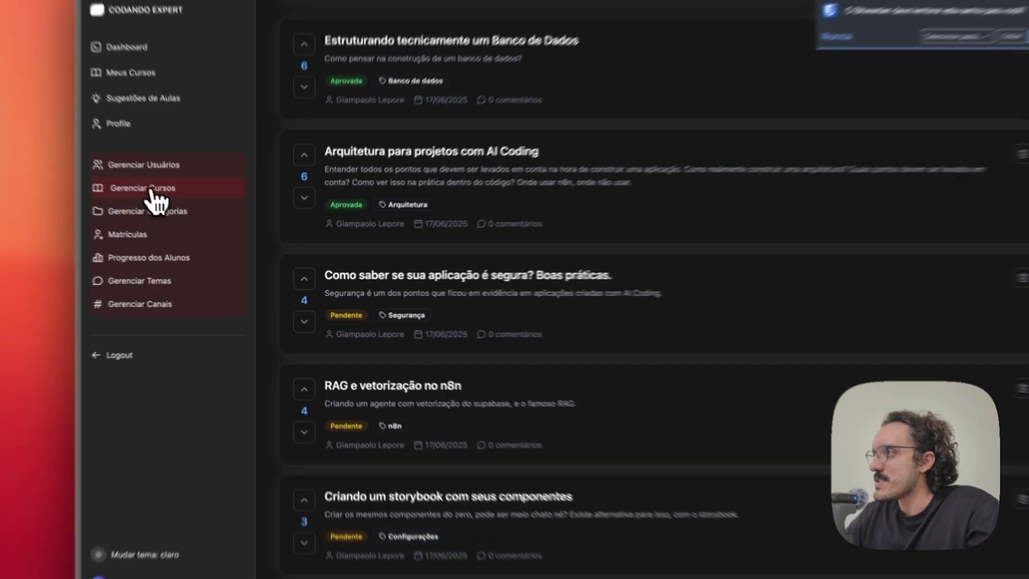
{"action": "left_click", "coordinate": [176, 210]}
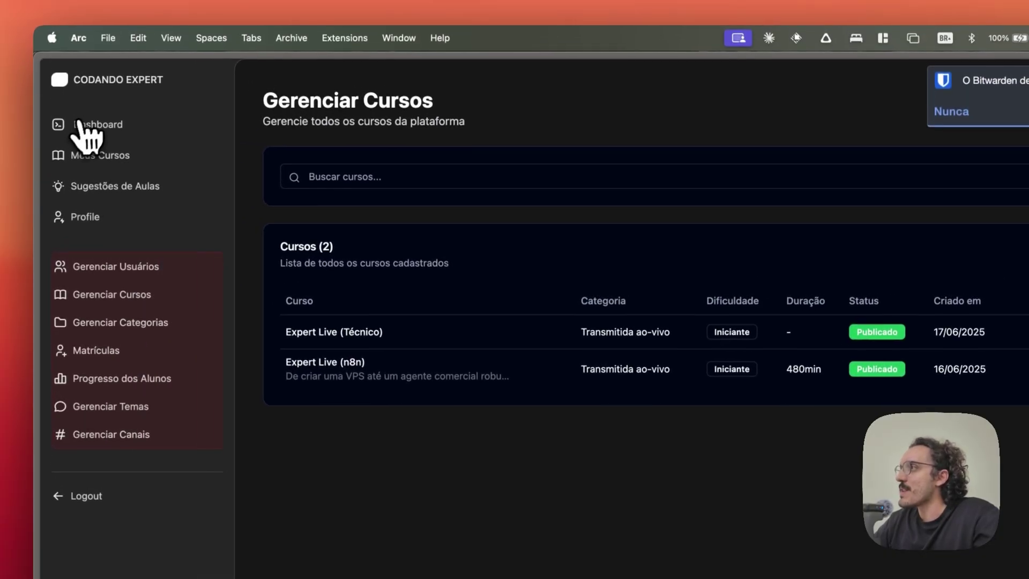
{"action": "left_click", "coordinate": [78, 3]}
{"action": "left_click", "coordinate": [973, 90]}
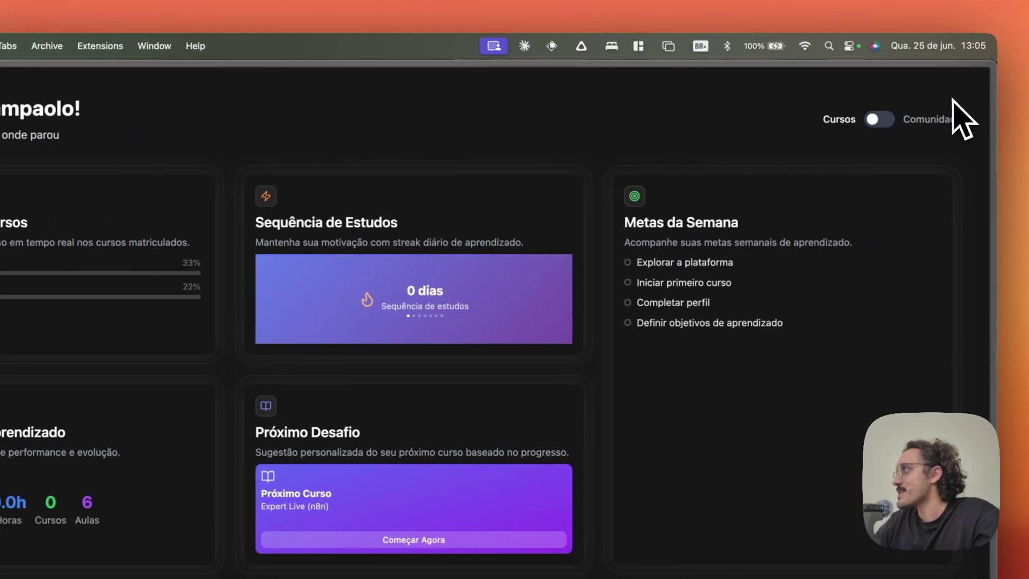
Step: View the dashboard's Comunidade mode, toggle the theme to light and back, and return to Cursos mode
{"action": "left_click", "coordinate": [874, 122]}
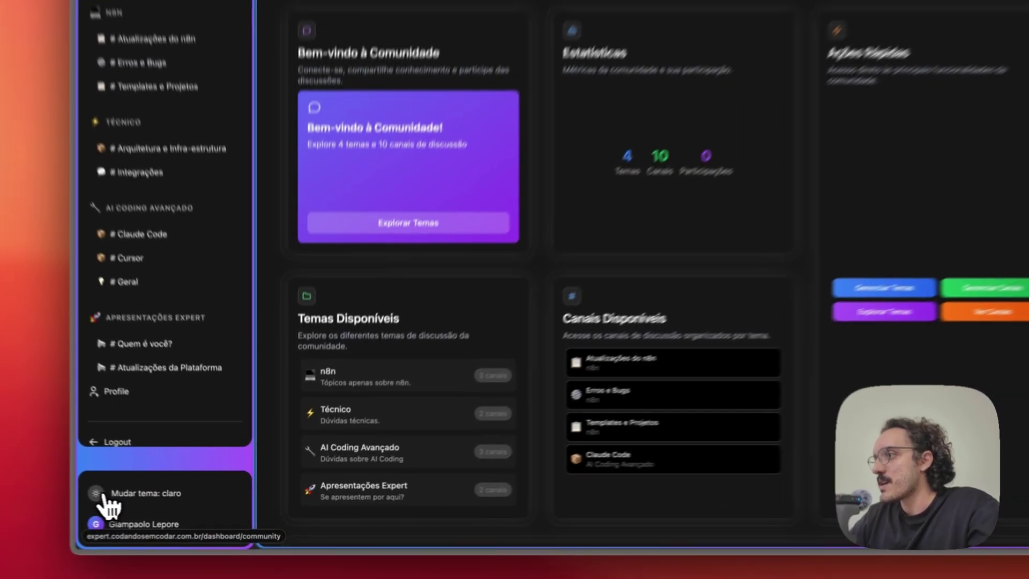
{"action": "left_click", "coordinate": [140, 497]}
{"action": "left_click", "coordinate": [140, 498]}
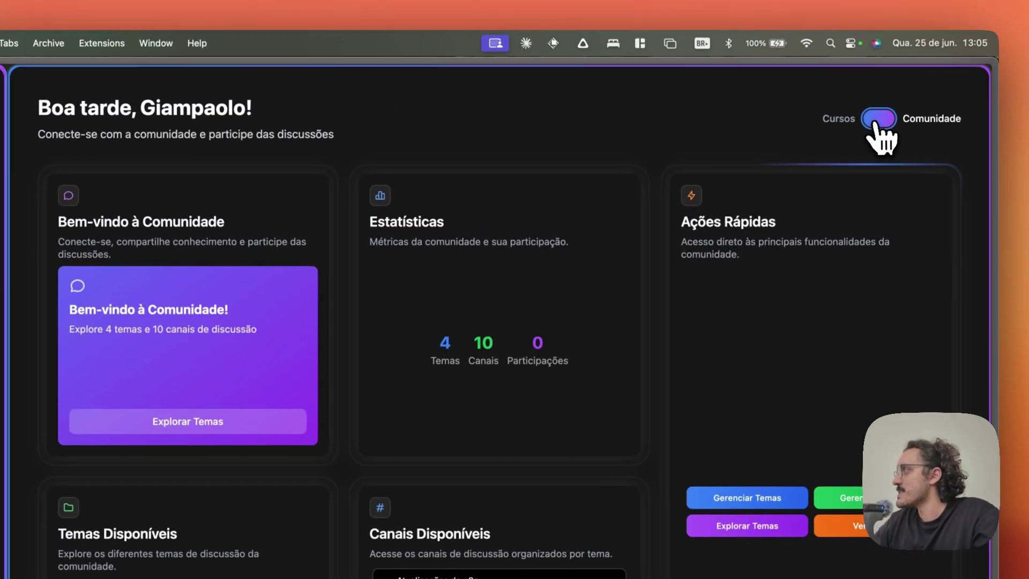
{"action": "left_click", "coordinate": [879, 131]}
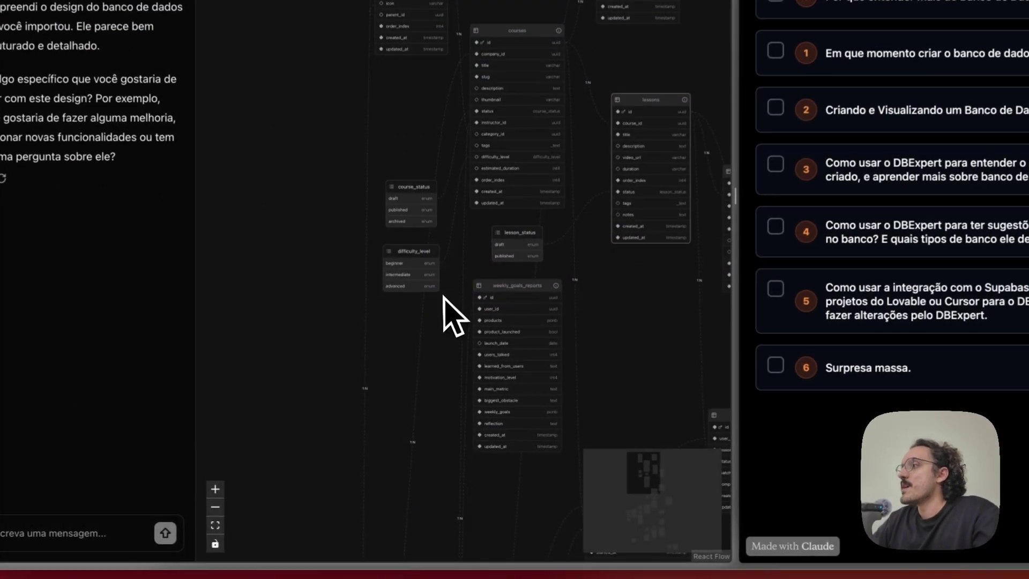
Step: Back in the DBExpert diagram, examine the course_status and difficulty_level enums and how they relate to the courses table
{"action": "scroll", "coordinate": [435, 280], "scroll_direction": "up", "scroll_amount": 6}
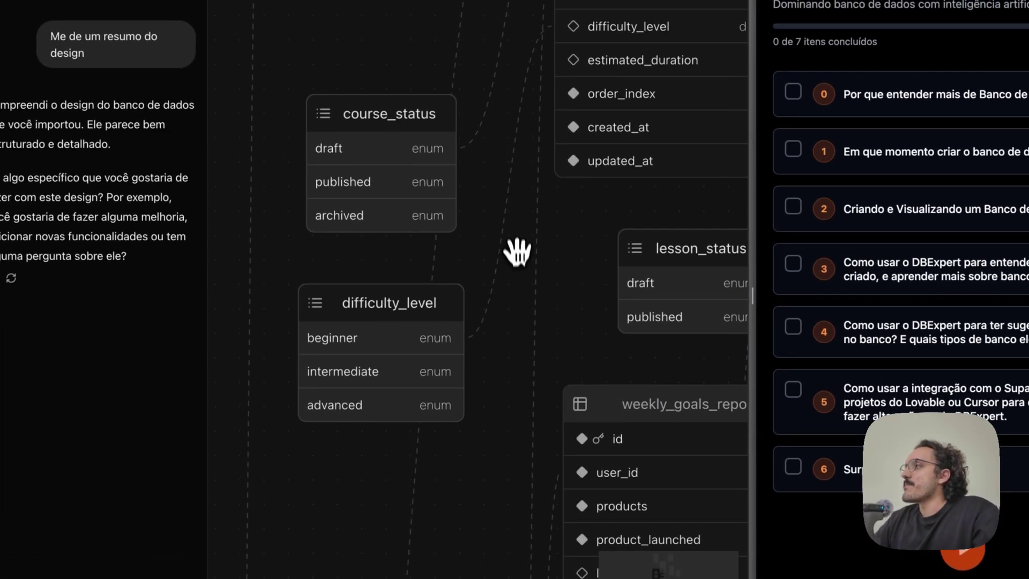
{"action": "scroll", "coordinate": [501, 210], "scroll_direction": "up", "scroll_amount": 2}
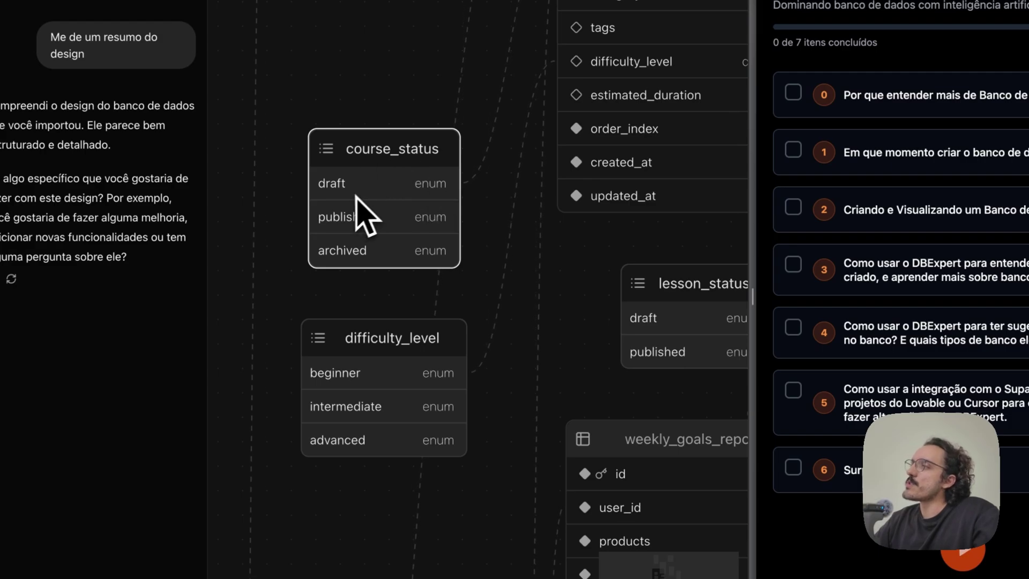
{"action": "left_click", "coordinate": [379, 225]}
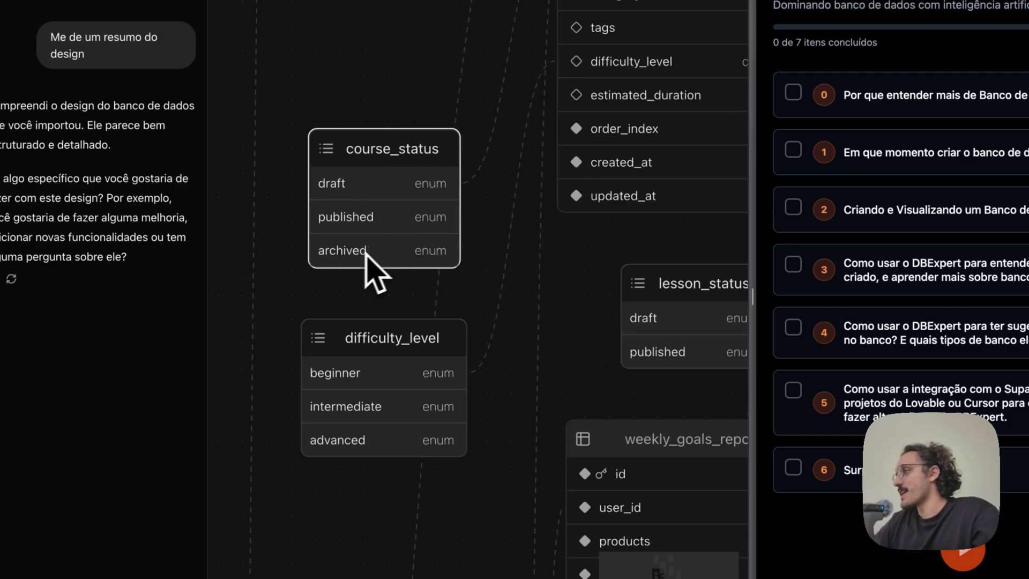
{"action": "scroll", "coordinate": [450, 409], "scroll_direction": "down", "scroll_amount": 5}
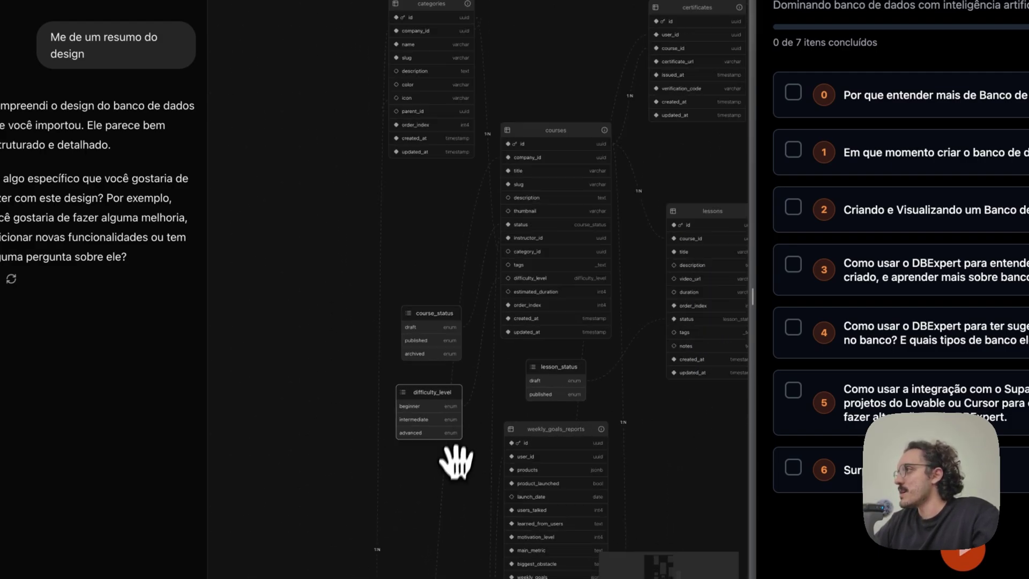
Step: Ask the assistant "Me explique o que é enum na tabela company_plan", with the companies table and its enums in view
{"action": "left_click_drag", "start_coordinate": [448, 280], "coordinate": [510, 205]}
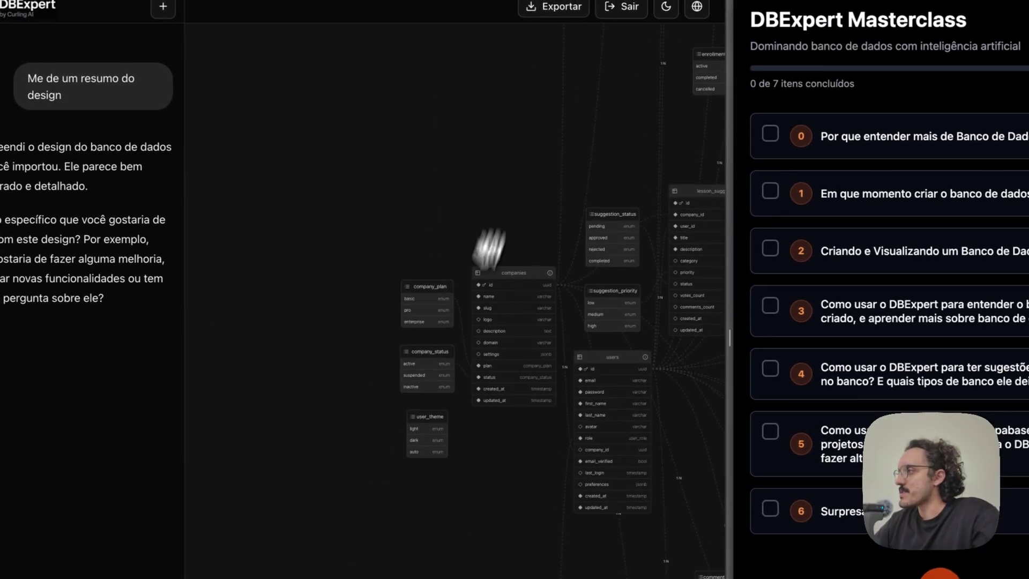
{"action": "scroll", "coordinate": [488, 248], "scroll_direction": "up", "scroll_amount": 5}
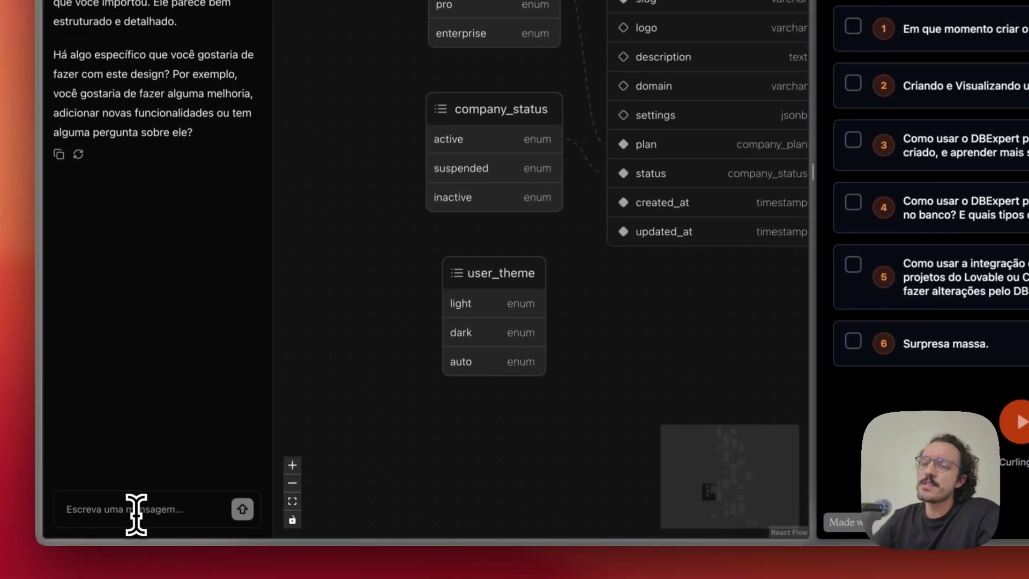
{"action": "type", "text": "Me explique o qu"}
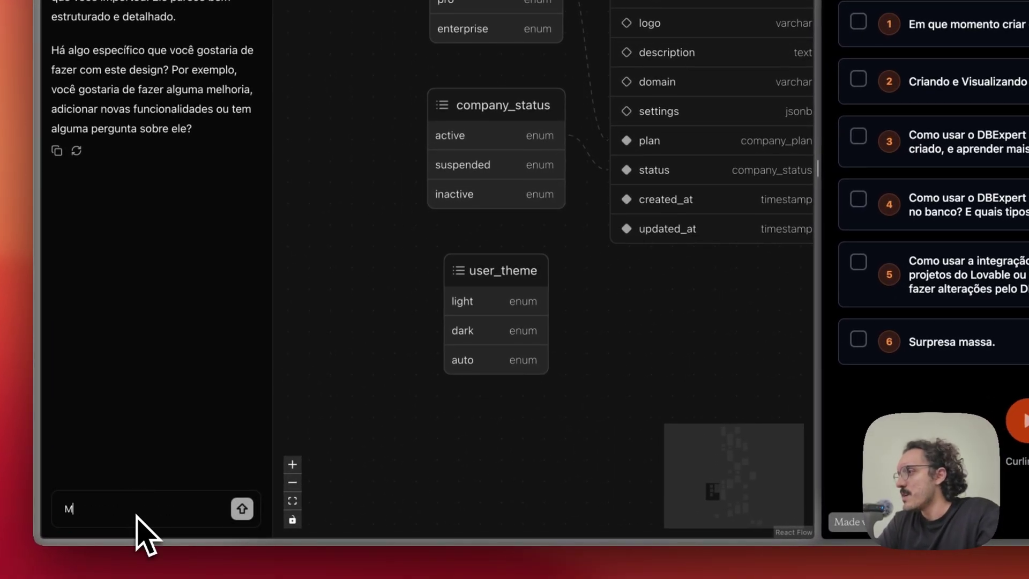
{"action": "type", "text": "e "}
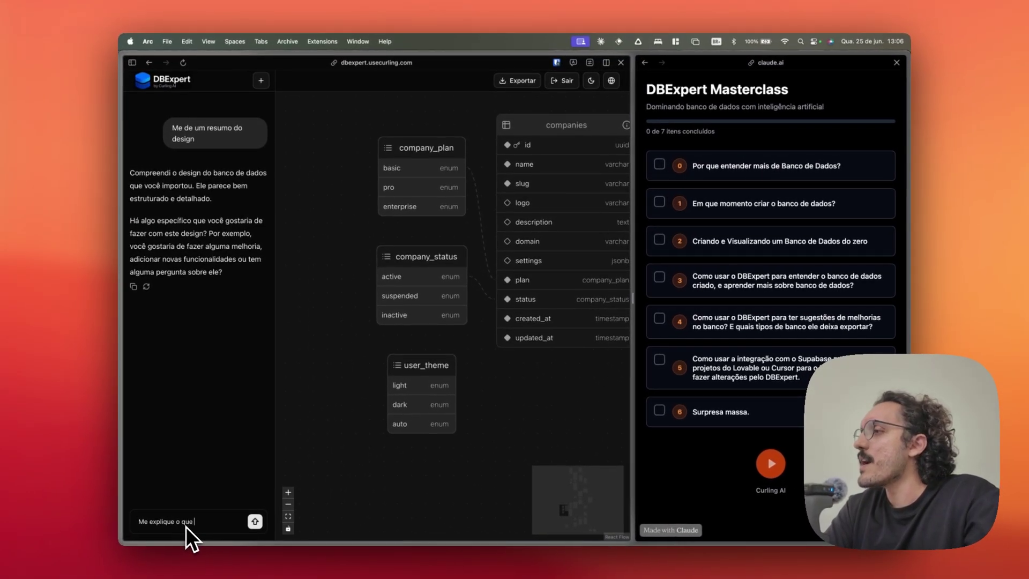
{"action": "type", "text": "é enum na tab"}
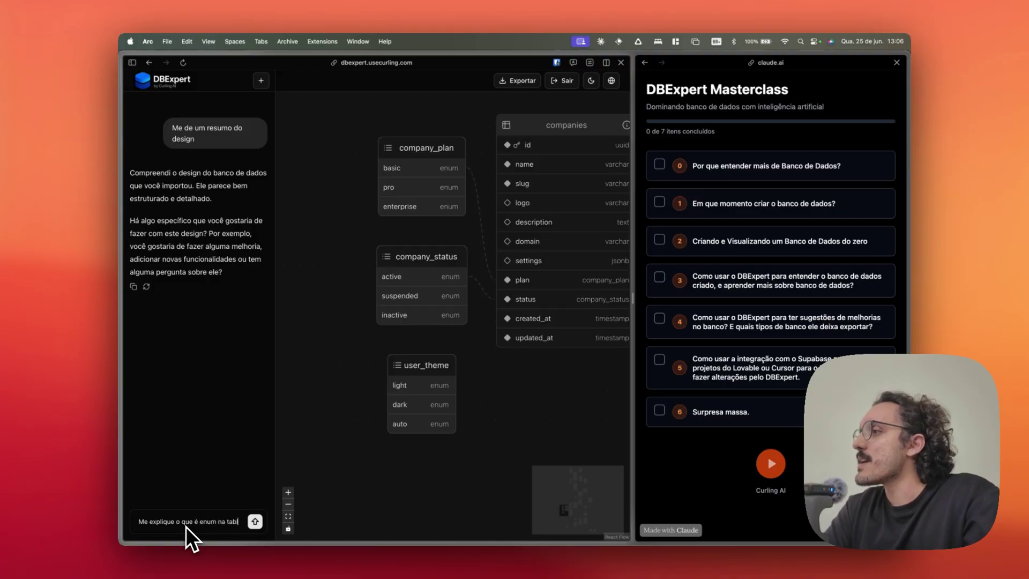
{"action": "type", "text": "ela company_plan"}
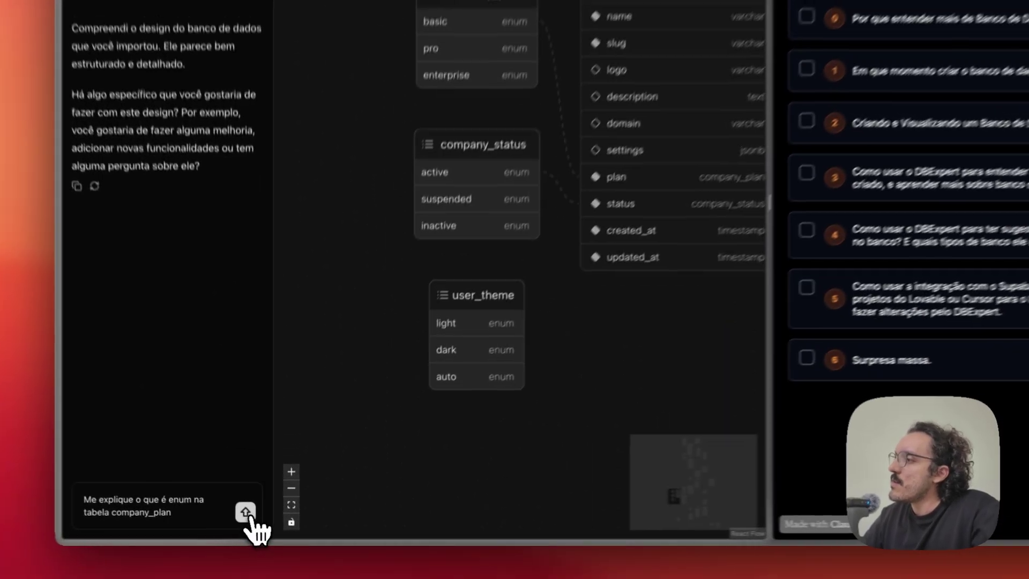
{"action": "left_click", "coordinate": [255, 521]}
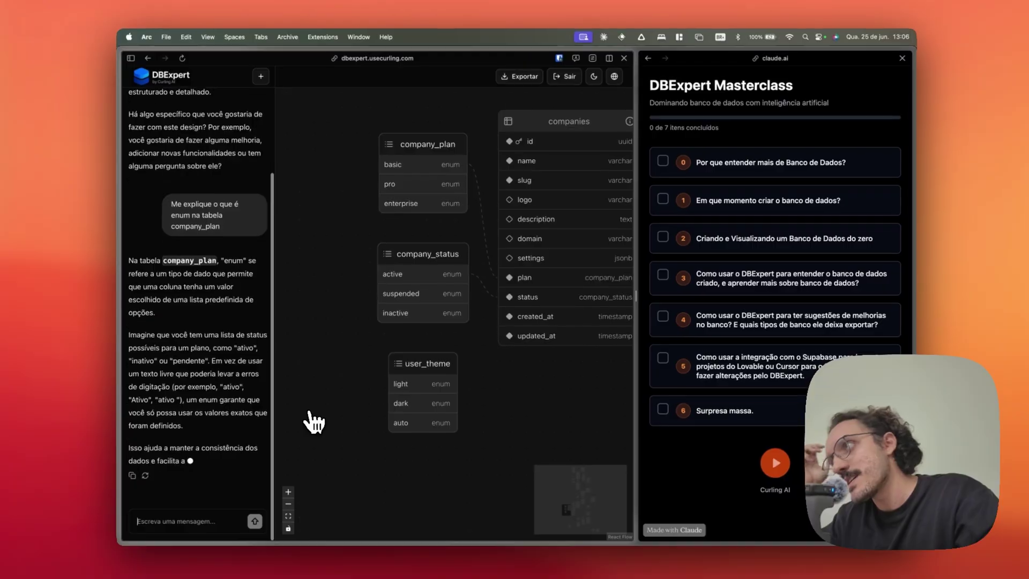
Step: Read the assistant's explanation of enums, highlighting the definition, the status example and the sentence on allowed values
{"action": "scroll", "coordinate": [202, 257], "scroll_direction": "up", "scroll_amount": 1}
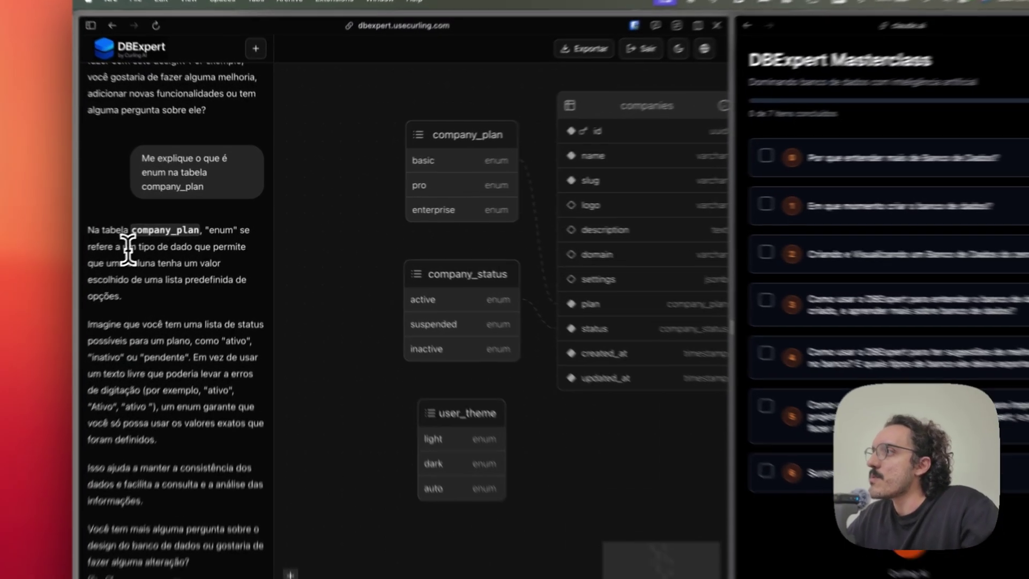
{"action": "left_click_drag", "start_coordinate": [129, 247], "coordinate": [162, 310]}
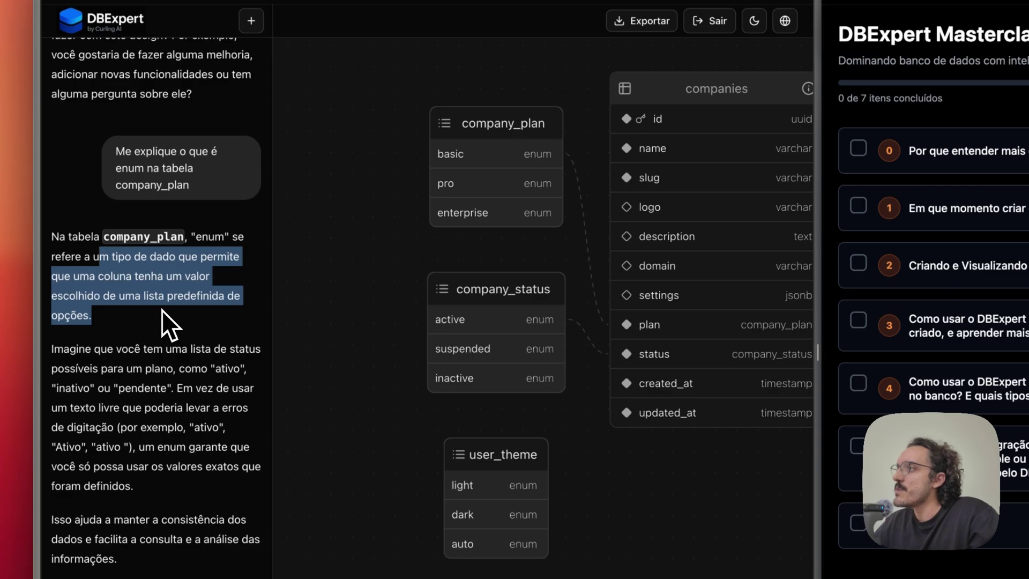
{"action": "left_click", "coordinate": [148, 317]}
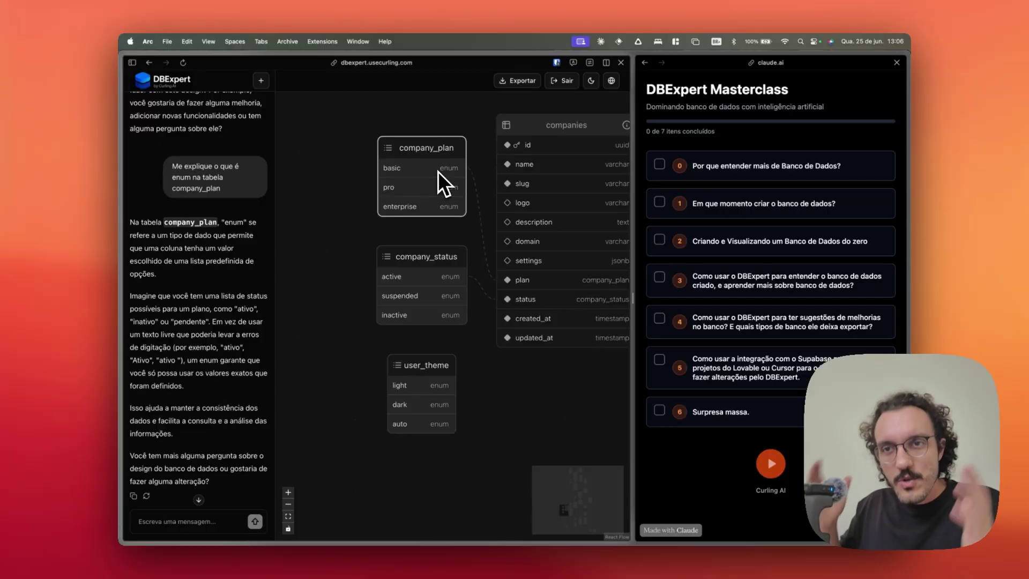
{"action": "scroll", "coordinate": [195, 323], "scroll_direction": "down", "scroll_amount": 2}
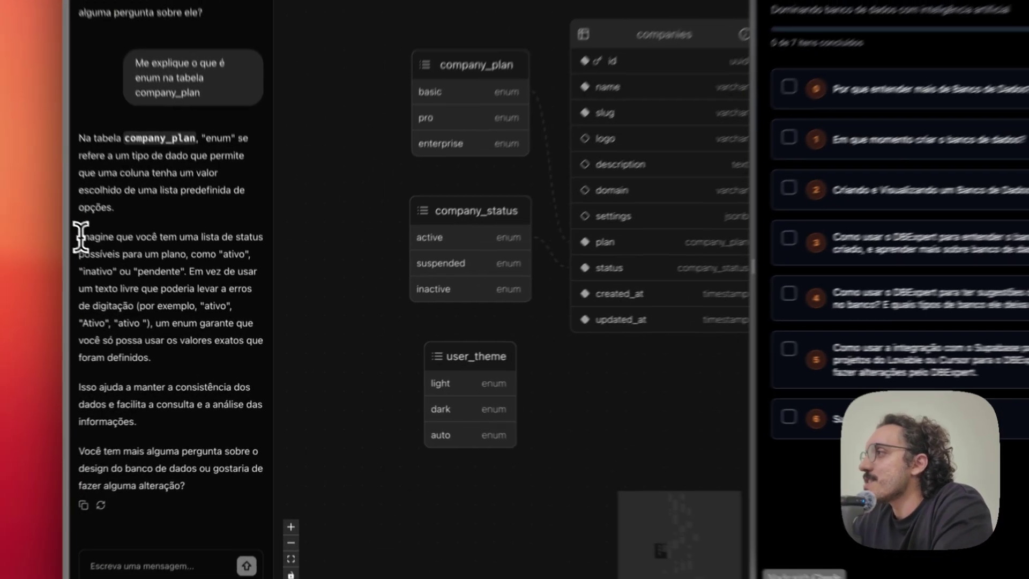
{"action": "left_click_drag", "start_coordinate": [130, 276], "coordinate": [216, 289]}
{"action": "left_click_drag", "start_coordinate": [220, 240], "coordinate": [173, 255]}
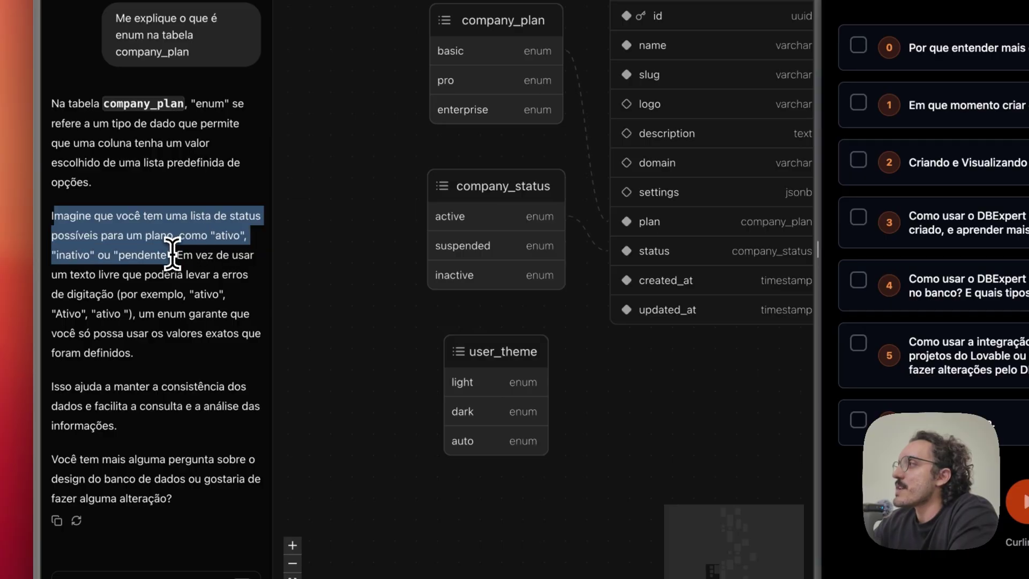
{"action": "left_click", "coordinate": [169, 278]}
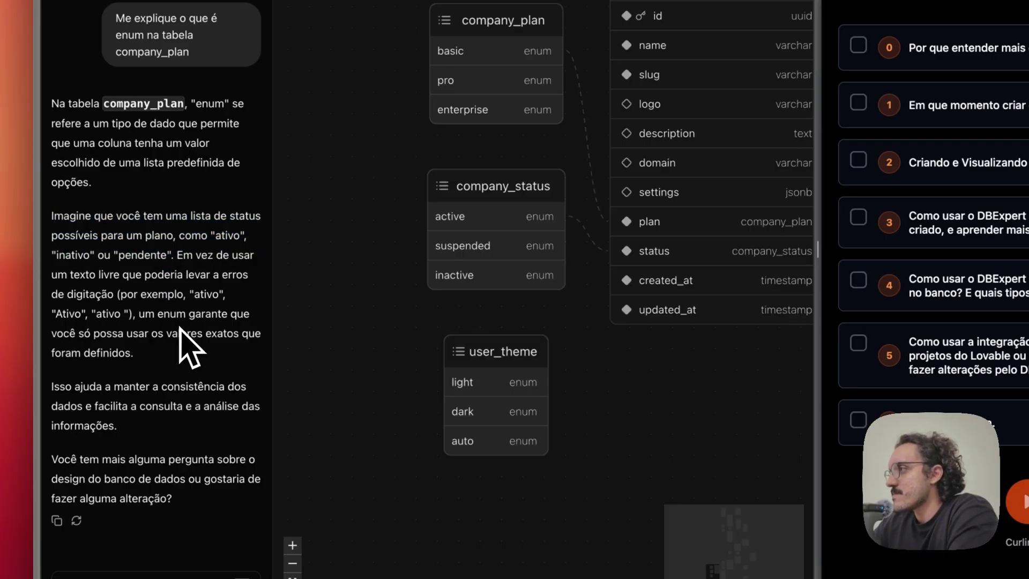
{"action": "left_click_drag", "start_coordinate": [168, 315], "coordinate": [165, 351]}
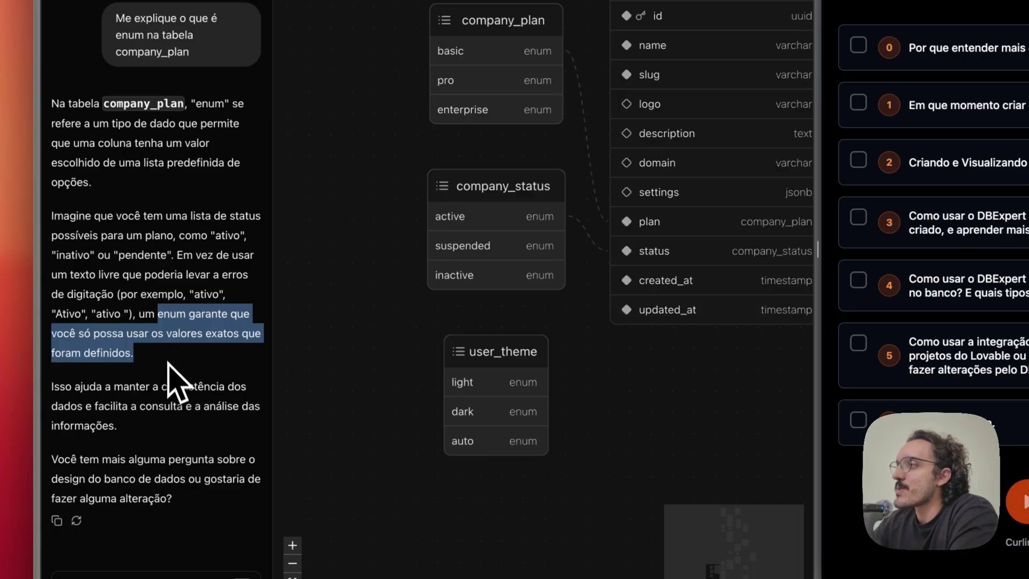
{"action": "left_click", "coordinate": [168, 364]}
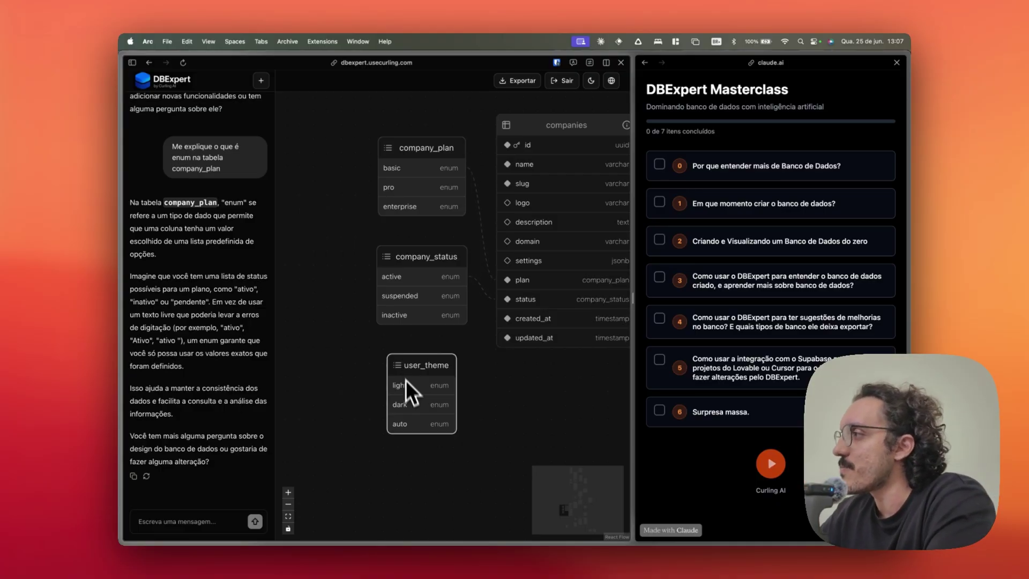
Step: Move the user_theme enum slightly down and to the left in the diagram, below company_status
{"action": "left_click_drag", "start_coordinate": [397, 395], "coordinate": [377, 403]}
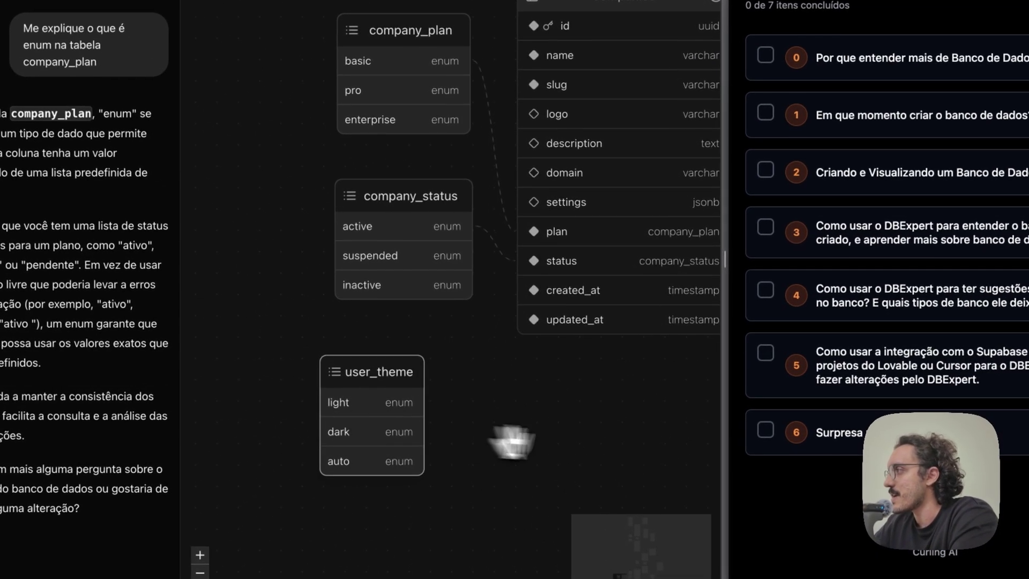
{"action": "scroll", "coordinate": [607, 427], "scroll_direction": "down", "scroll_amount": 3}
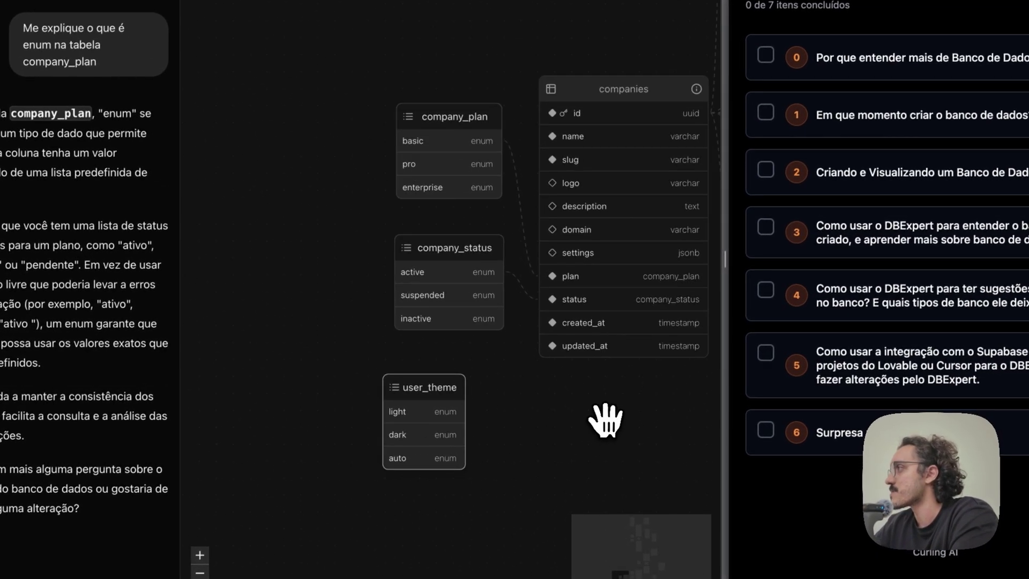
{"action": "right_click", "coordinate": [604, 416]}
{"action": "left_click", "coordinate": [414, 389]}
Step: Examine the users table's fields and types, including its role column, and display the table's description
{"action": "left_click_drag", "start_coordinate": [487, 353], "coordinate": [291, 325]}
{"action": "scroll", "coordinate": [445, 386], "scroll_direction": "down", "scroll_amount": 4}
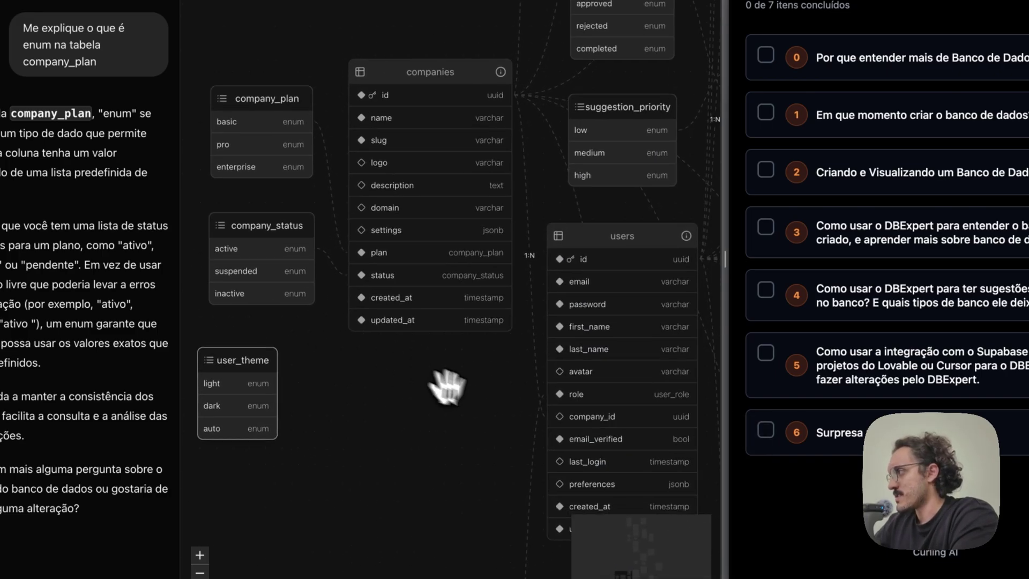
{"action": "left_click_drag", "start_coordinate": [472, 421], "coordinate": [390, 331]}
{"action": "scroll", "coordinate": [504, 371], "scroll_direction": "up", "scroll_amount": 1}
{"action": "scroll", "coordinate": [514, 377], "scroll_direction": "up", "scroll_amount": 2}
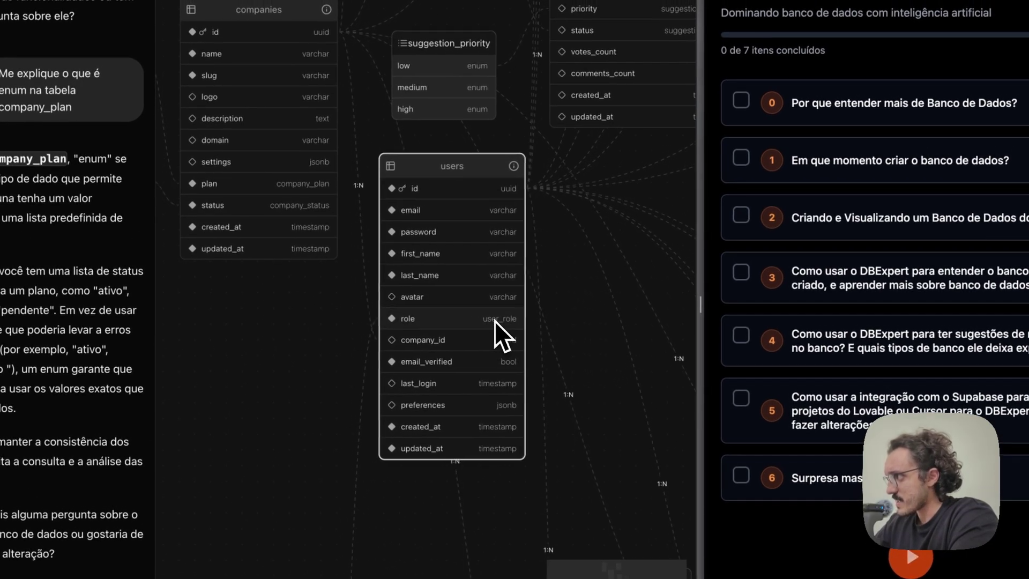
{"action": "scroll", "coordinate": [482, 320], "scroll_direction": "up", "scroll_amount": 5}
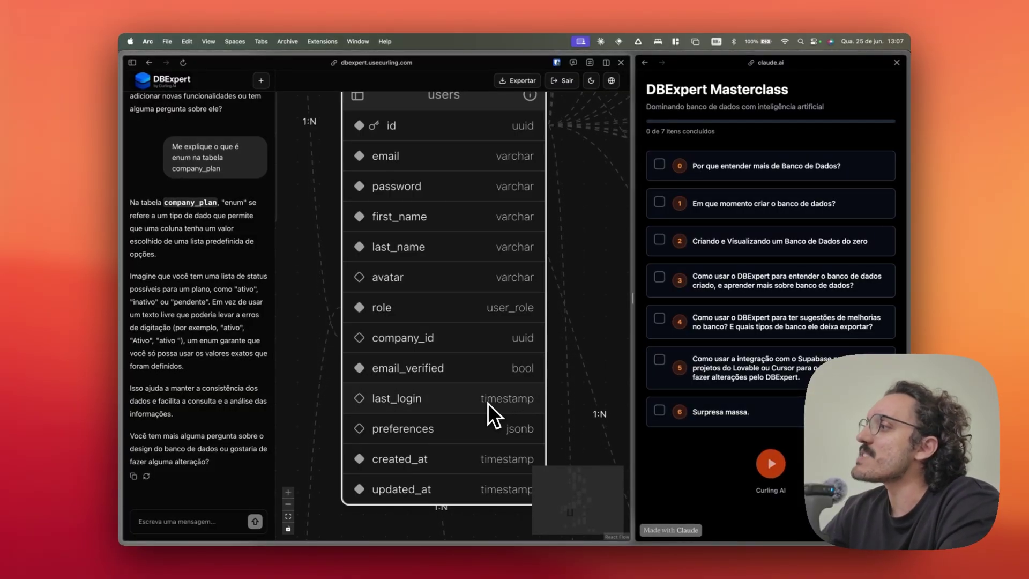
{"action": "scroll", "coordinate": [536, 316], "scroll_direction": "down", "scroll_amount": 3}
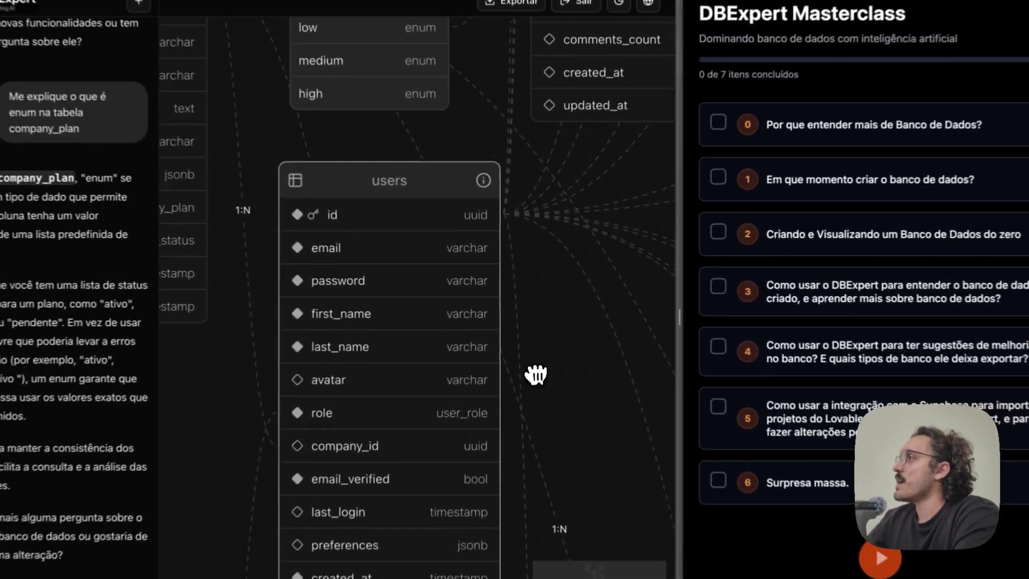
{"action": "mouse_move", "coordinate": [523, 154]}
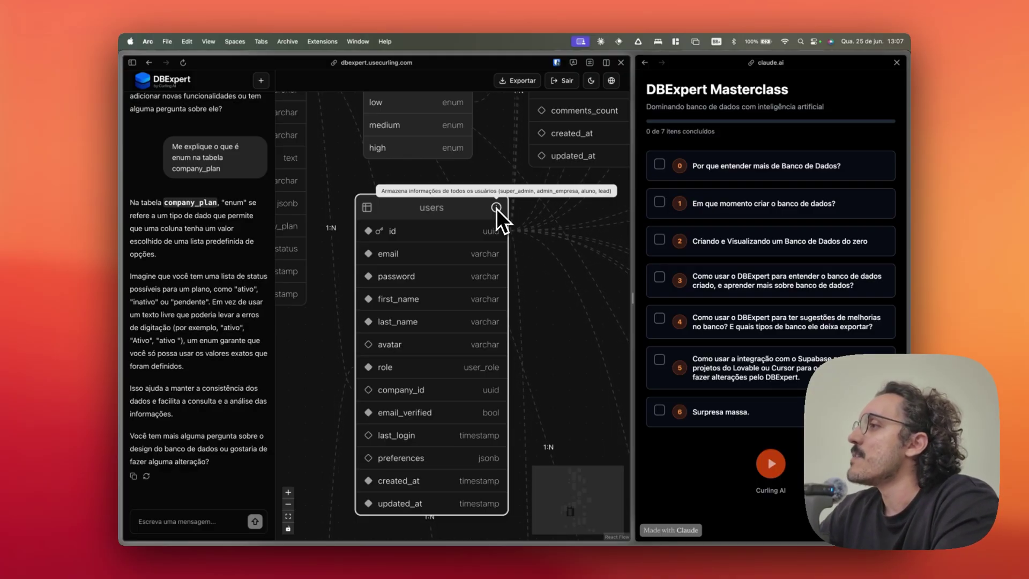
{"action": "scroll", "coordinate": [291, 395], "scroll_direction": "down", "scroll_amount": 3}
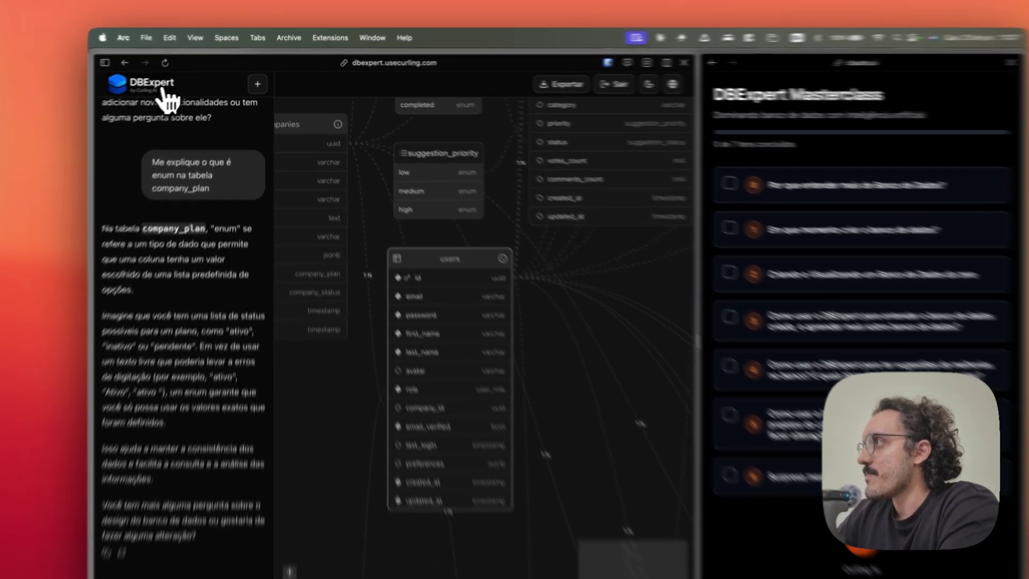
Step: Return to the DBExpert home page and import the public schema of the first listed Supabase project
{"action": "left_click", "coordinate": [184, 89]}
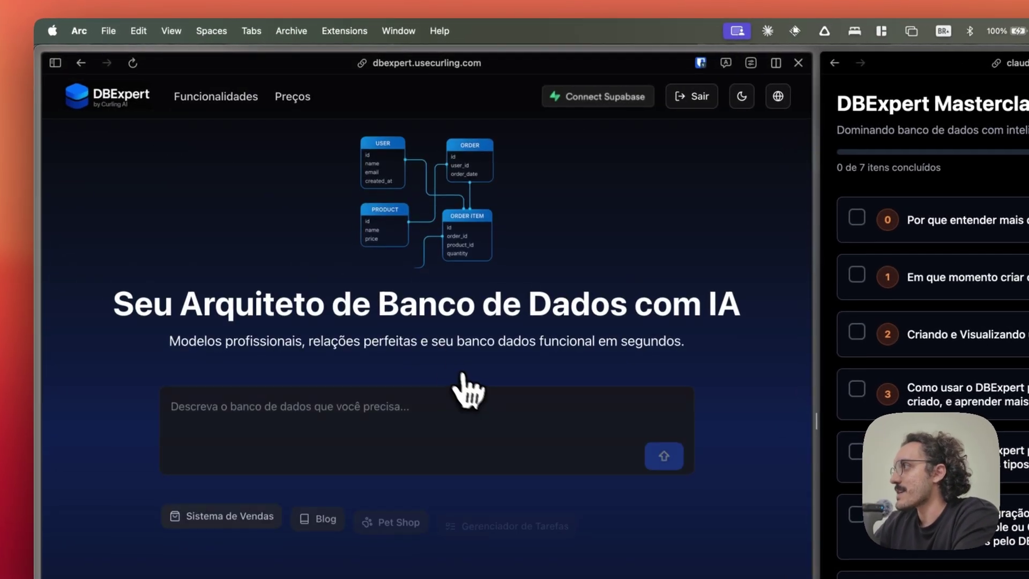
{"action": "left_click", "coordinate": [558, 96]}
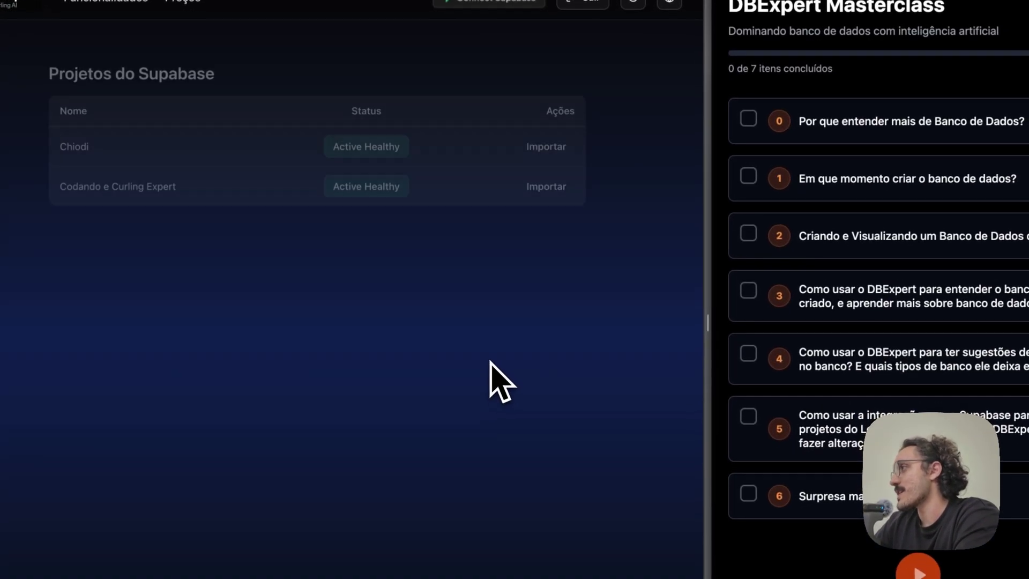
{"action": "left_click", "coordinate": [552, 141]}
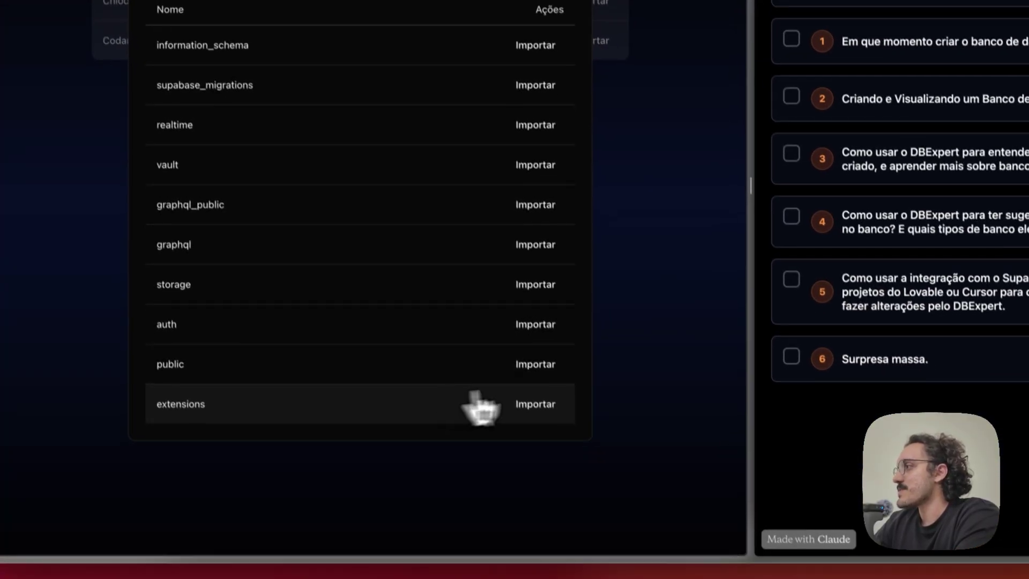
{"action": "left_click", "coordinate": [543, 359]}
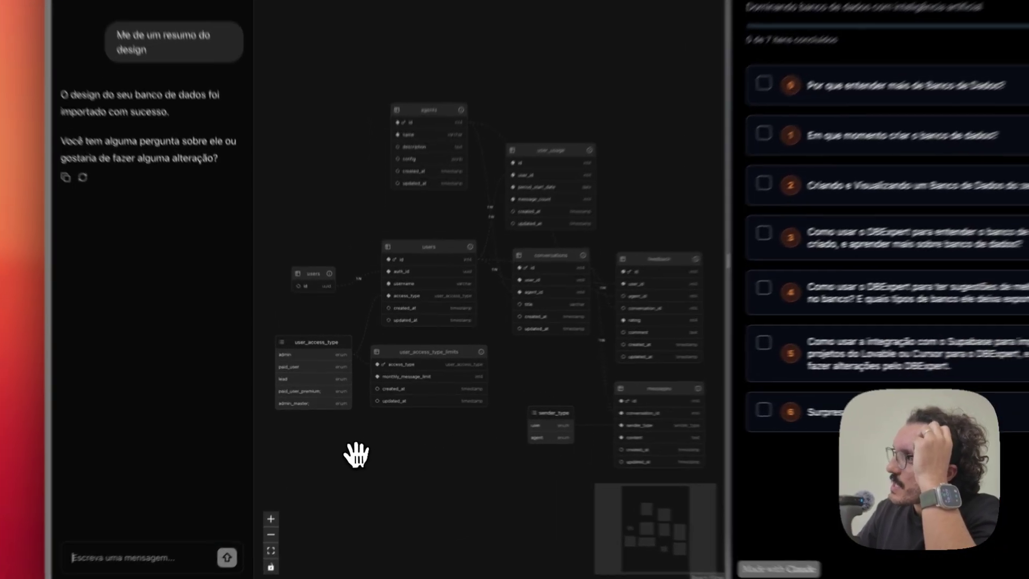
Step: Examine the user_access_type enum and ask the assistant "Crie um tipo de acesso a mais, chamado gratuito"
{"action": "left_click_drag", "start_coordinate": [356, 457], "coordinate": [411, 370]}
{"action": "scroll", "coordinate": [406, 362], "scroll_direction": "up", "scroll_amount": 5}
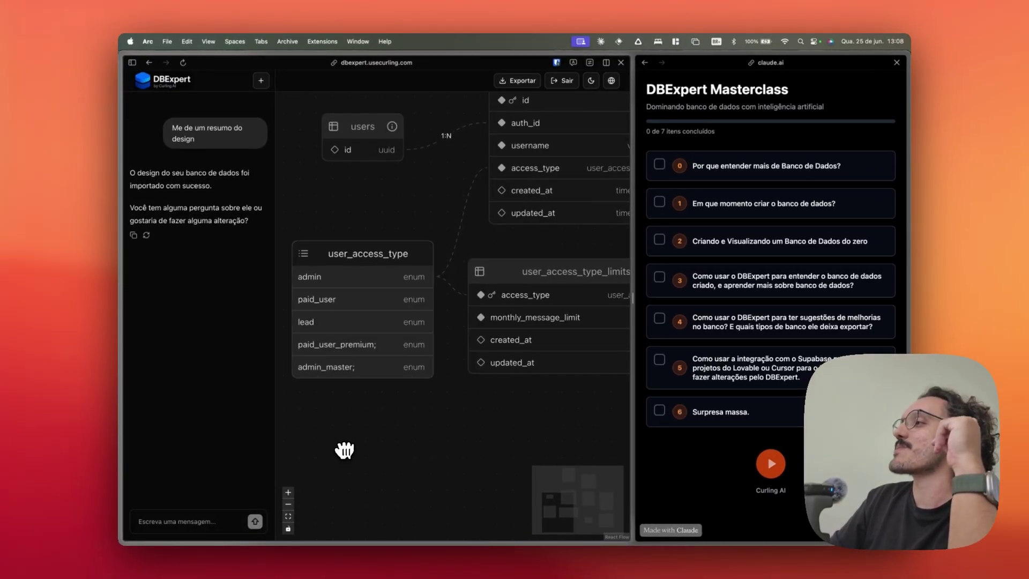
{"action": "left_click", "coordinate": [177, 523]}
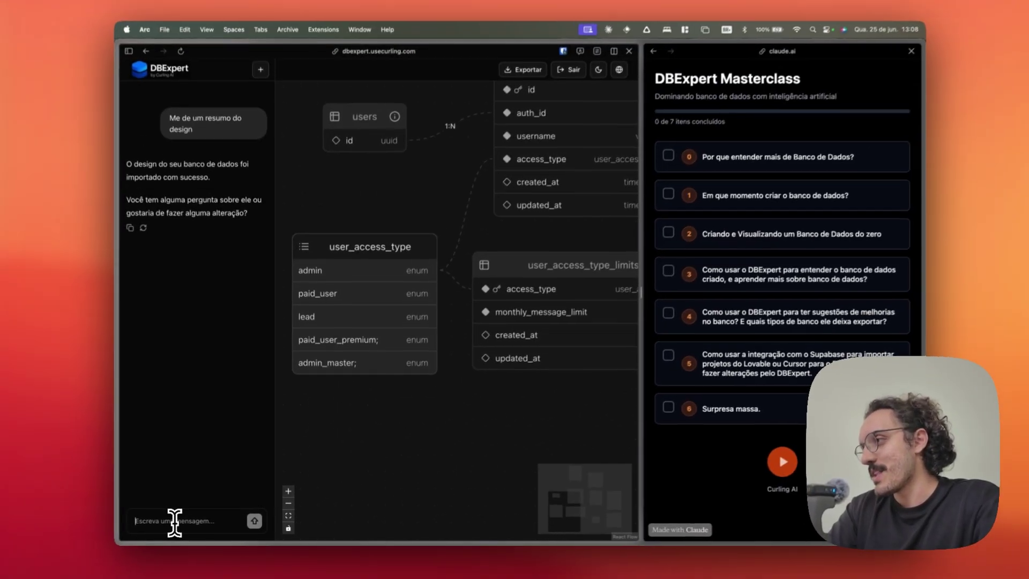
{"action": "type", "text": "Cri"}
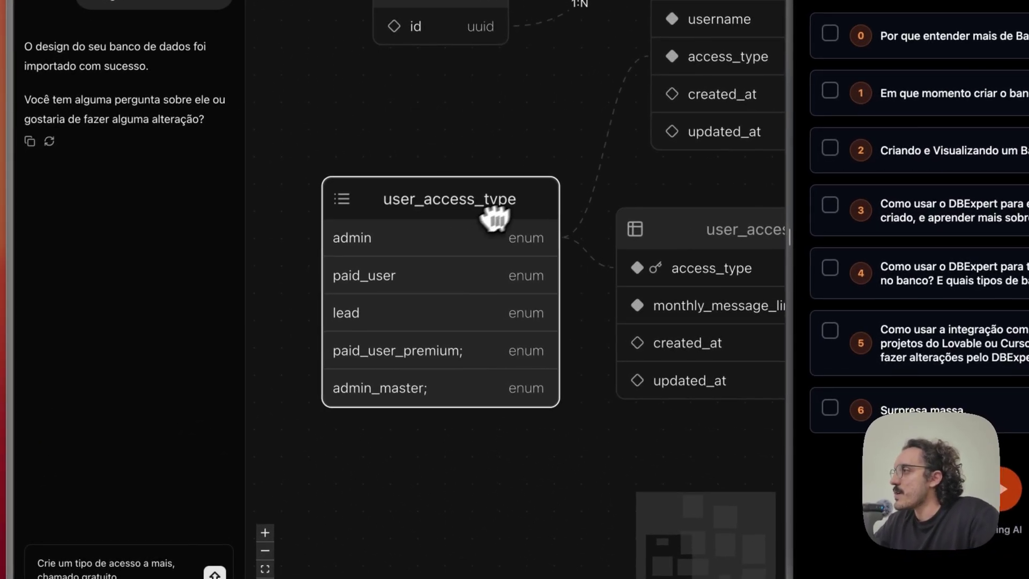
{"action": "left_click", "coordinate": [345, 266]}
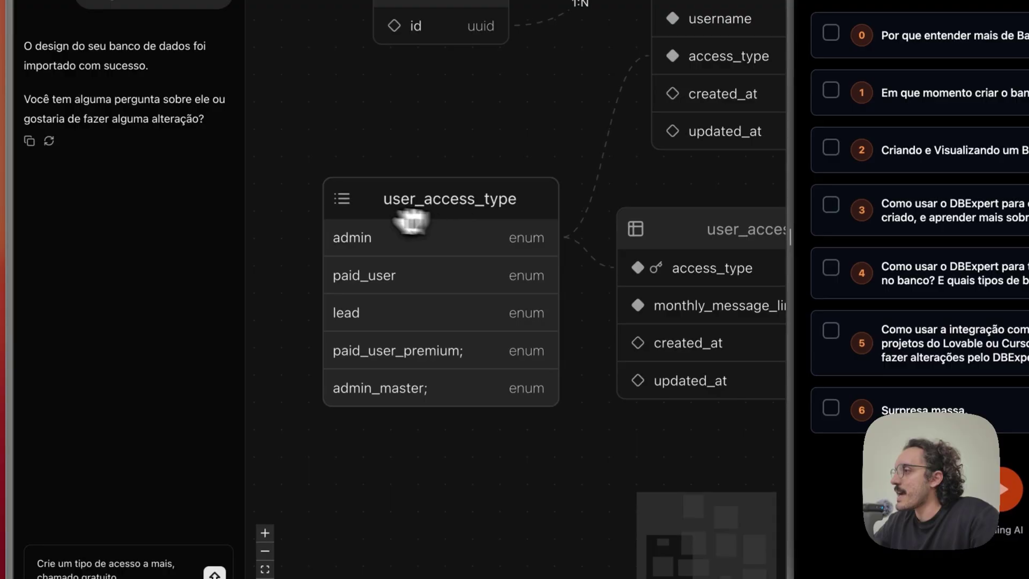
{"action": "left_click", "coordinate": [215, 573]}
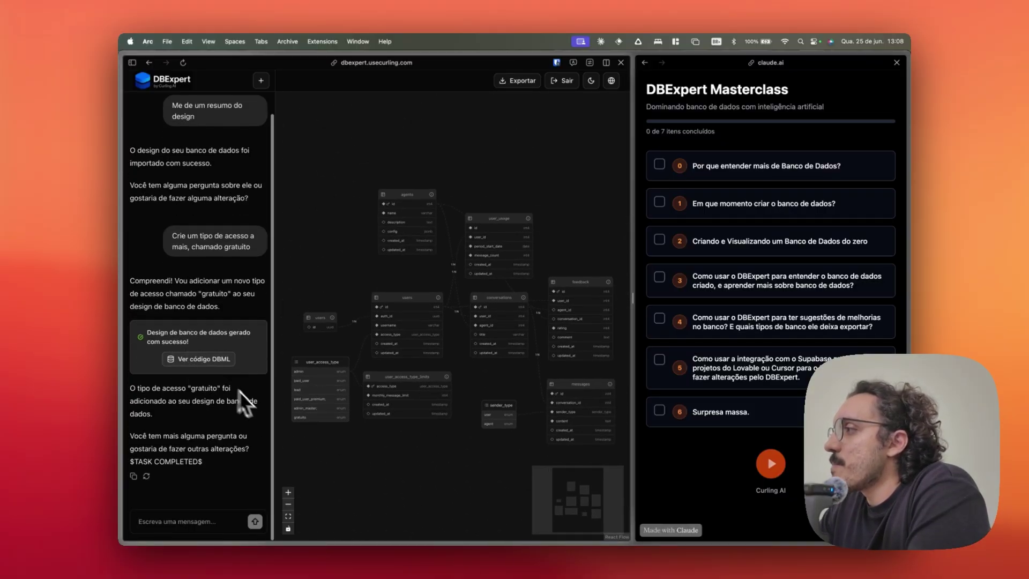
Step: Inspect the user_access_type enum and export the design to Supabase, choosing the first listed project and its public schema
{"action": "scroll", "coordinate": [314, 410], "scroll_direction": "up", "scroll_amount": 5}
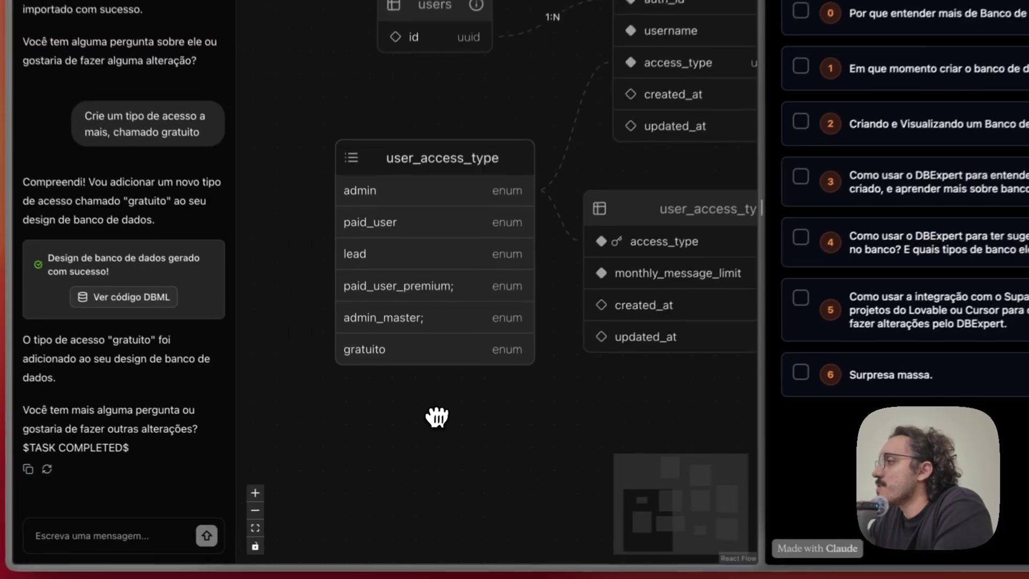
{"action": "scroll", "coordinate": [396, 427], "scroll_direction": "up", "scroll_amount": 5}
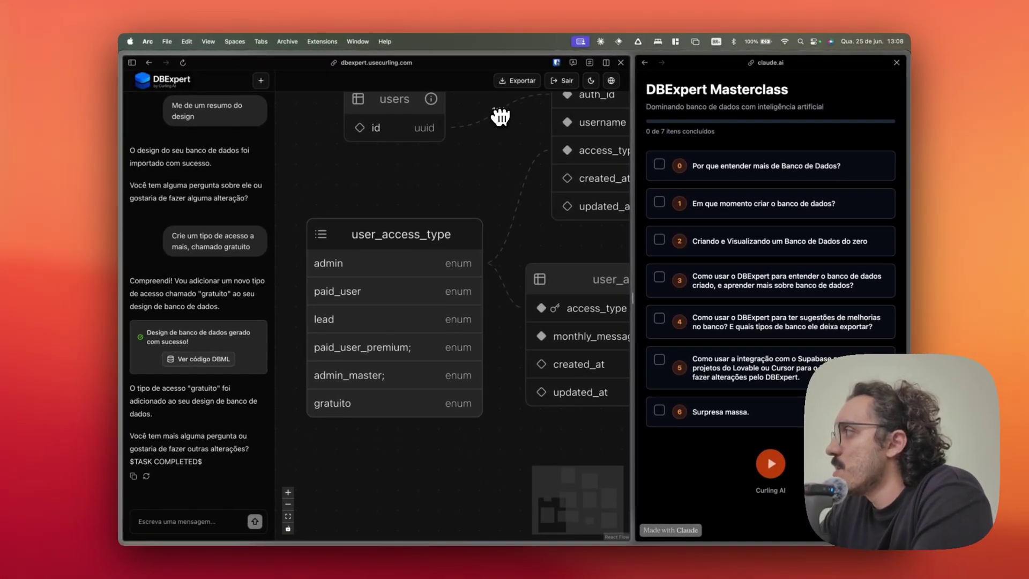
{"action": "left_click", "coordinate": [517, 81]}
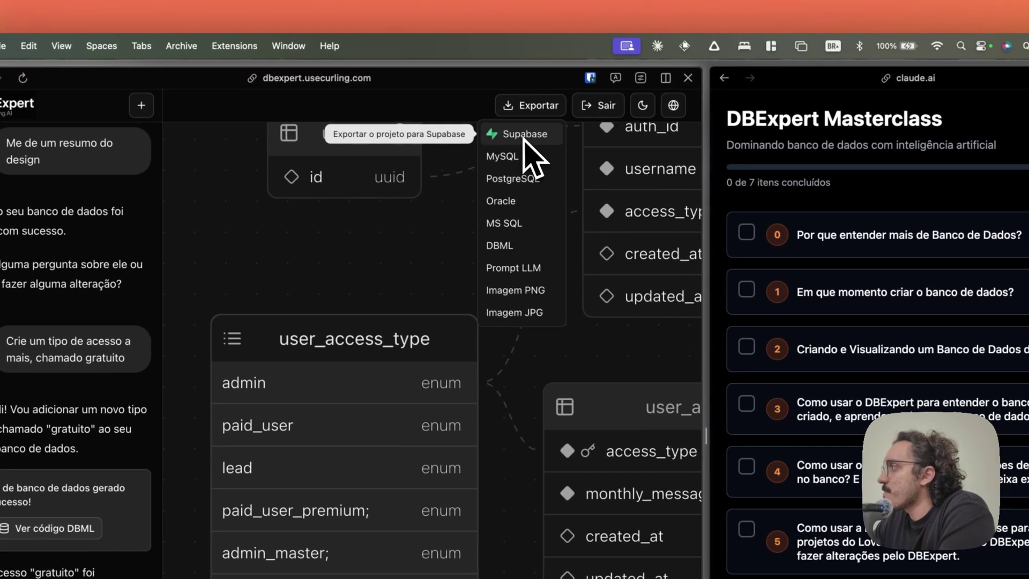
{"action": "left_click", "coordinate": [523, 138]}
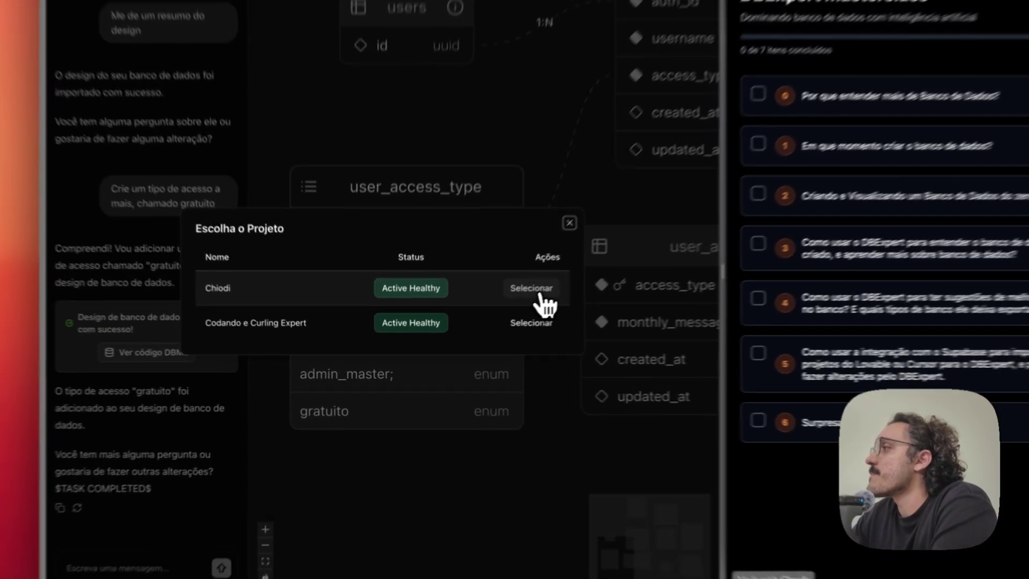
{"action": "left_click", "coordinate": [491, 312]}
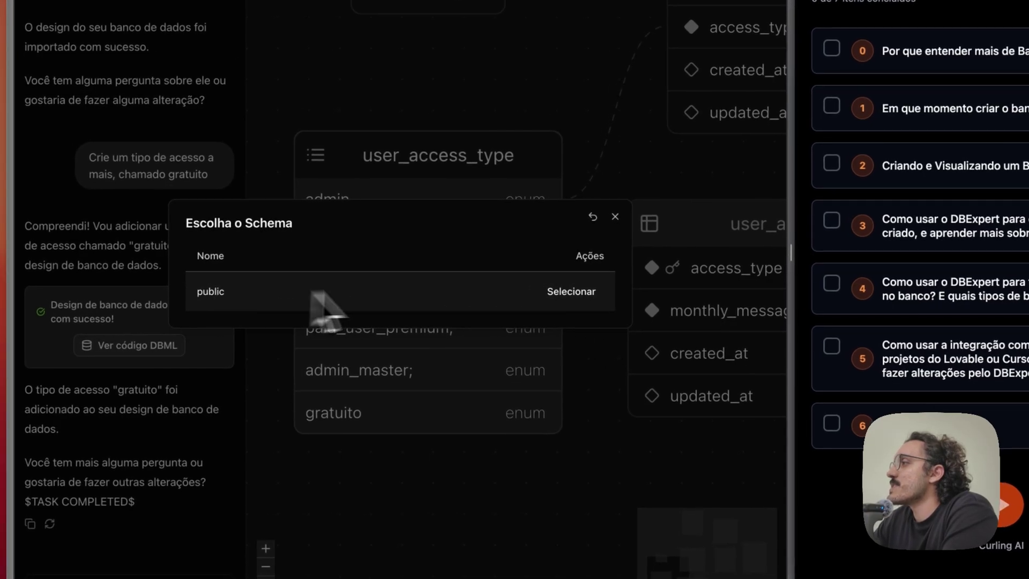
{"action": "left_click", "coordinate": [567, 292]}
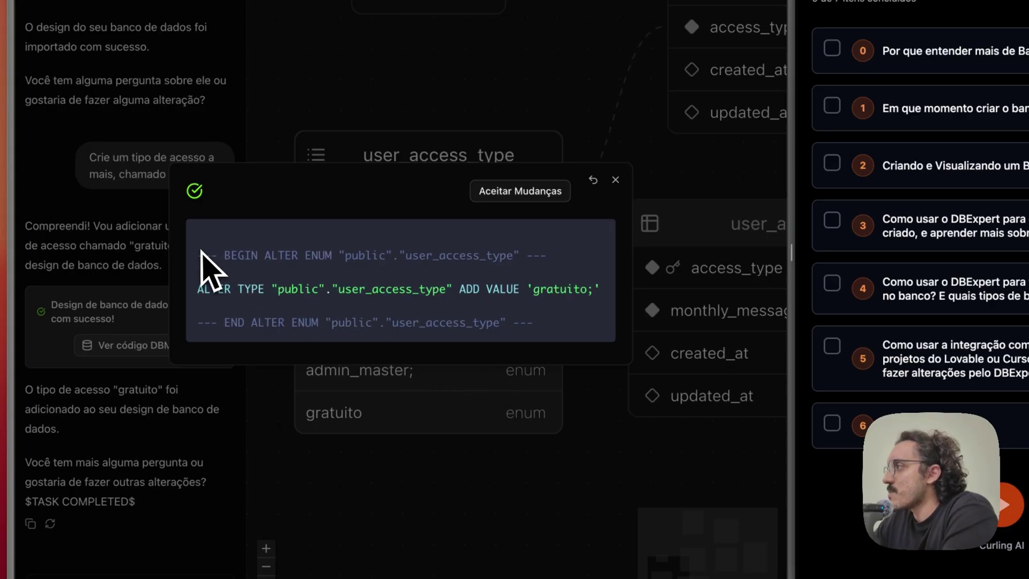
Step: Review the generated SQL for the user_access_type enum, accept the changes and close the export dialog
{"action": "left_click_drag", "start_coordinate": [201, 251], "coordinate": [560, 329]}
{"action": "left_click", "coordinate": [560, 330]}
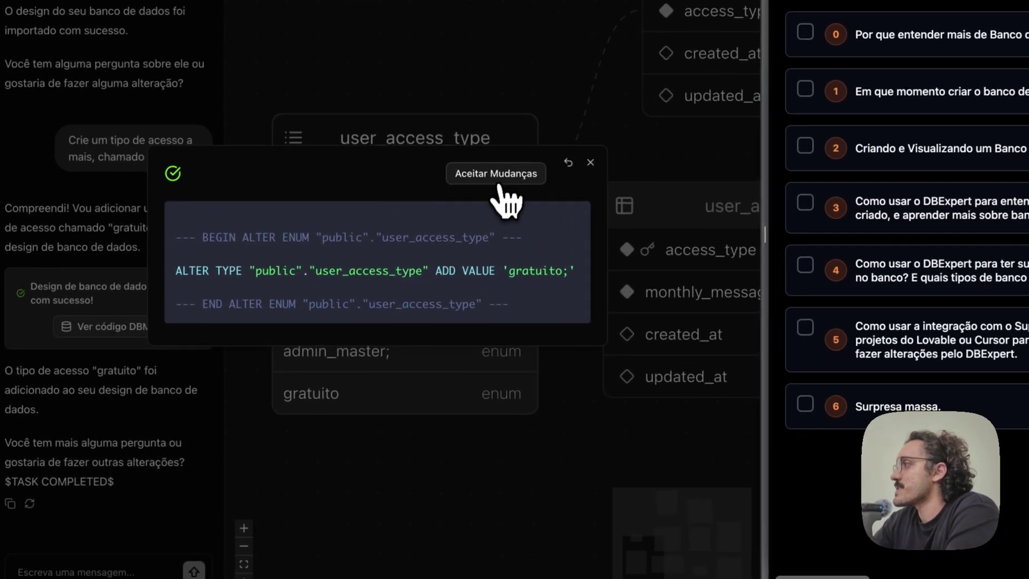
{"action": "left_click", "coordinate": [455, 257]}
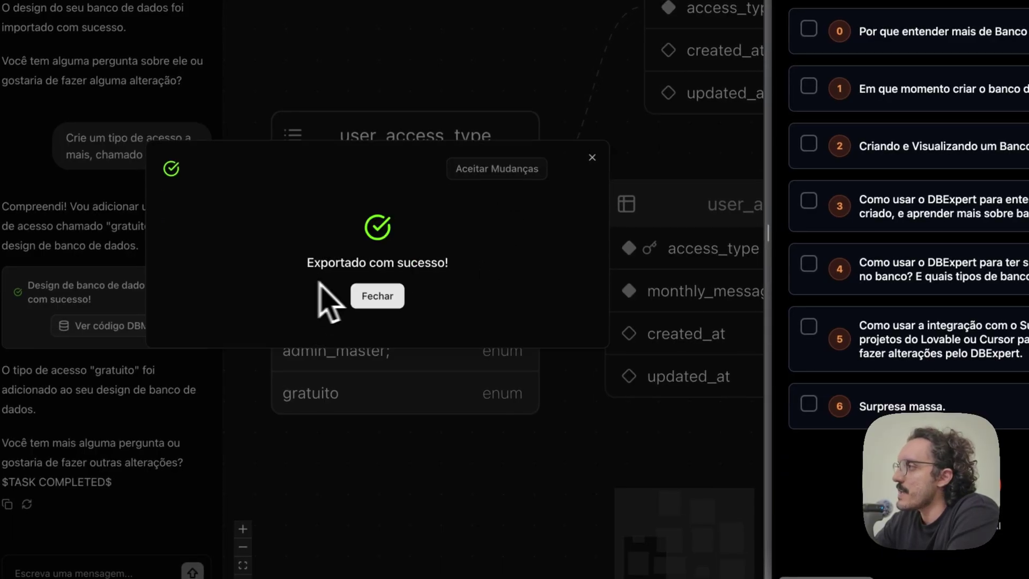
{"action": "left_click", "coordinate": [393, 296]}
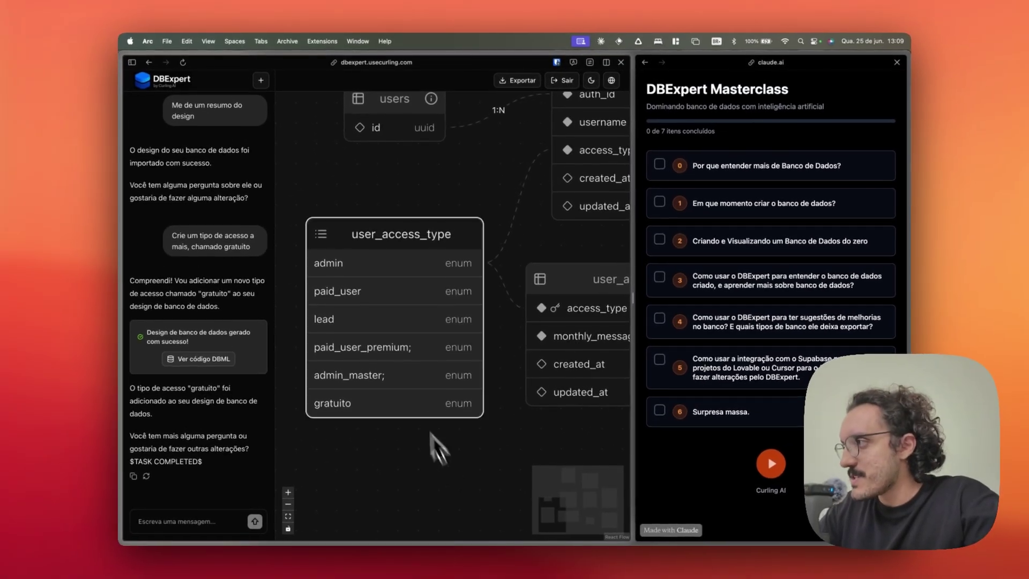
{"action": "left_click", "coordinate": [438, 446]}
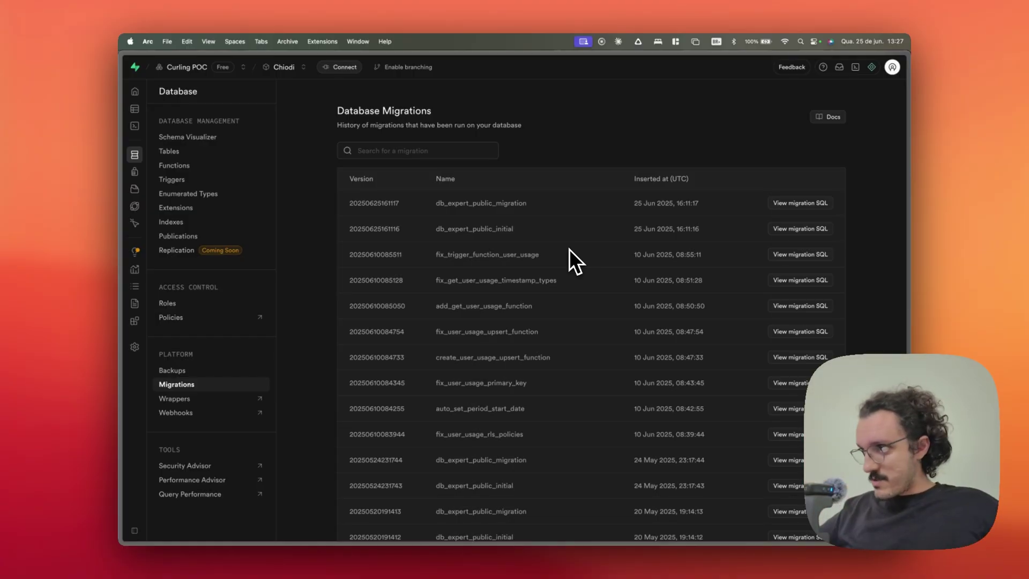
Step: In Supabase's database migrations, view the SQL of the newest db_expert_public_migration, highlight its added enum value and close it
{"action": "mouse_move", "coordinate": [143, 155]}
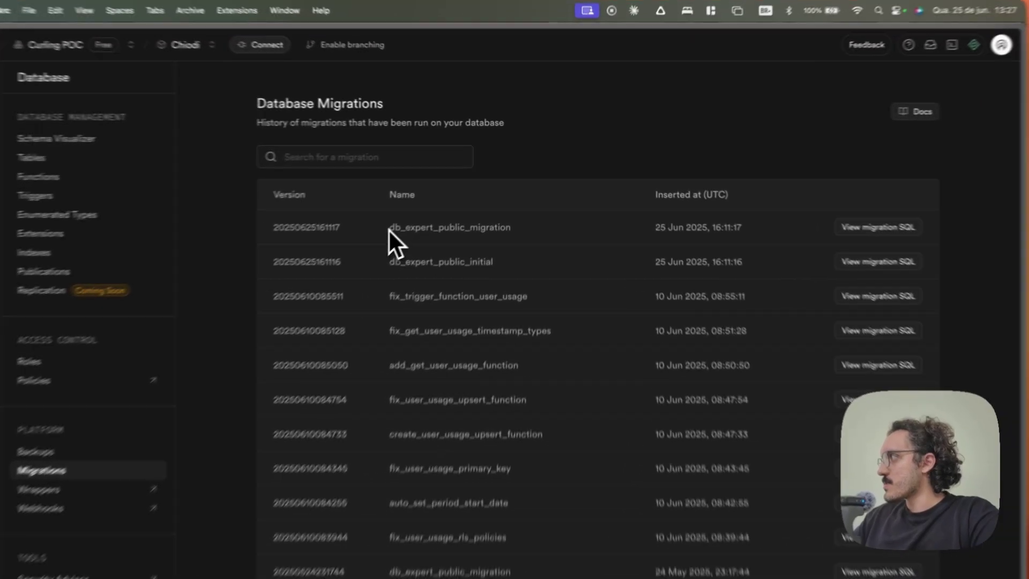
{"action": "left_click_drag", "start_coordinate": [436, 205], "coordinate": [553, 205]}
{"action": "left_click", "coordinate": [552, 260]}
{"action": "left_click", "coordinate": [919, 239]}
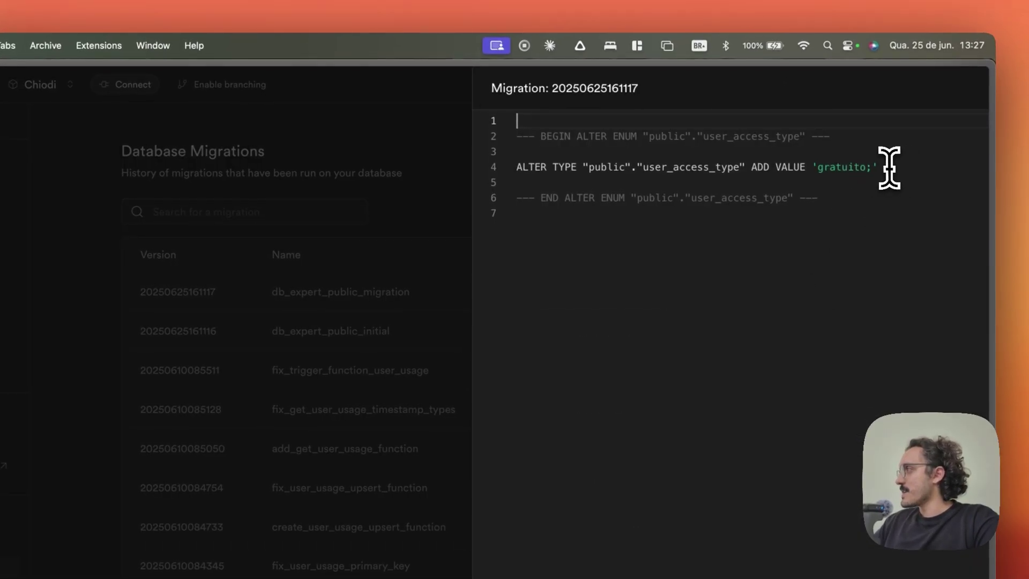
{"action": "left_click_drag", "start_coordinate": [887, 167], "coordinate": [839, 166]}
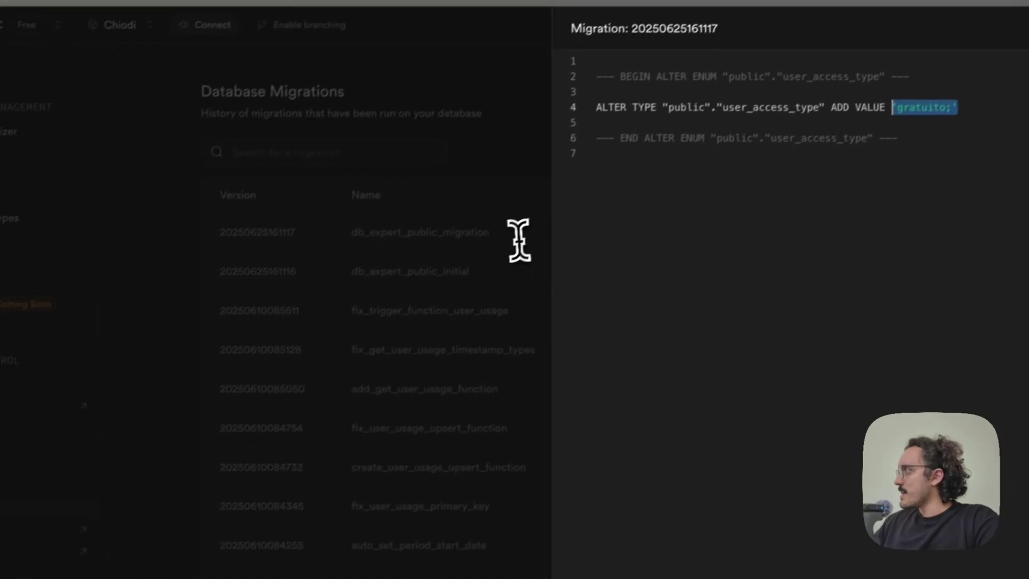
{"action": "left_click", "coordinate": [501, 305]}
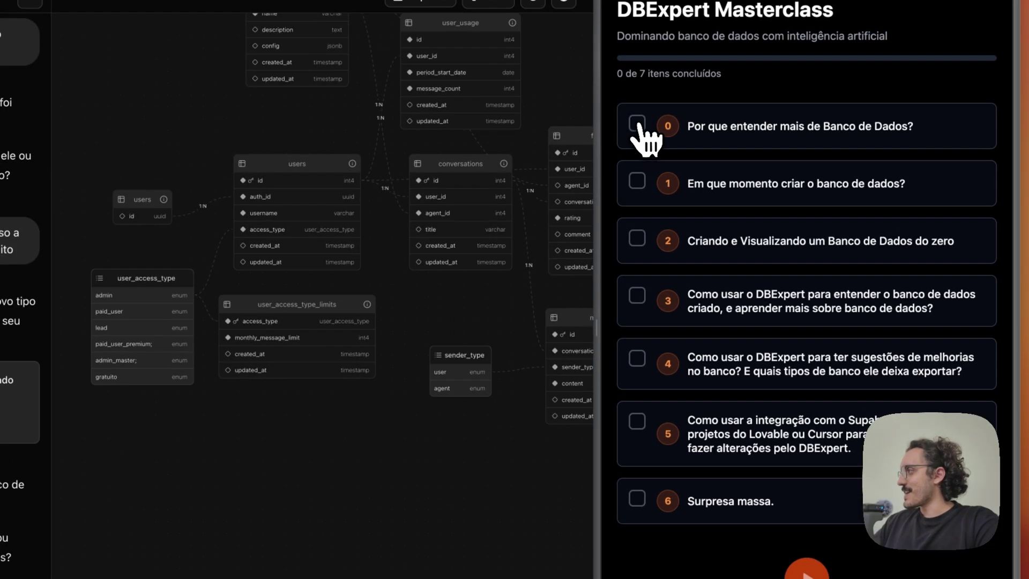
Step: Mark items 0, 1, 2, 3 and 5 of the DBExpert Masterclass checklist as completed
{"action": "left_click", "coordinate": [636, 66]}
{"action": "left_click", "coordinate": [637, 124]}
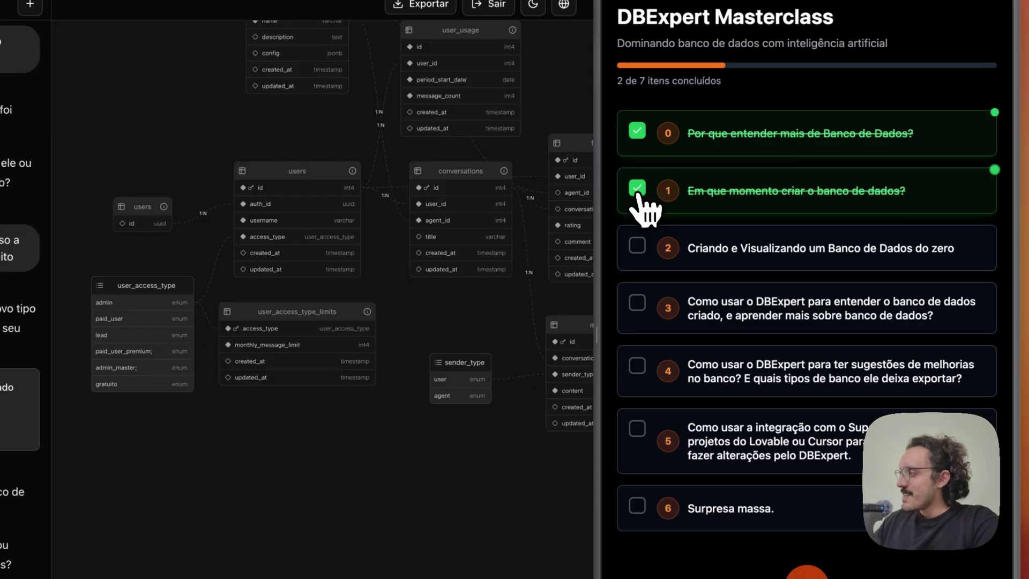
{"action": "left_click", "coordinate": [638, 246]}
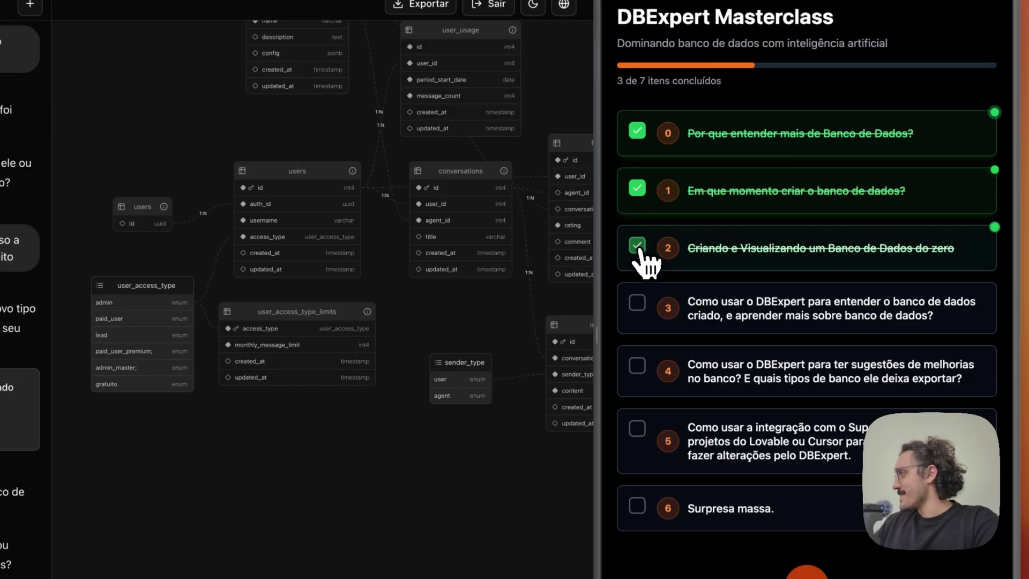
{"action": "left_click", "coordinate": [638, 303]}
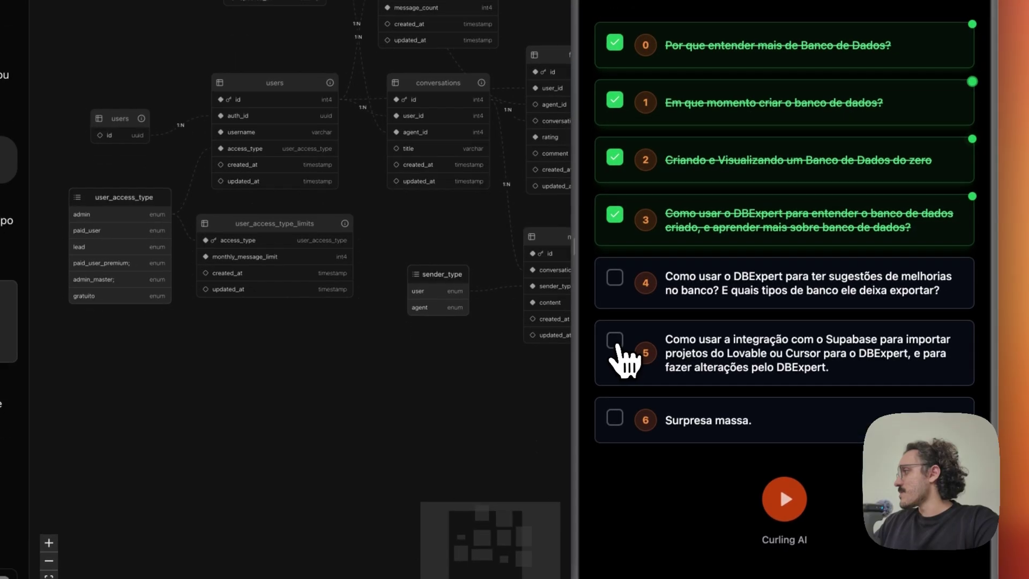
{"action": "left_click", "coordinate": [638, 428]}
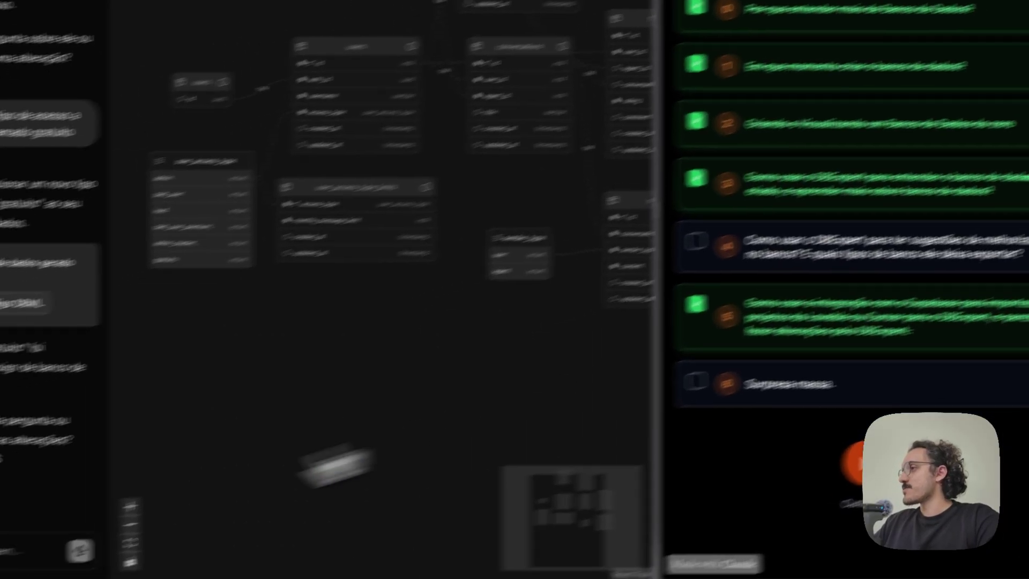
Step: Ask the DBExpert assistant "Quais melhorias você sugeriria nesse banco, sem implementar?"
{"action": "type", "text": "Quais melhor"}
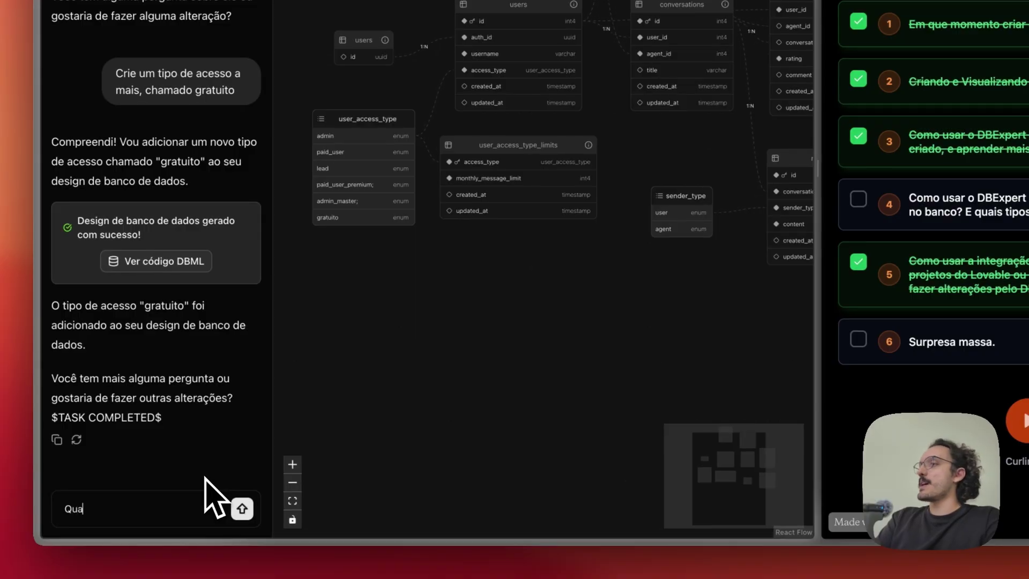
{"action": "type", "text": "ias você suge"}
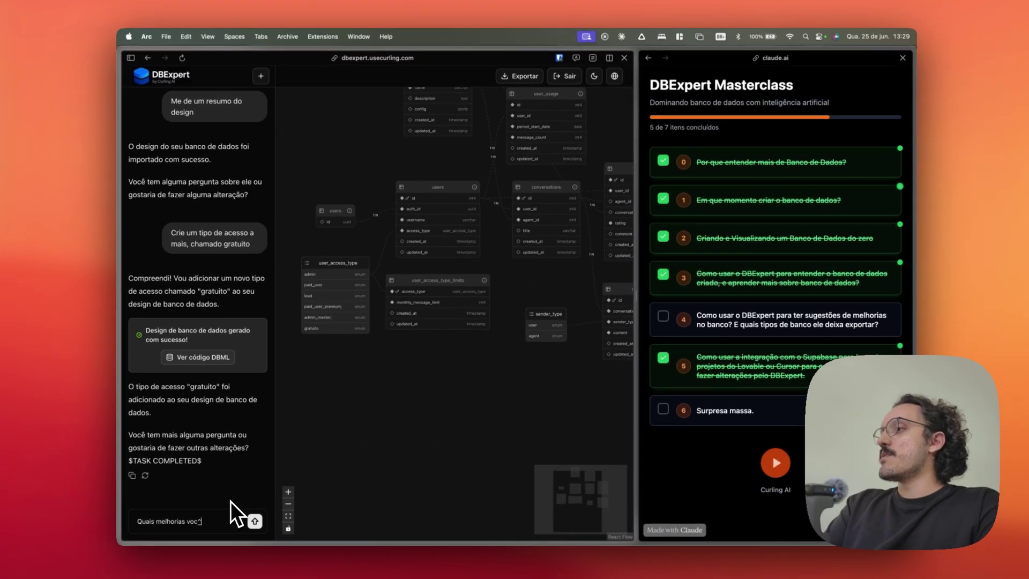
{"action": "type", "text": "rir"}
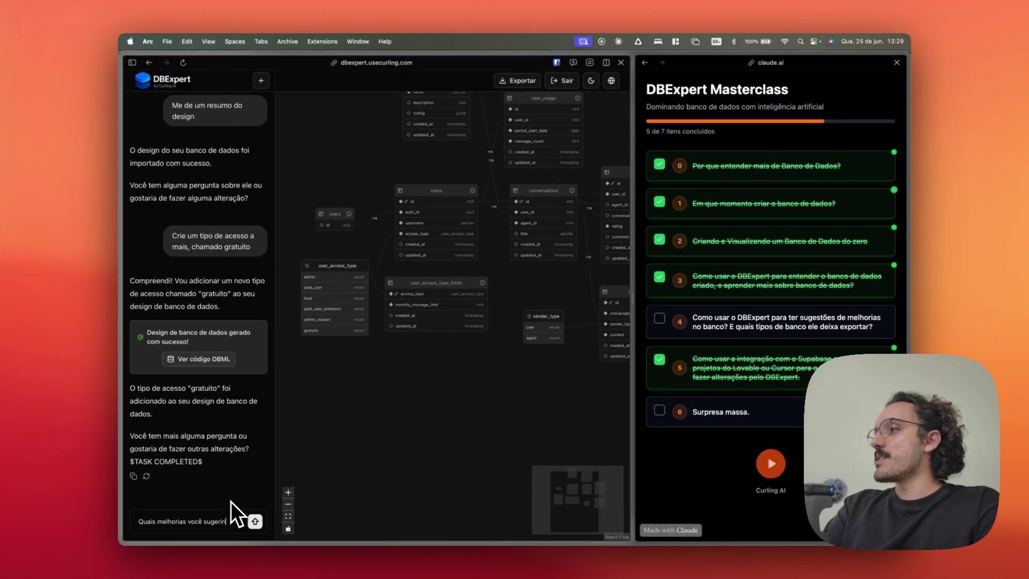
{"action": "type", "text": "ia nesse banco"}
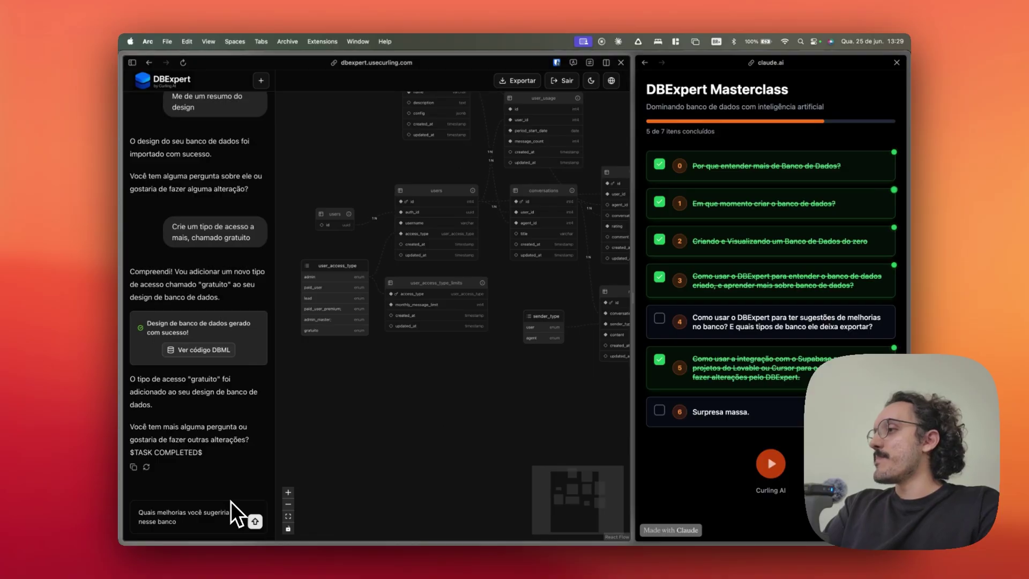
{"action": "type", "text": ", sem implementar"}
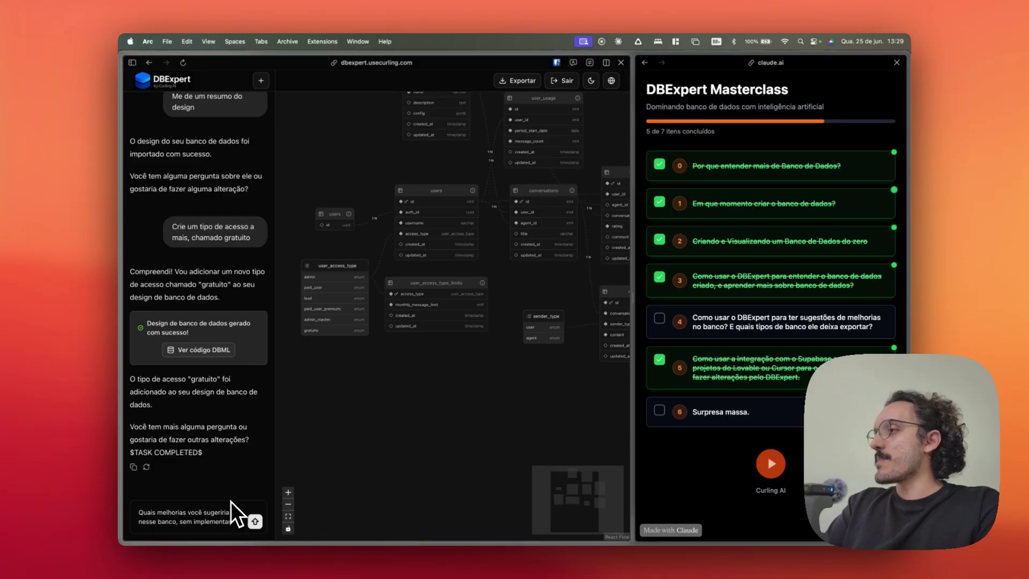
{"action": "type", "text": "?"}
{"action": "key", "text": "Return"}
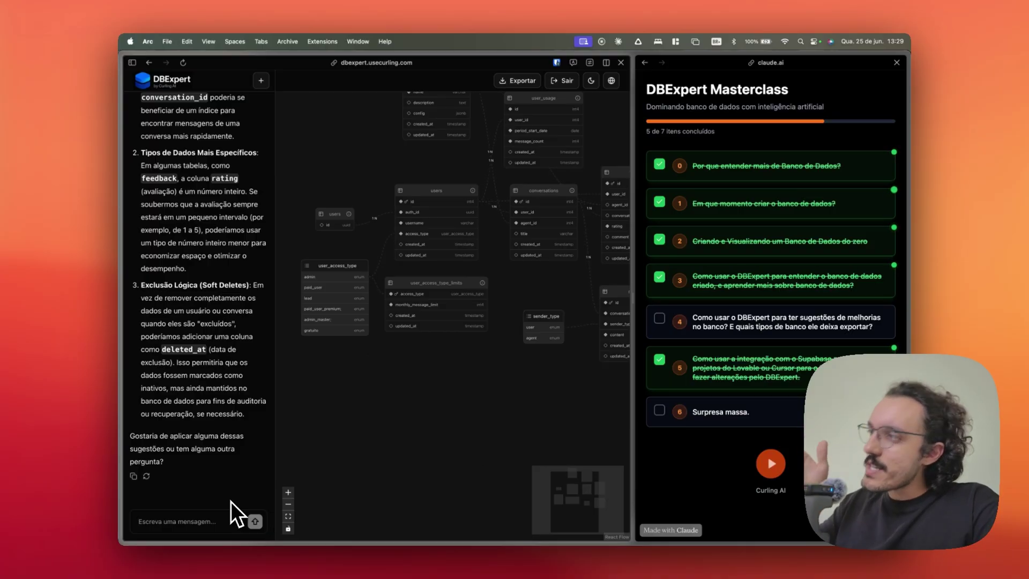
Step: Read the assistant's suggested database improvements, covering indexes, more specific data types and soft deletes
{"action": "scroll", "coordinate": [228, 355], "scroll_direction": "up", "scroll_amount": 3}
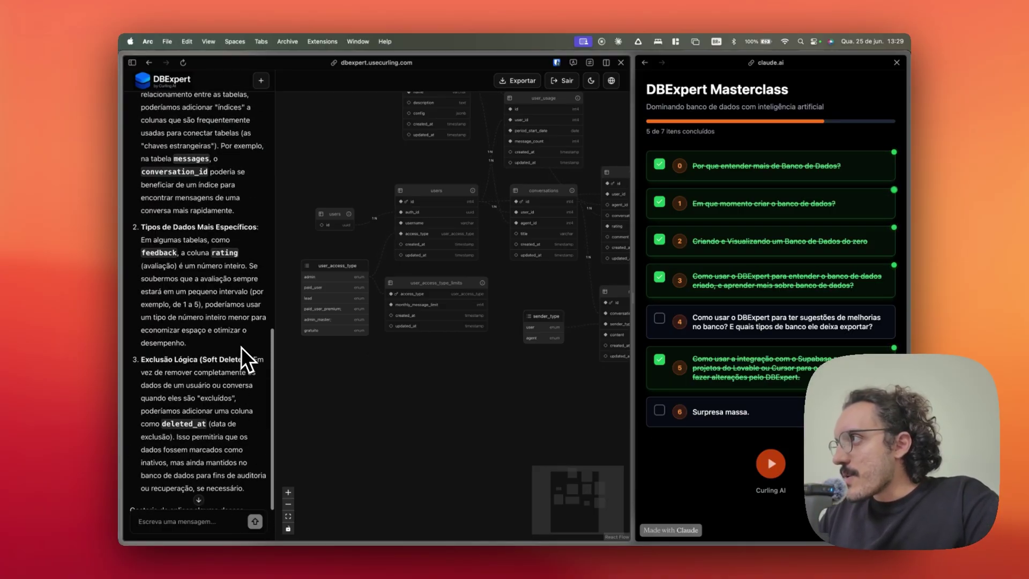
{"action": "scroll", "coordinate": [241, 346], "scroll_direction": "up", "scroll_amount": 5}
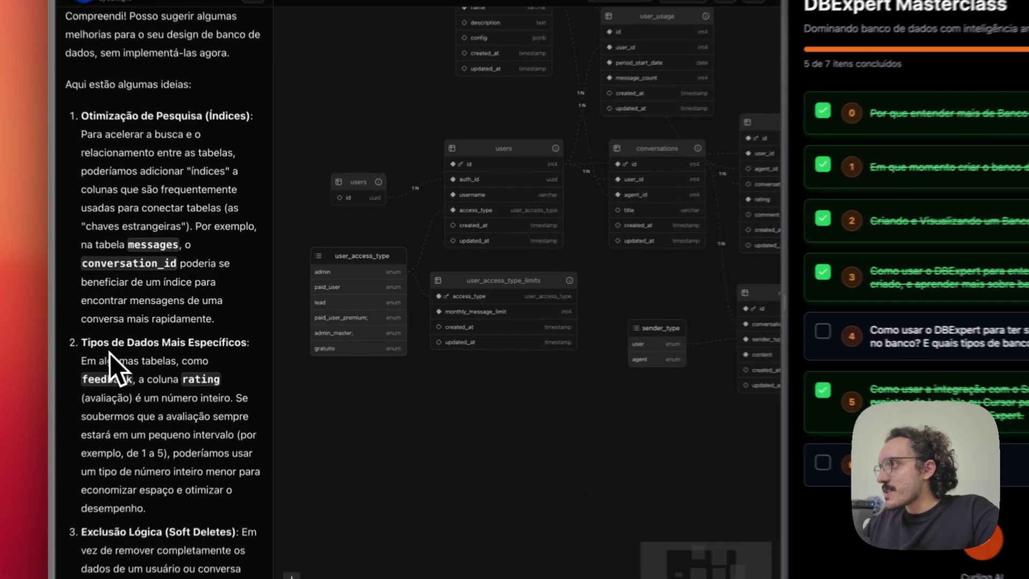
{"action": "left_click_drag", "start_coordinate": [82, 343], "coordinate": [218, 351]}
{"action": "left_click", "coordinate": [217, 354]}
{"action": "scroll", "coordinate": [183, 418], "scroll_direction": "down", "scroll_amount": 1}
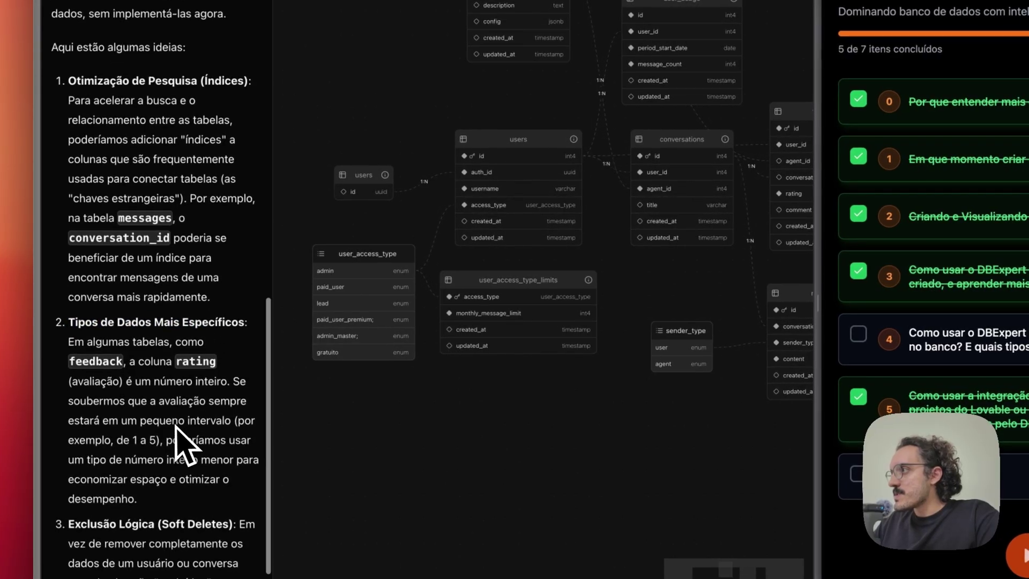
{"action": "scroll", "coordinate": [180, 445], "scroll_direction": "up", "scroll_amount": 3}
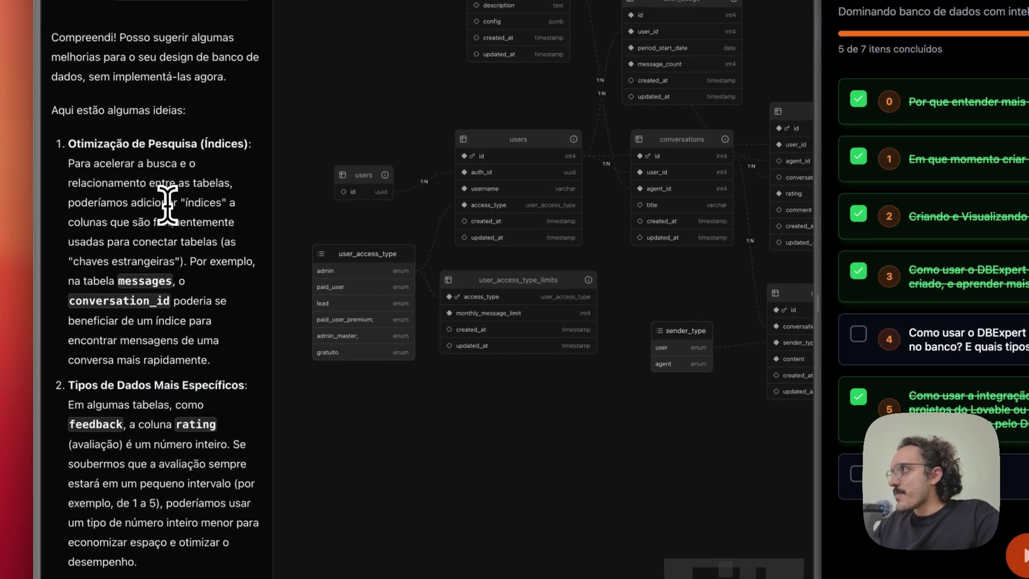
{"action": "left_click_drag", "start_coordinate": [68, 143], "coordinate": [165, 154]}
{"action": "left_click", "coordinate": [134, 165]}
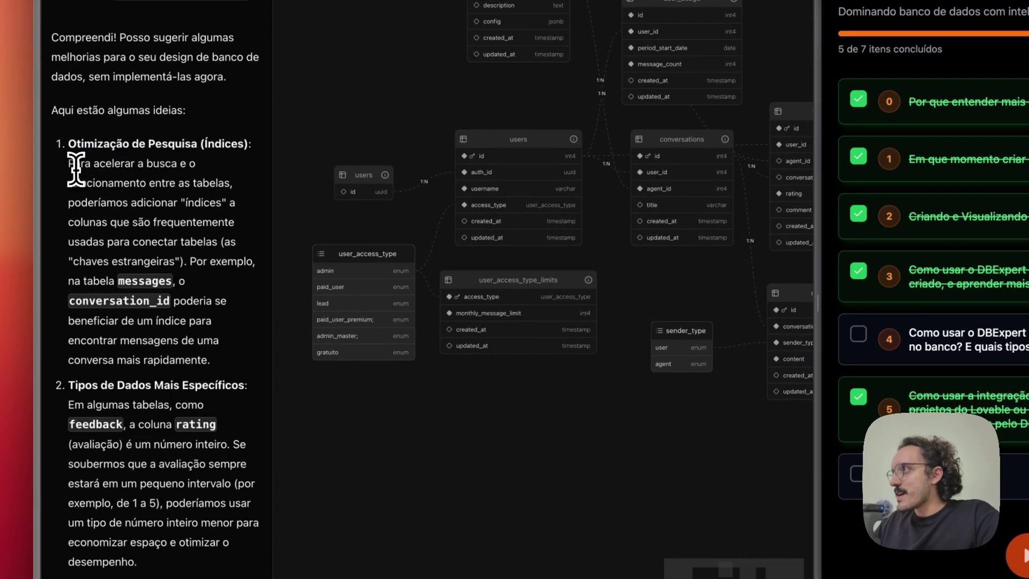
{"action": "left_click_drag", "start_coordinate": [70, 164], "coordinate": [143, 200]}
{"action": "left_click", "coordinate": [152, 220]}
{"action": "scroll", "coordinate": [166, 293], "scroll_direction": "down", "scroll_amount": 6}
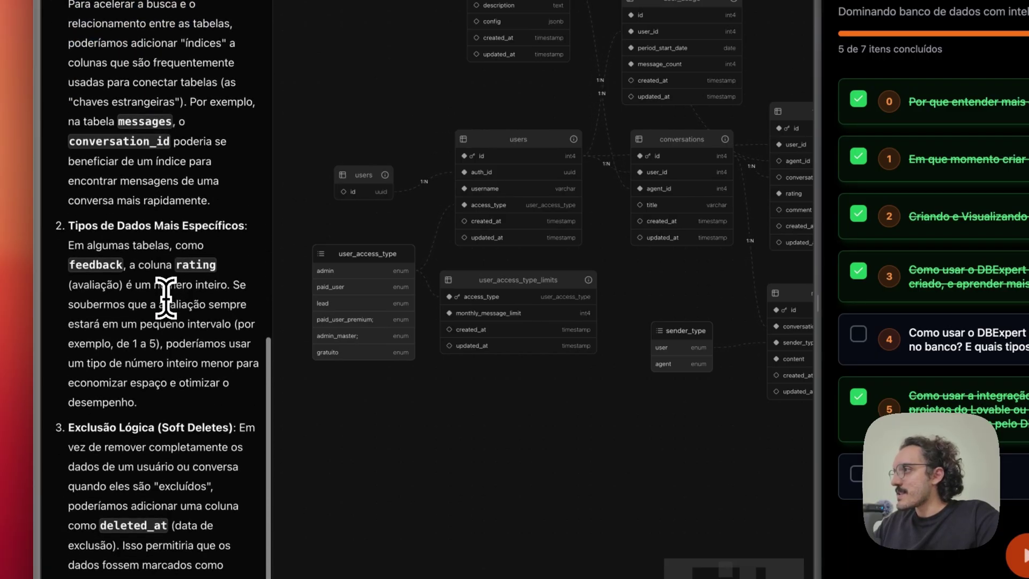
{"action": "scroll", "coordinate": [166, 297], "scroll_direction": "down", "scroll_amount": 3}
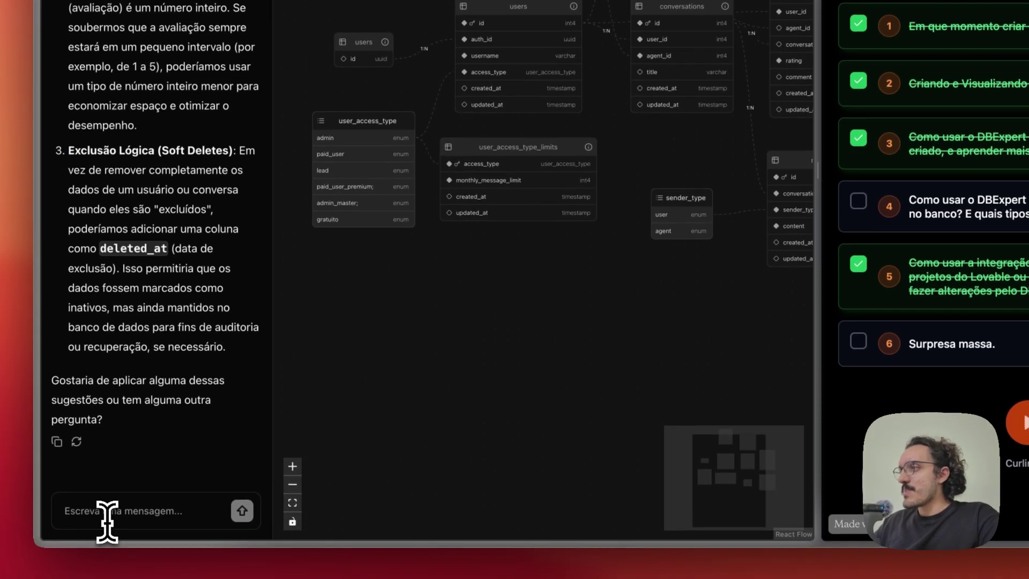
{"action": "scroll", "coordinate": [389, 368], "scroll_direction": "down", "scroll_amount": 3}
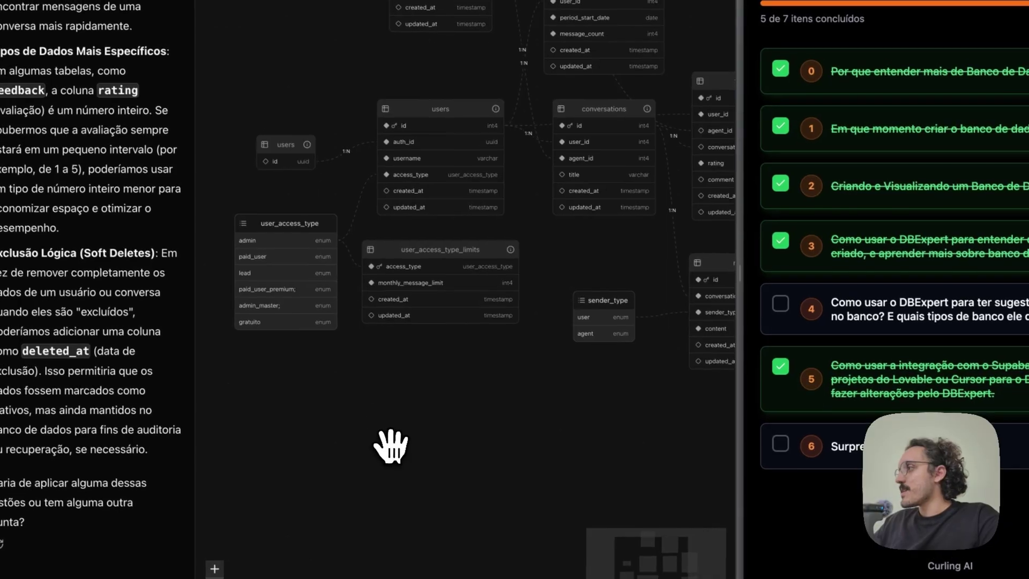
Step: Bring the whole diagram into view, show the available export formats, and mark checklist item 4 as completed
{"action": "left_click_drag", "start_coordinate": [448, 424], "coordinate": [523, 311]}
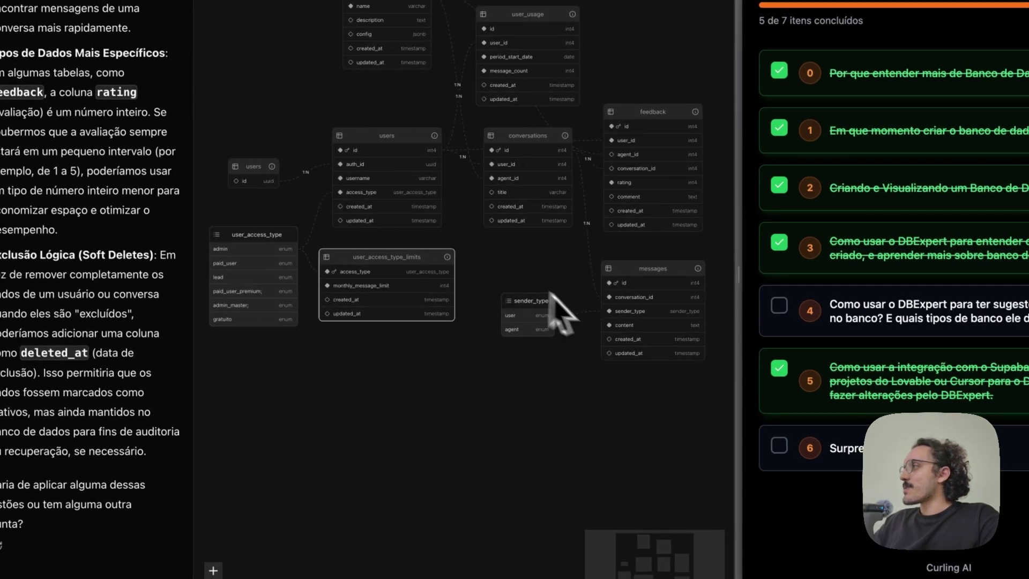
{"action": "scroll", "coordinate": [444, 370], "scroll_direction": "down", "scroll_amount": 2}
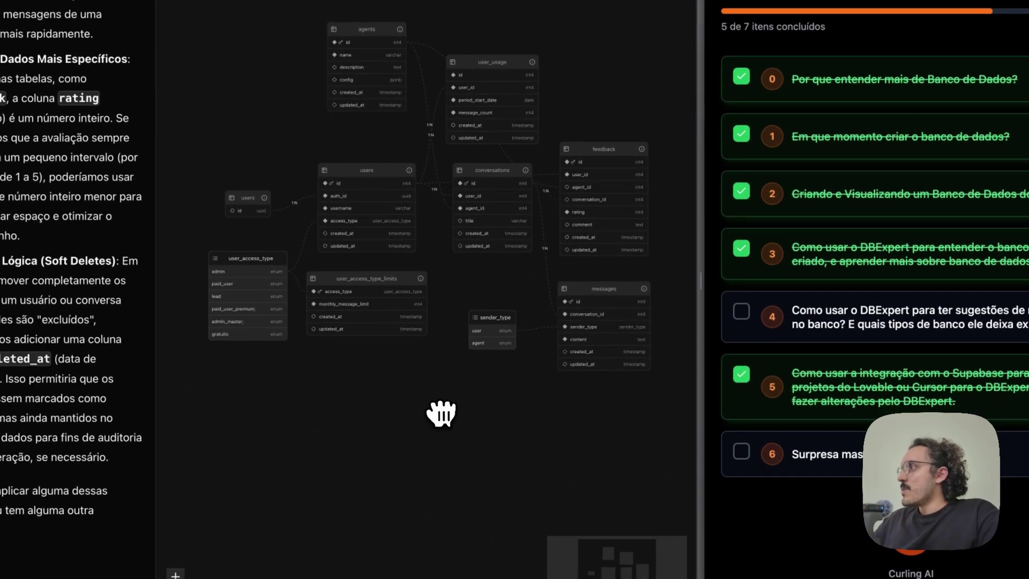
{"action": "left_click", "coordinate": [568, 75]}
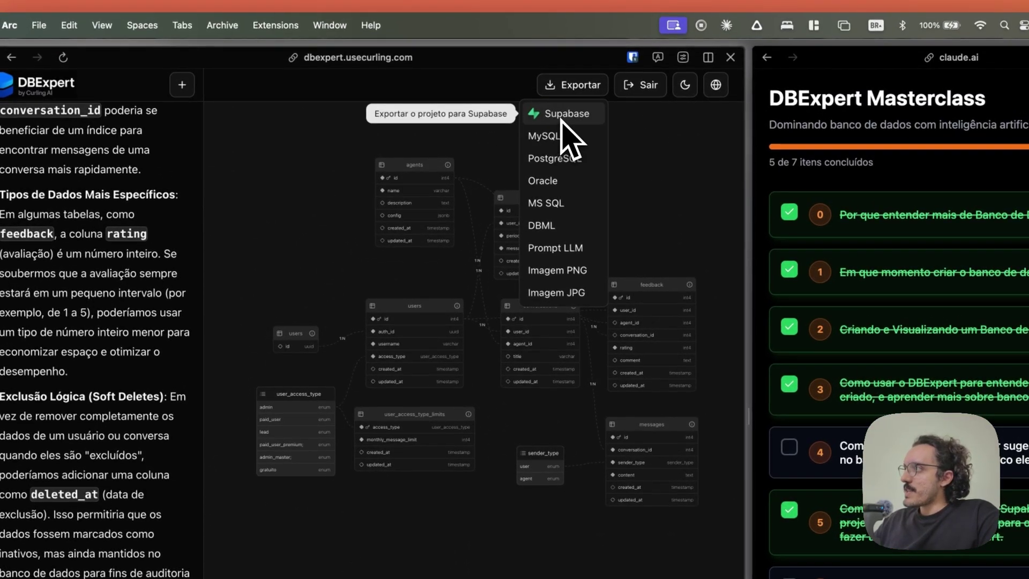
{"action": "left_click", "coordinate": [321, 224]}
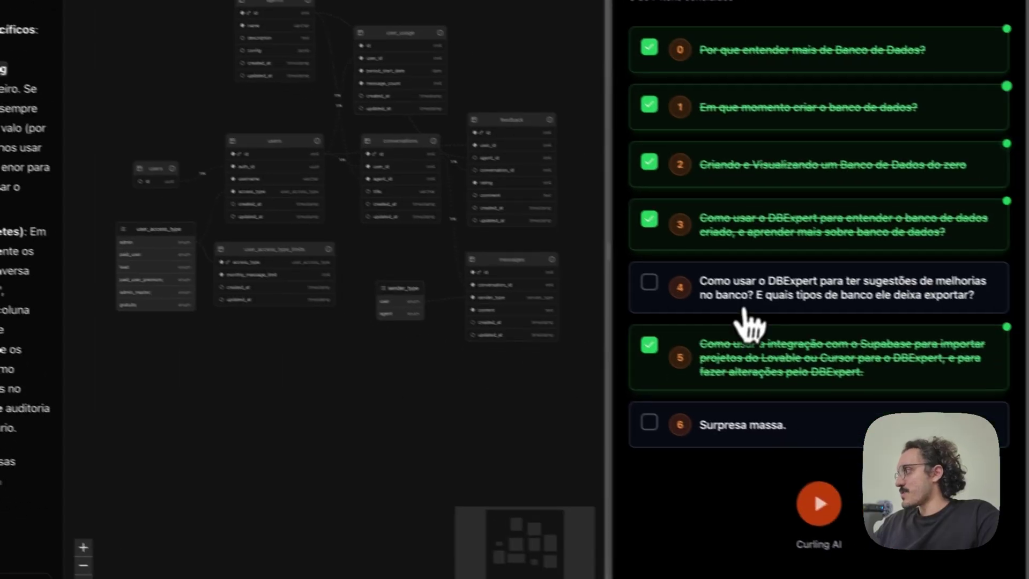
{"action": "left_click", "coordinate": [895, 463]}
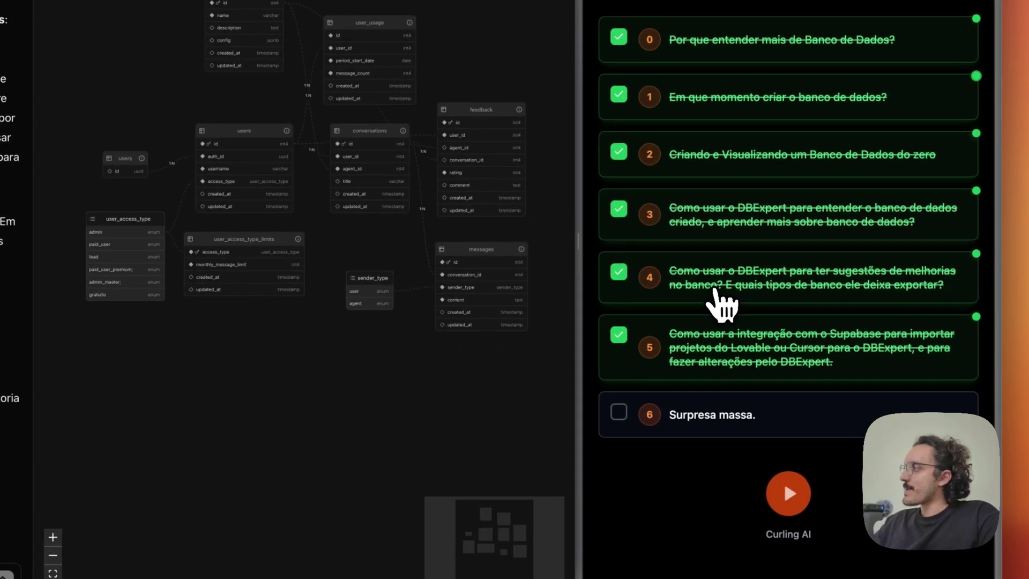